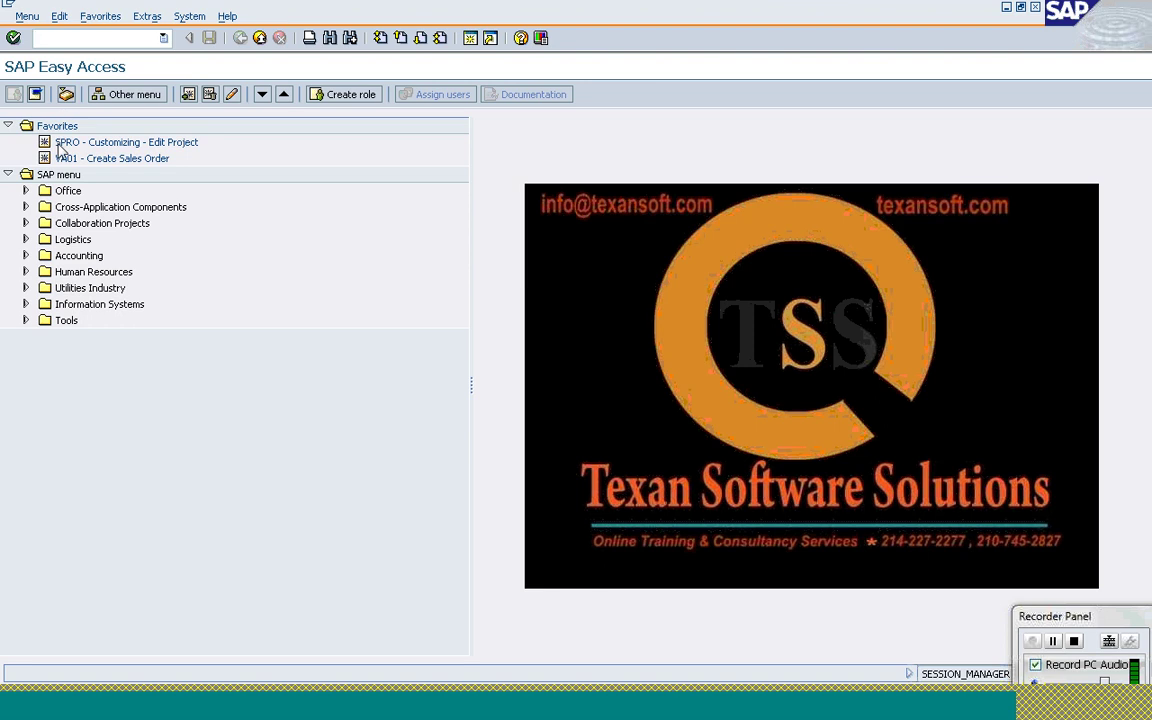
Launch SPRO from favourites, open the SAP Reference IMG and expand Enterprise Structure.
{"action": "left_click", "coordinate": [60, 145]}
{"action": "double_click", "coordinate": [60, 148]}
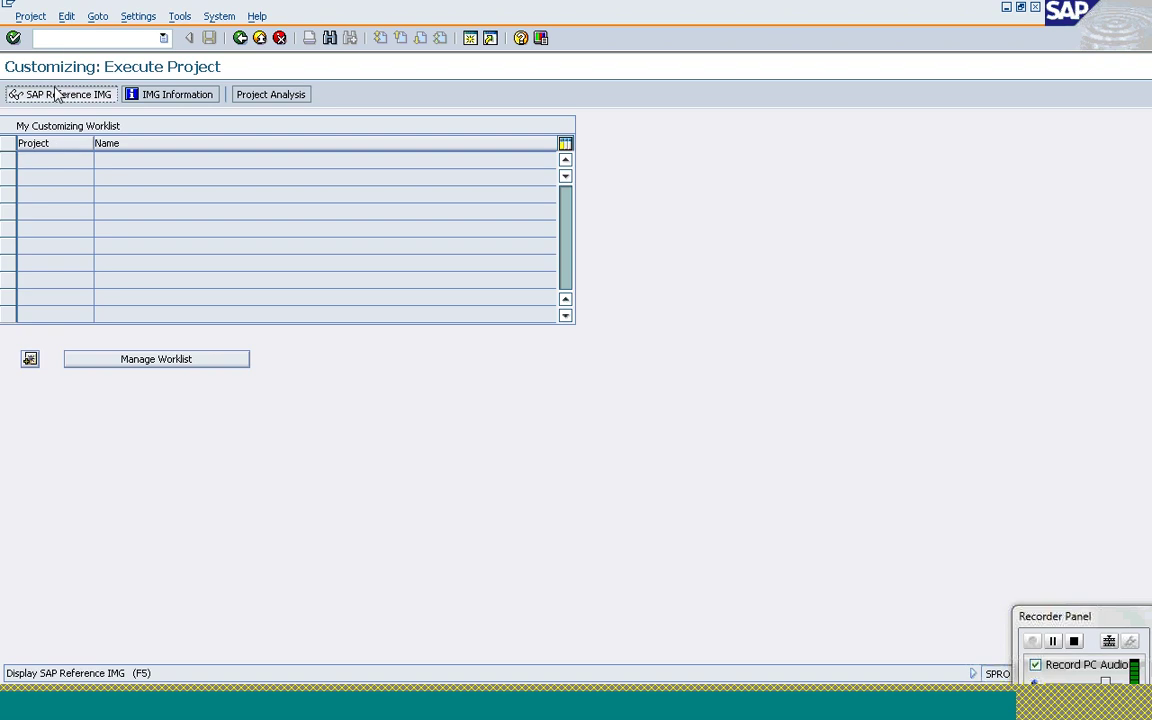
{"action": "left_click", "coordinate": [57, 95]}
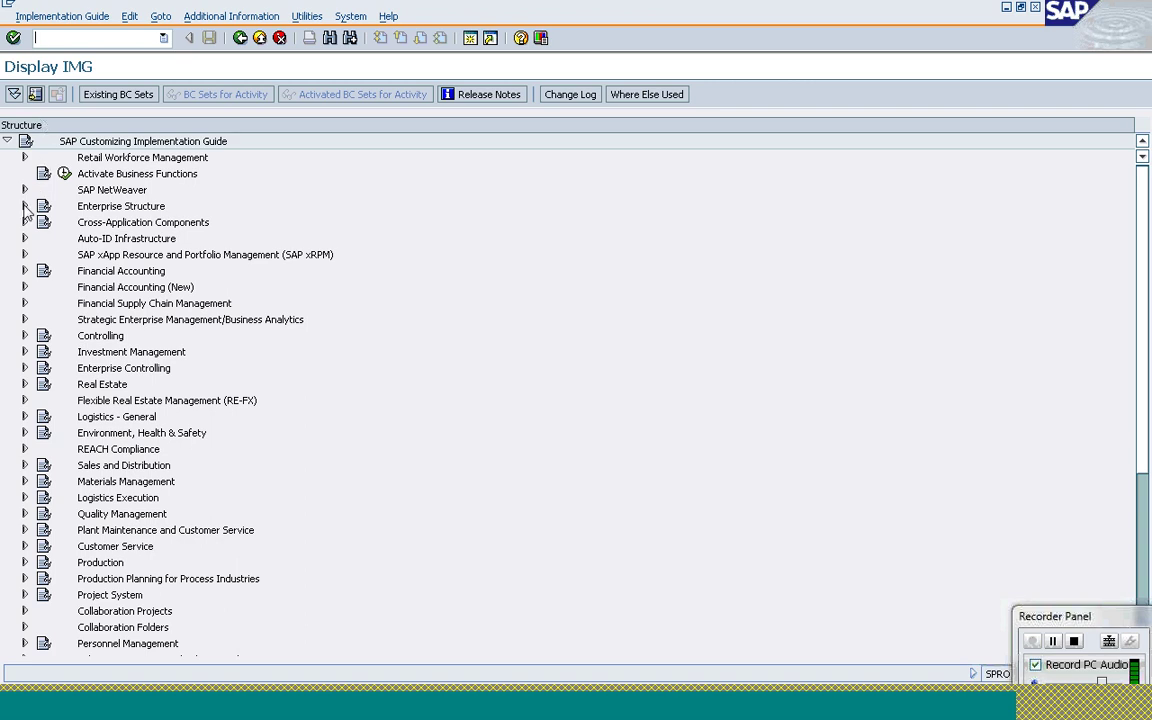
{"action": "left_click", "coordinate": [25, 206]}
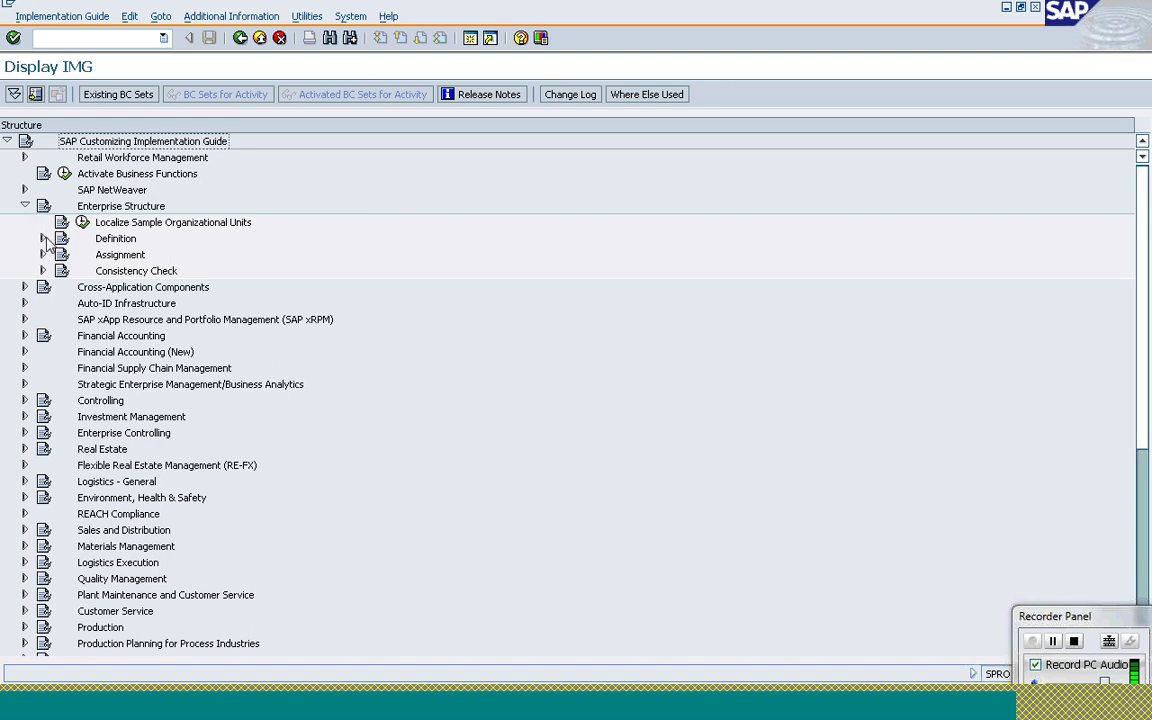
Under Definition > Financial Accounting, run the Edit, Copy, Delete, Check Company Code activity.
{"action": "left_click", "coordinate": [43, 239]}
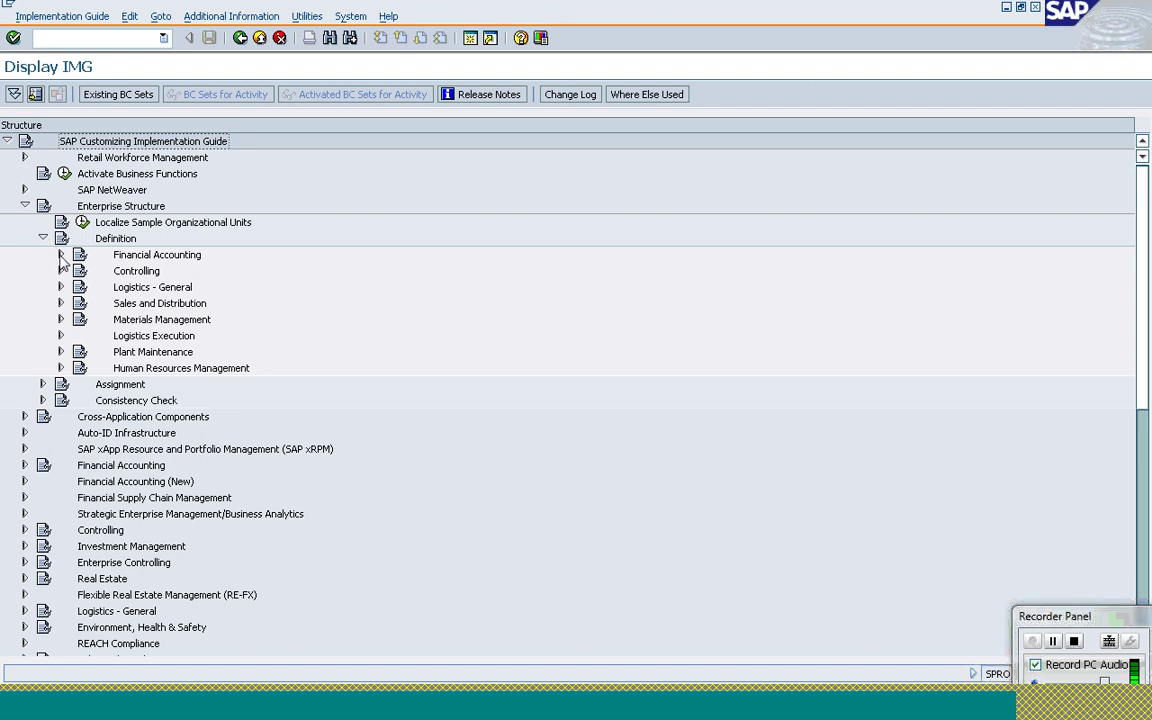
{"action": "left_click", "coordinate": [60, 255]}
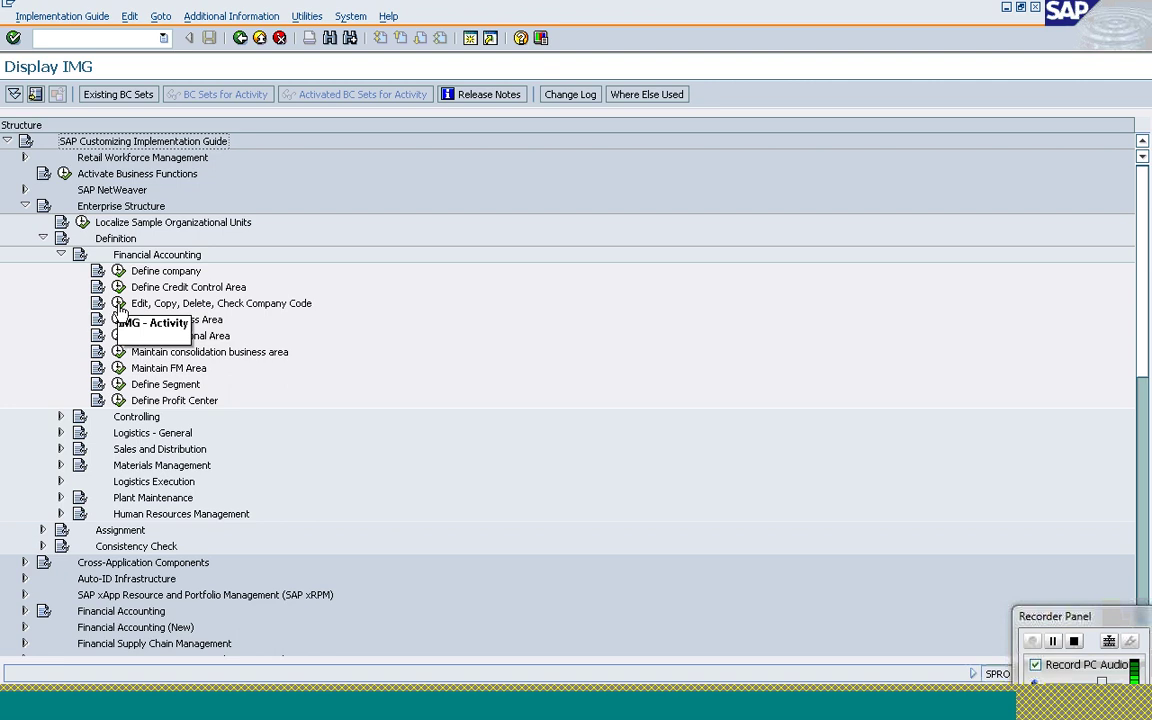
{"action": "left_click", "coordinate": [118, 303]}
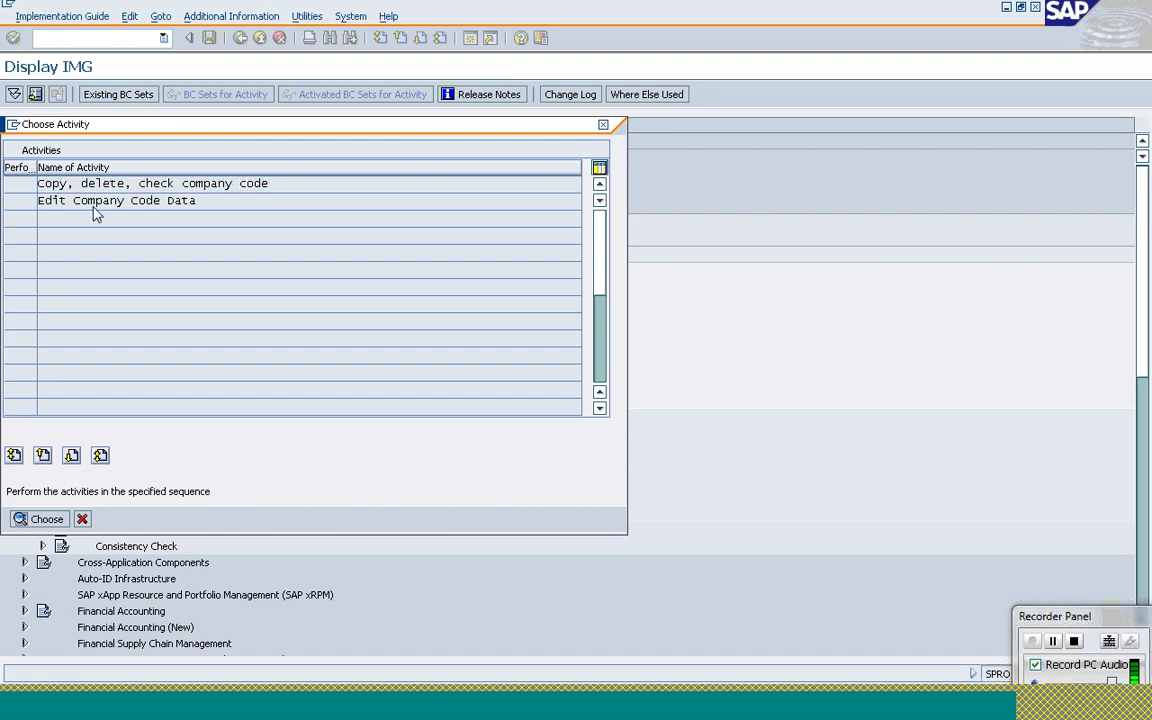
Open Edit Company Code Data and inspect company code 1000's currency, country and language.
{"action": "double_click", "coordinate": [62, 200]}
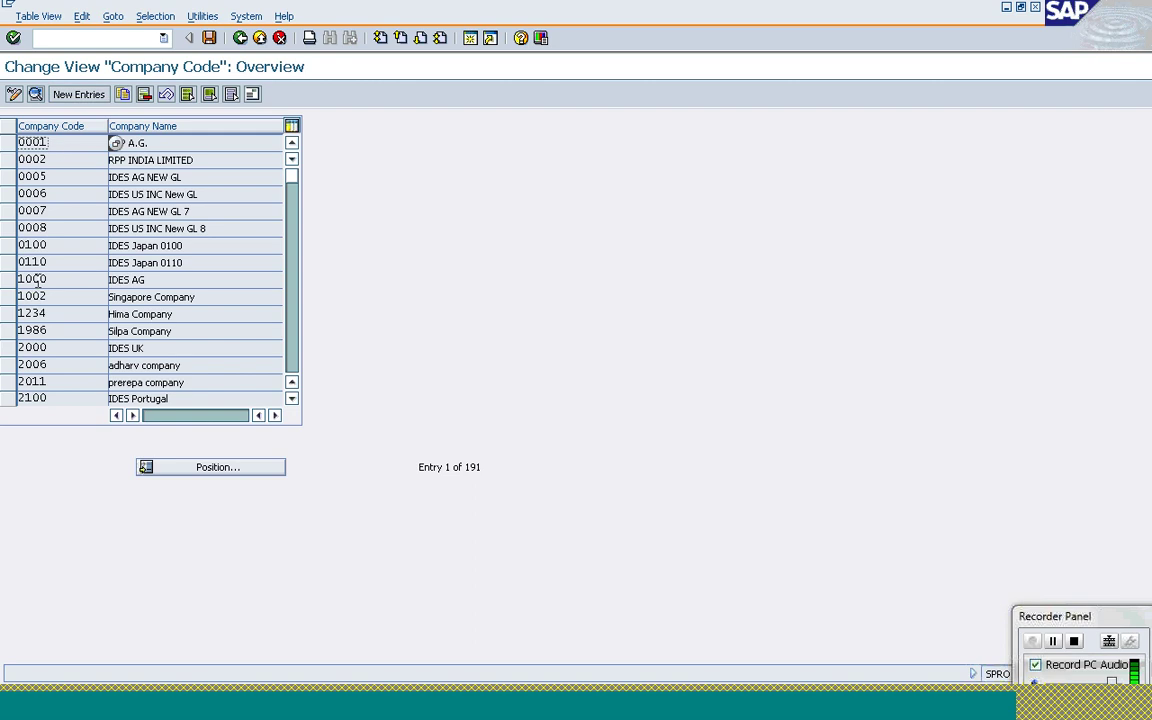
{"action": "double_click", "coordinate": [37, 279]}
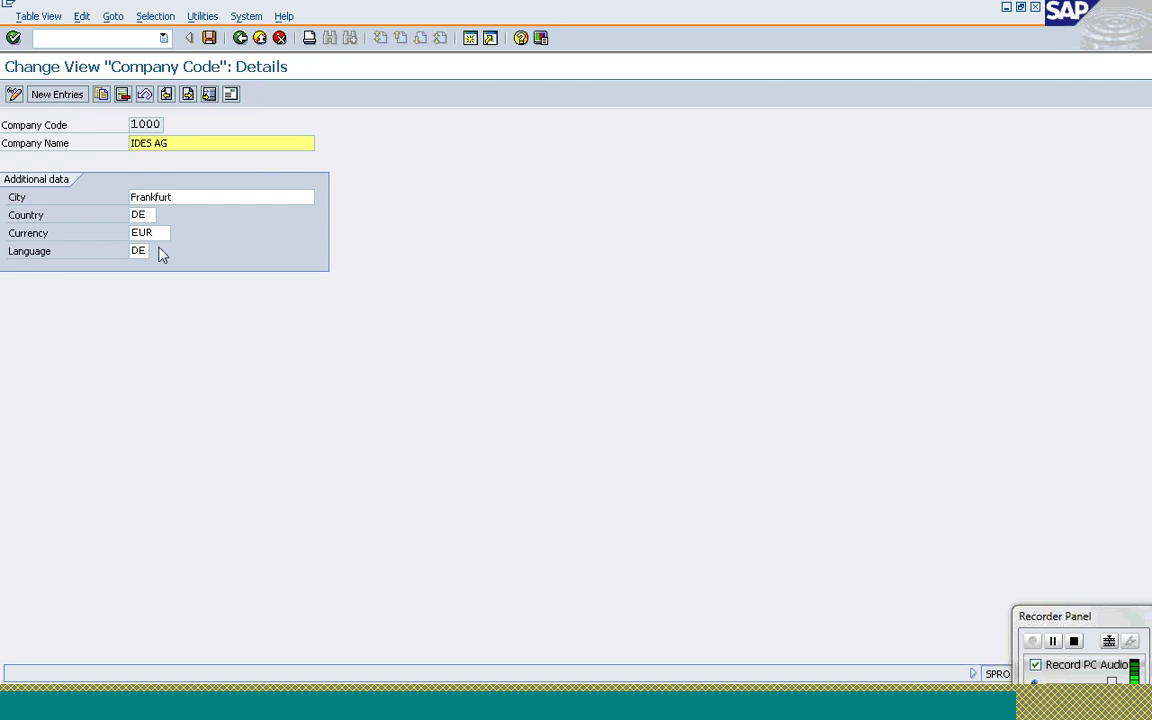
{"action": "left_click", "coordinate": [155, 232]}
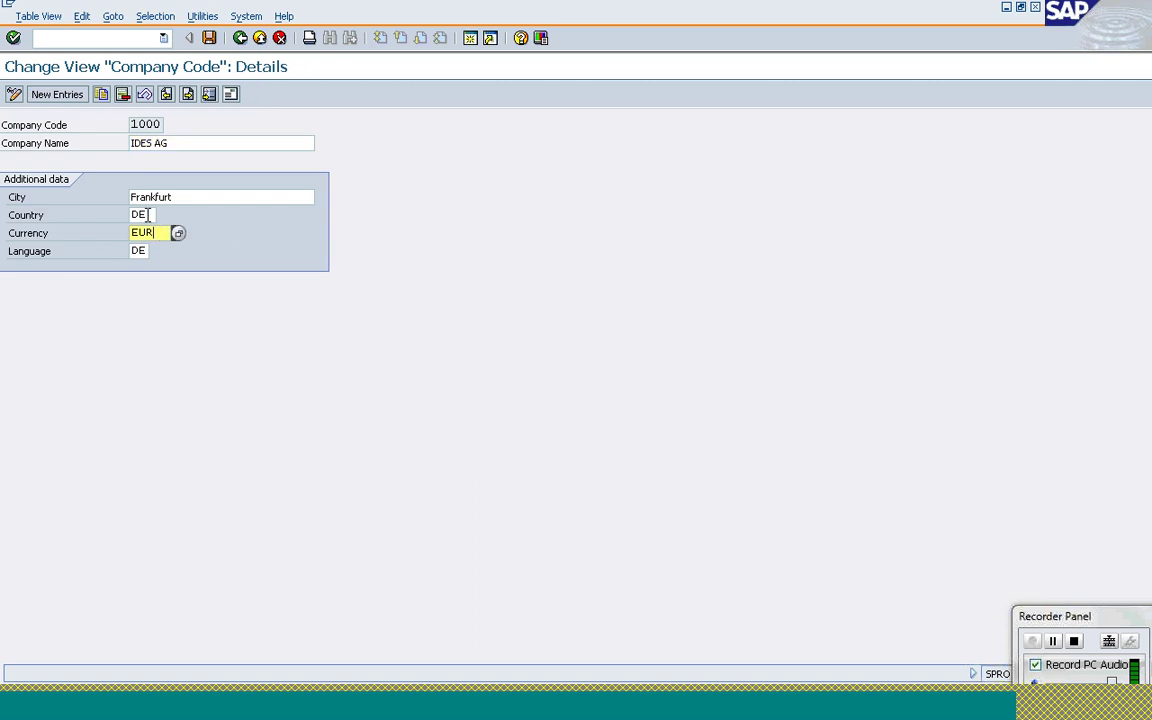
{"action": "left_click", "coordinate": [147, 215]}
{"action": "left_click", "coordinate": [147, 232]}
{"action": "left_click", "coordinate": [137, 251]}
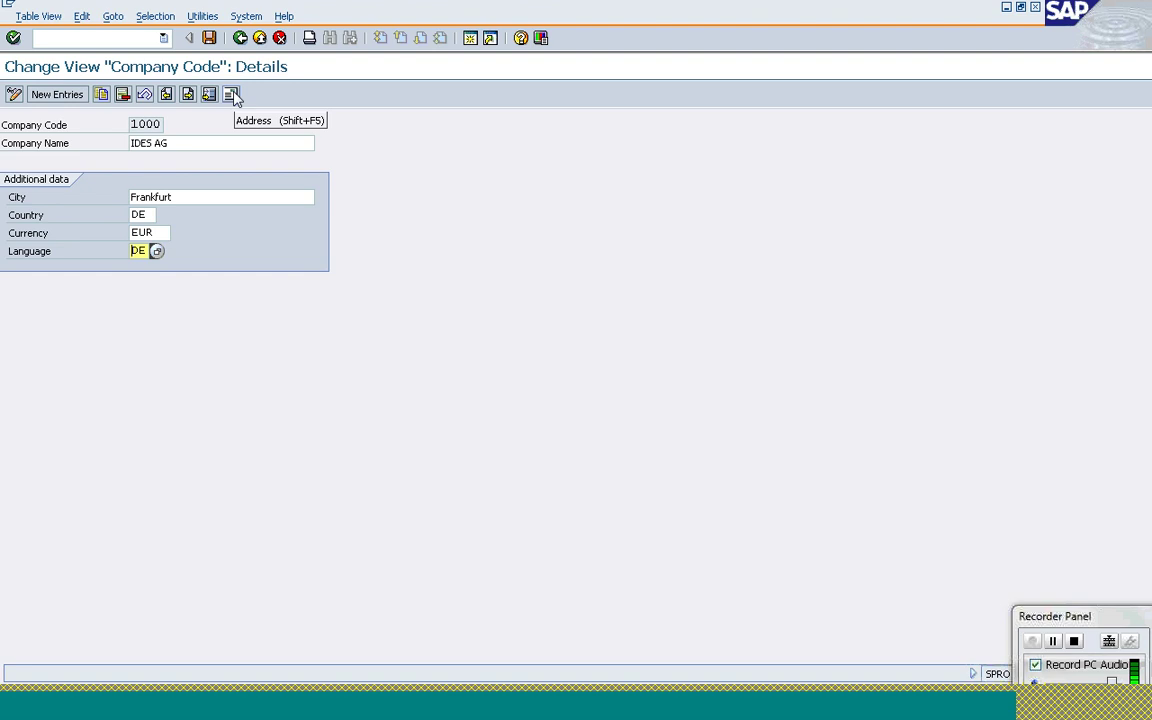
View company code 1000's address, close it unchanged, and return to the activity choice.
{"action": "left_click", "coordinate": [231, 95]}
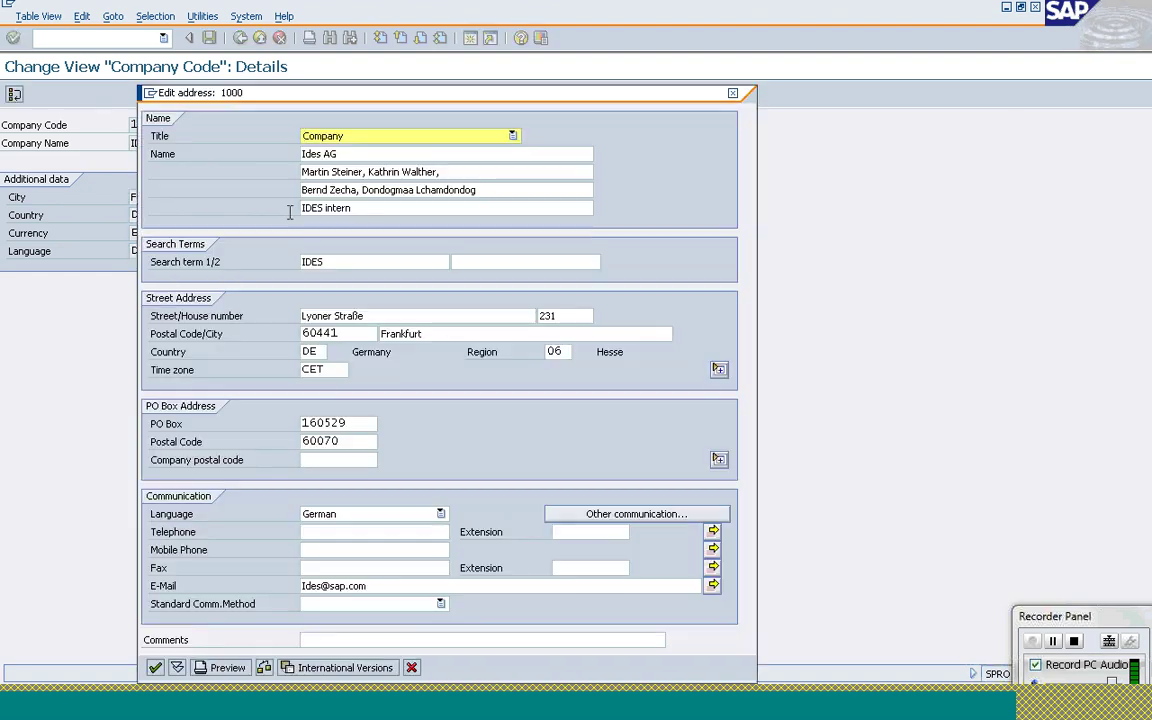
{"action": "left_click", "coordinate": [358, 190]}
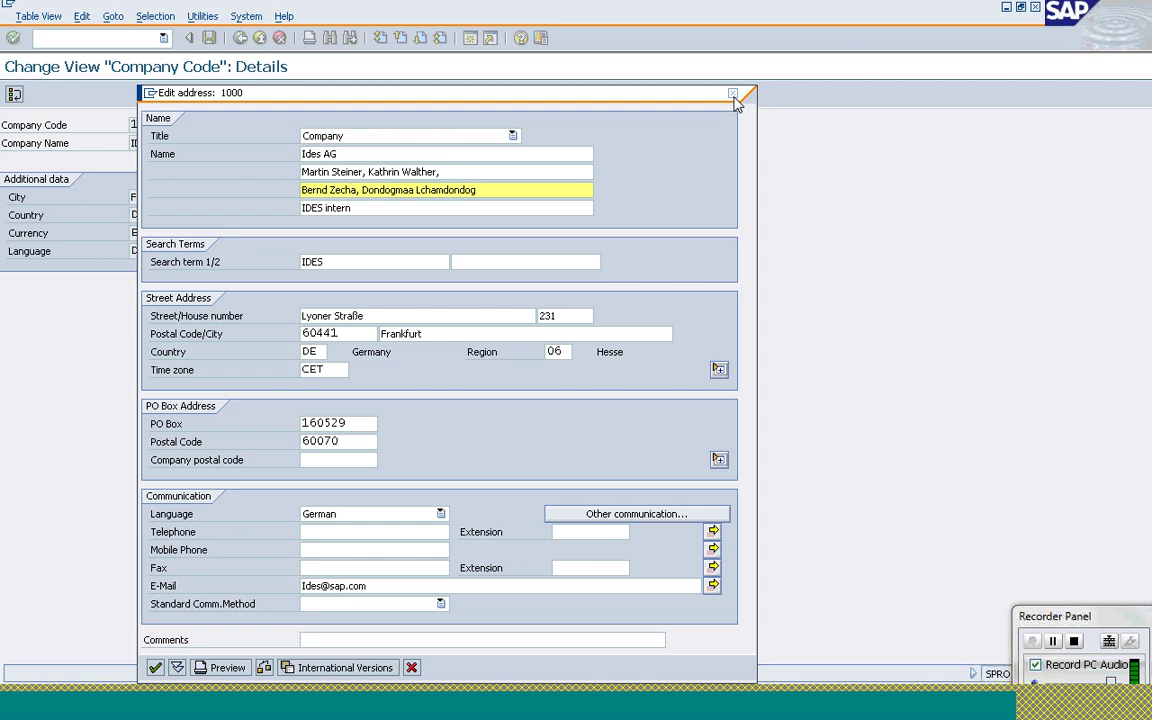
{"action": "left_click", "coordinate": [733, 94]}
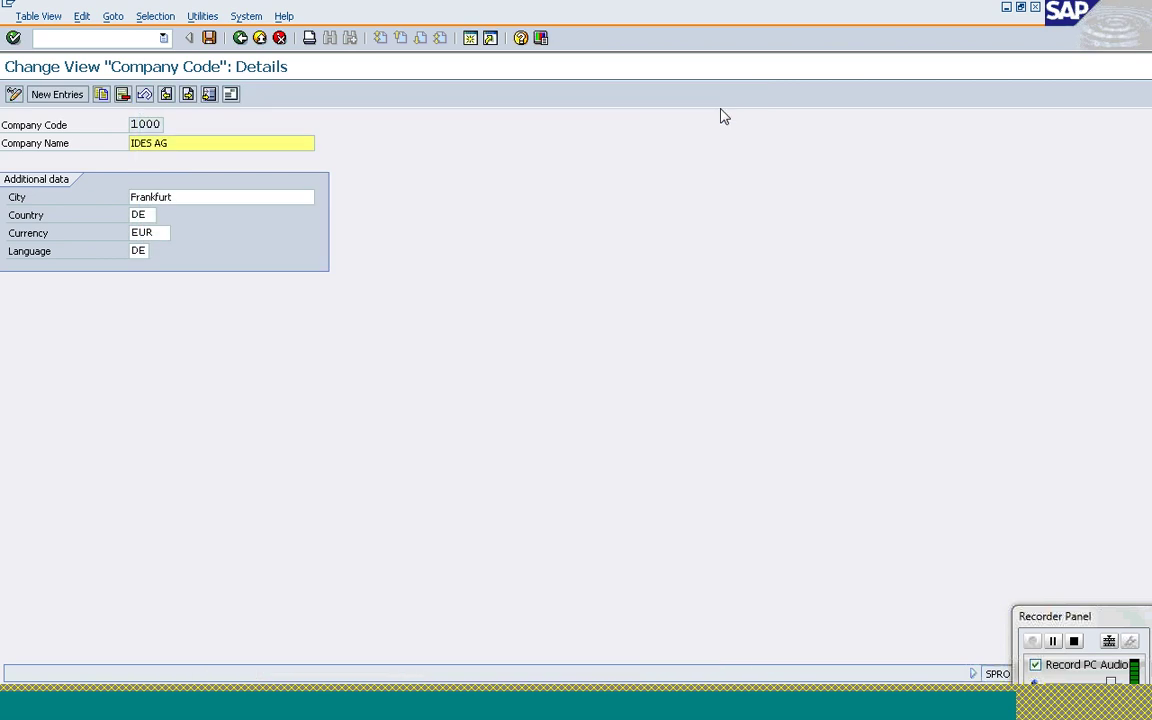
{"action": "left_click", "coordinate": [240, 38]}
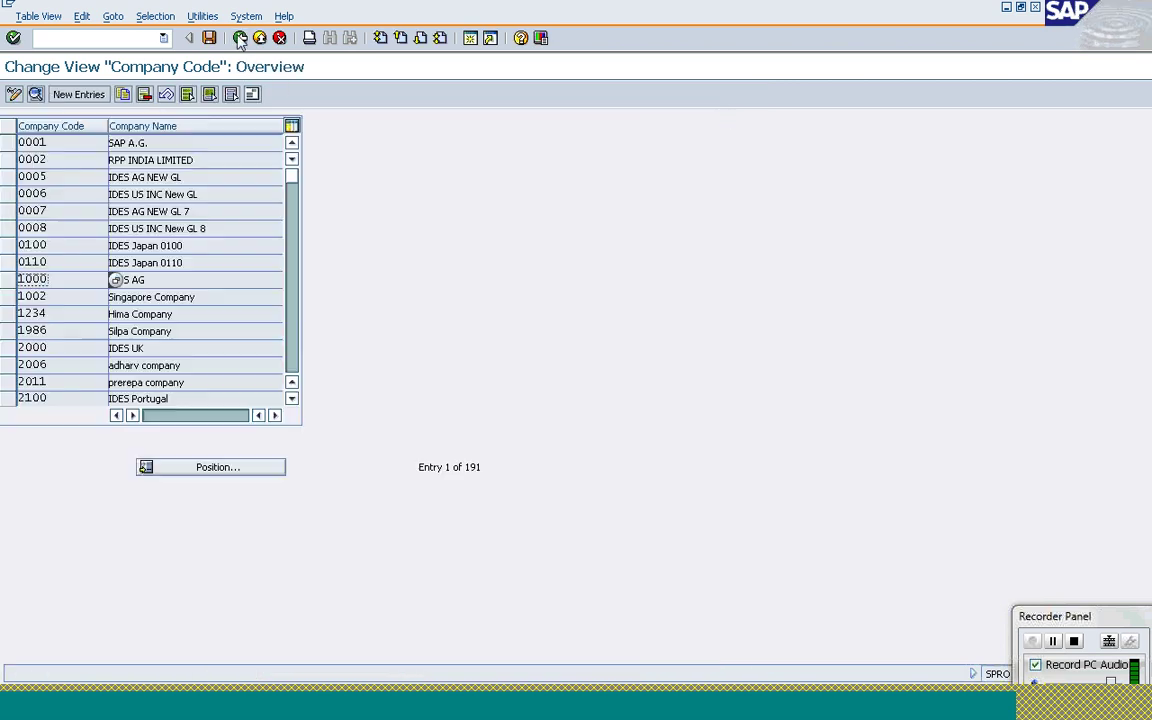
{"action": "left_click", "coordinate": [240, 38]}
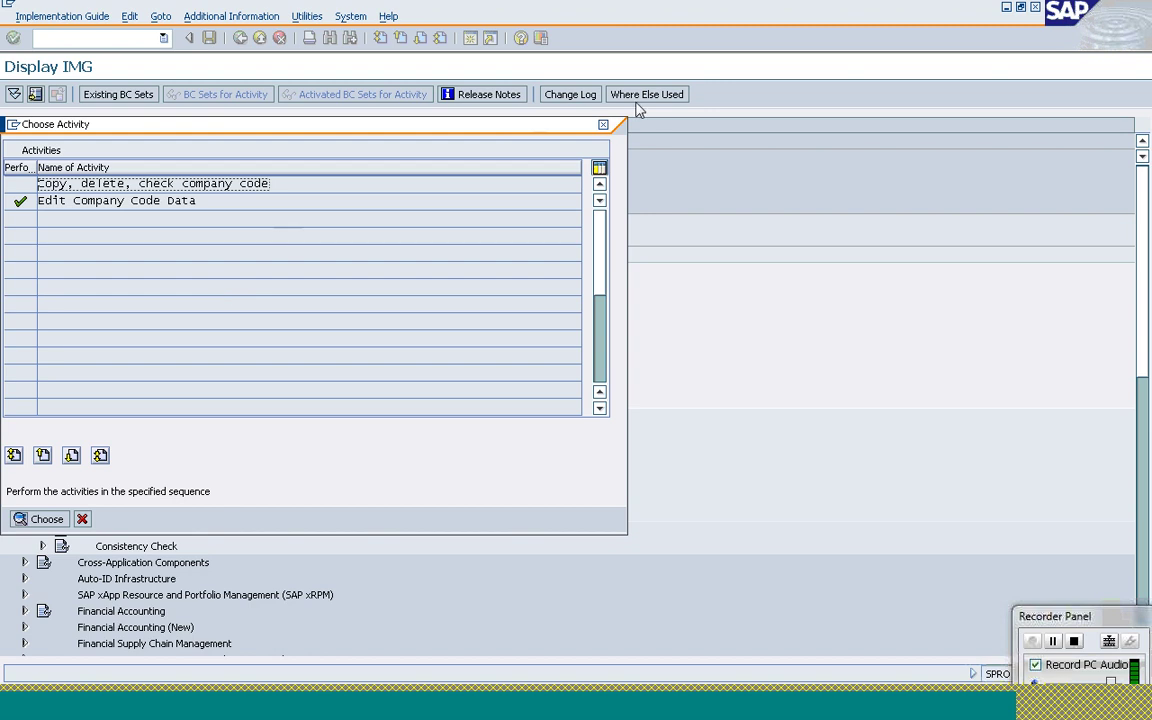
Close the activity choice and rerun the company code activity from Financial Accounting.
{"action": "left_click", "coordinate": [604, 126]}
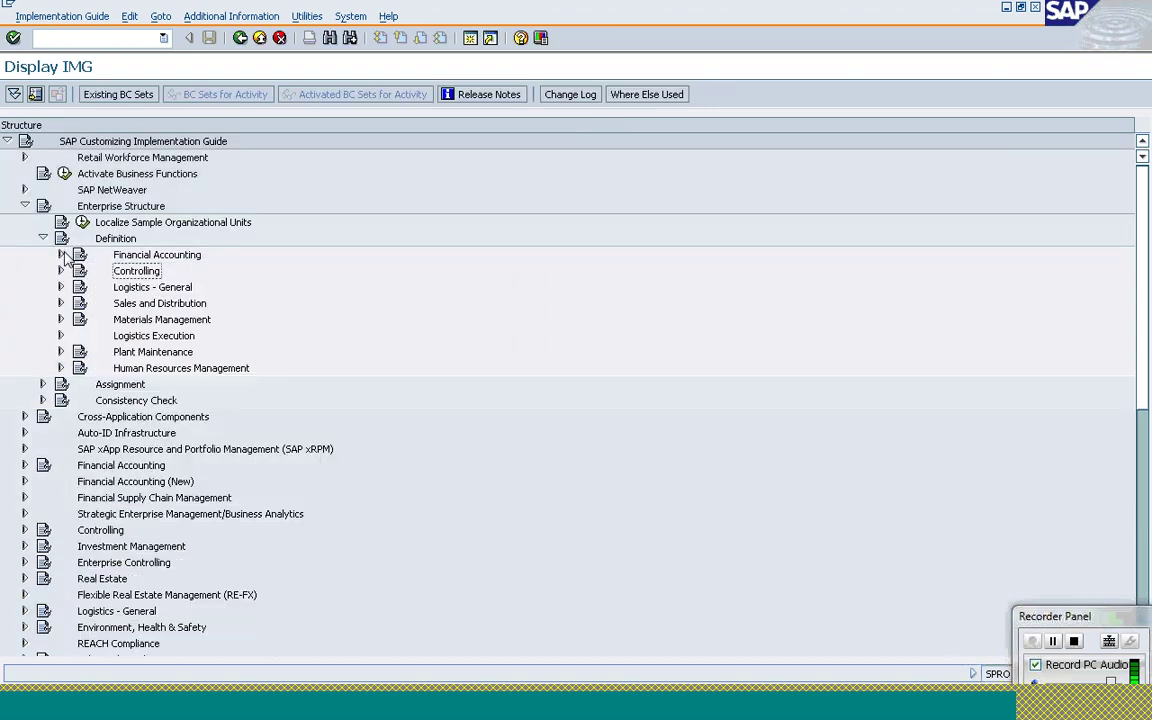
{"action": "left_click", "coordinate": [61, 255]}
{"action": "left_click", "coordinate": [61, 255]}
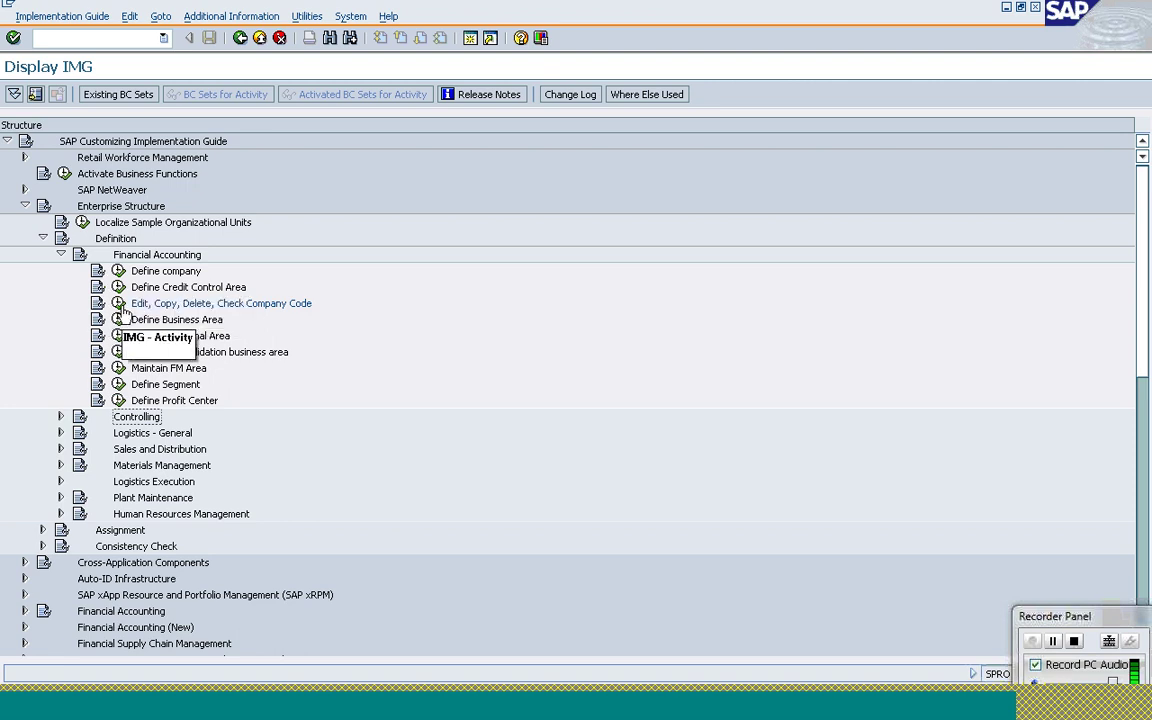
{"action": "left_click", "coordinate": [117, 304]}
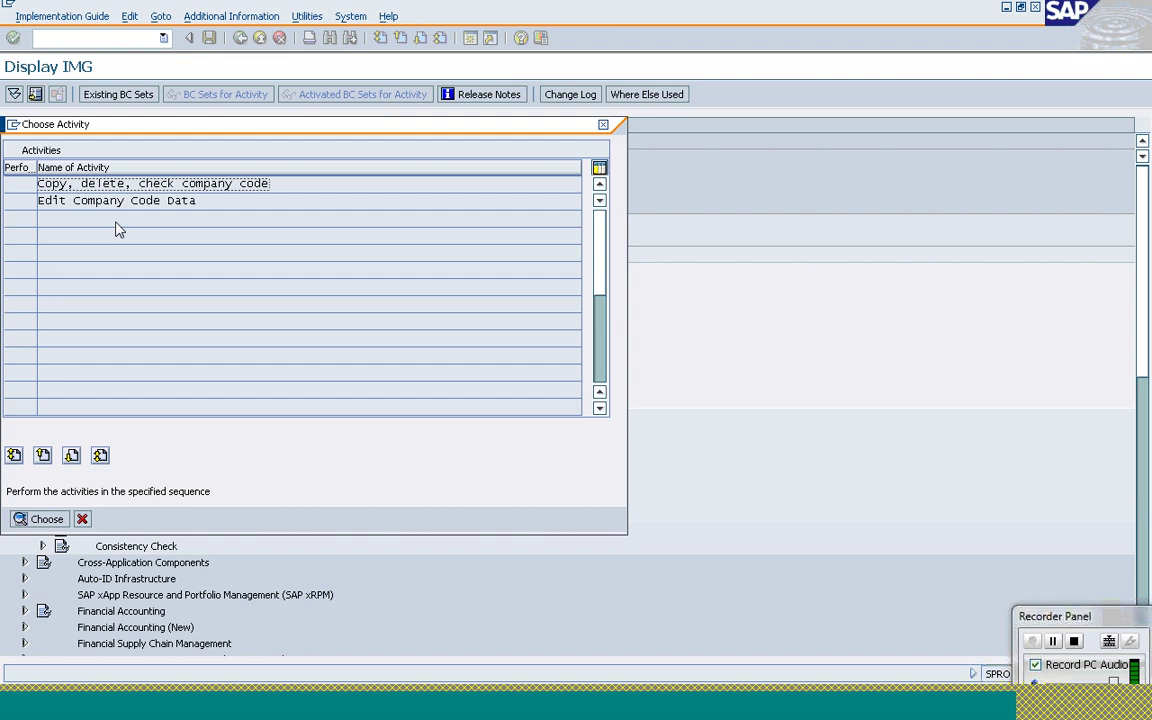
Show company code 1000 IDES AG's details again, go back, and close the activity choice.
{"action": "double_click", "coordinate": [110, 200]}
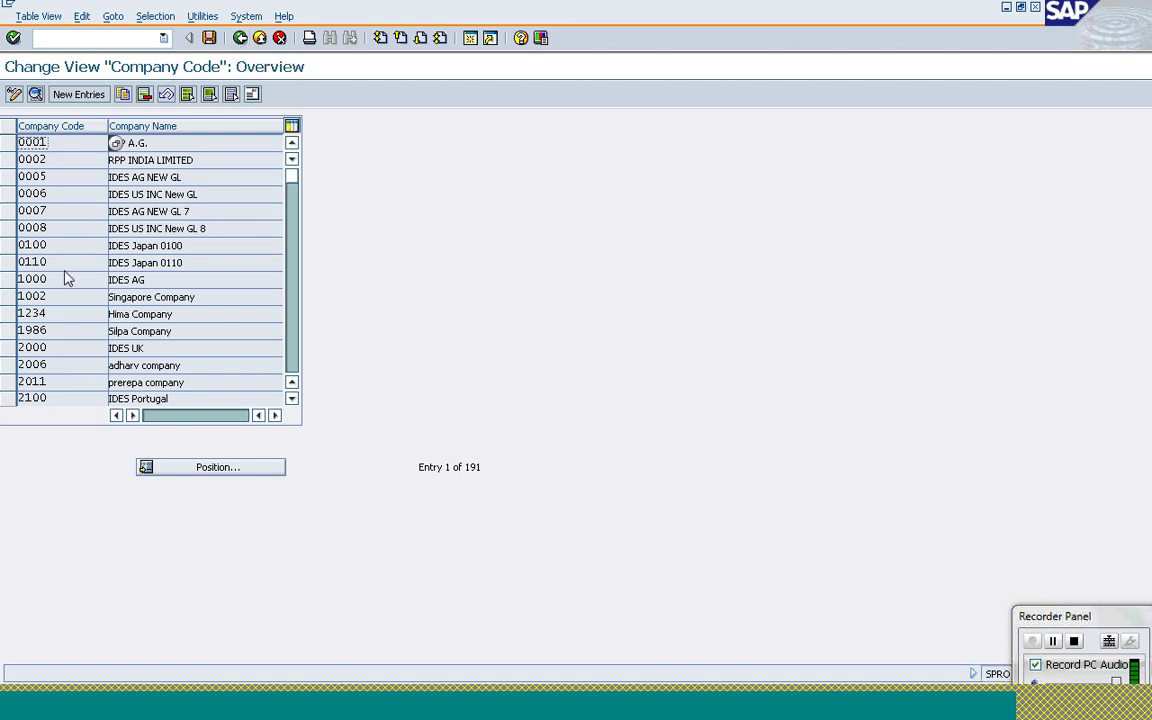
{"action": "left_click", "coordinate": [9, 279]}
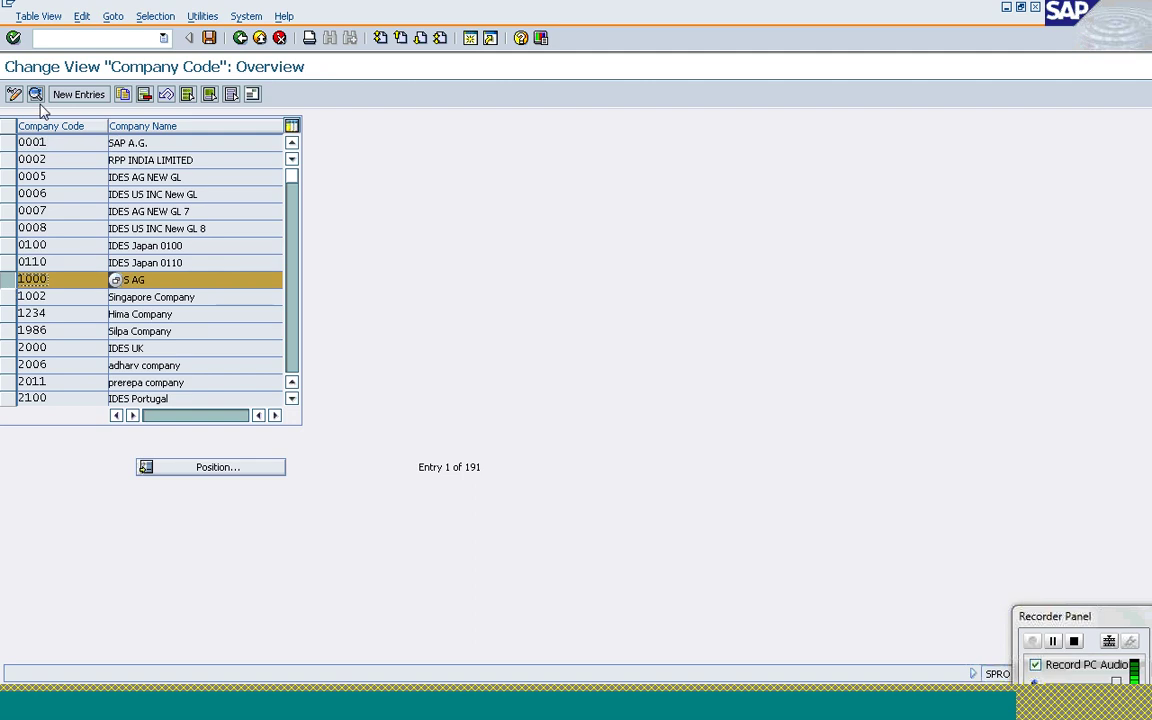
{"action": "left_click", "coordinate": [36, 95]}
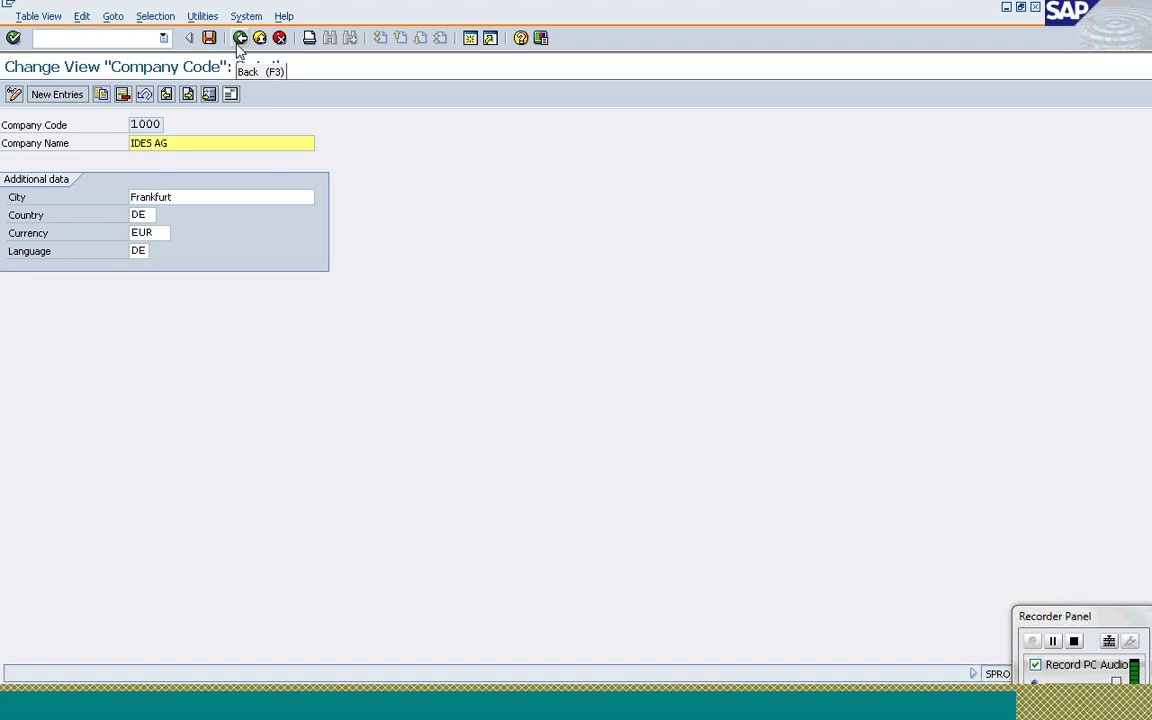
{"action": "left_click", "coordinate": [238, 47]}
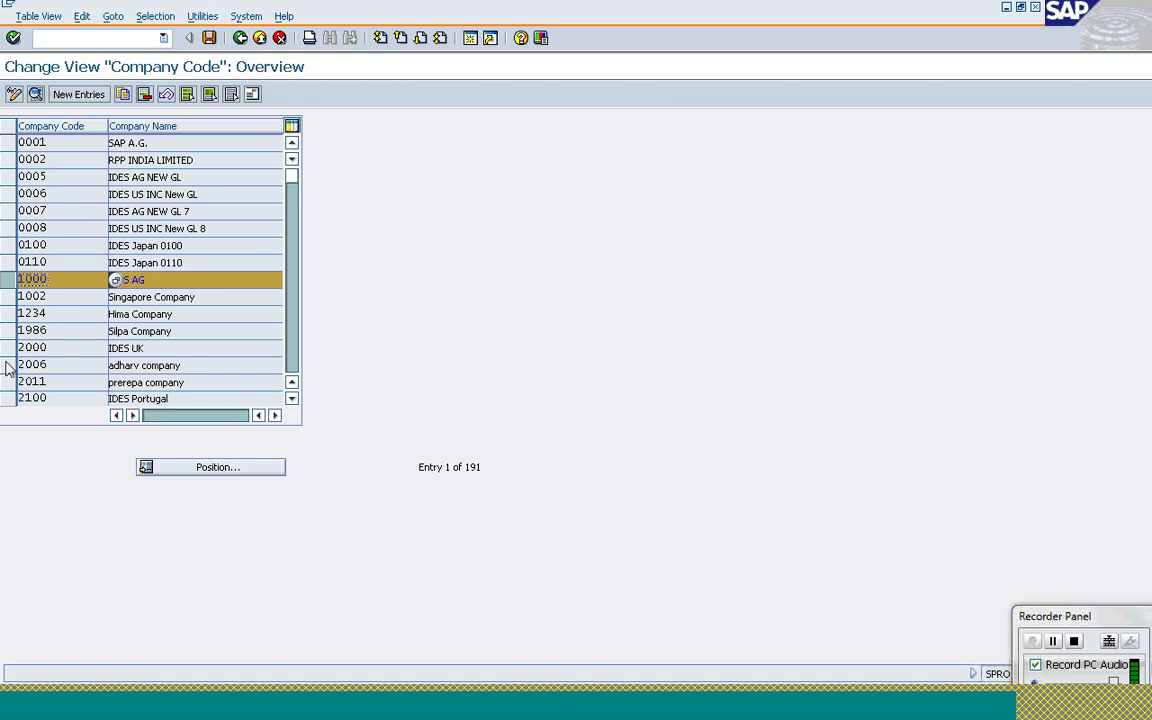
{"action": "left_click", "coordinate": [7, 280]}
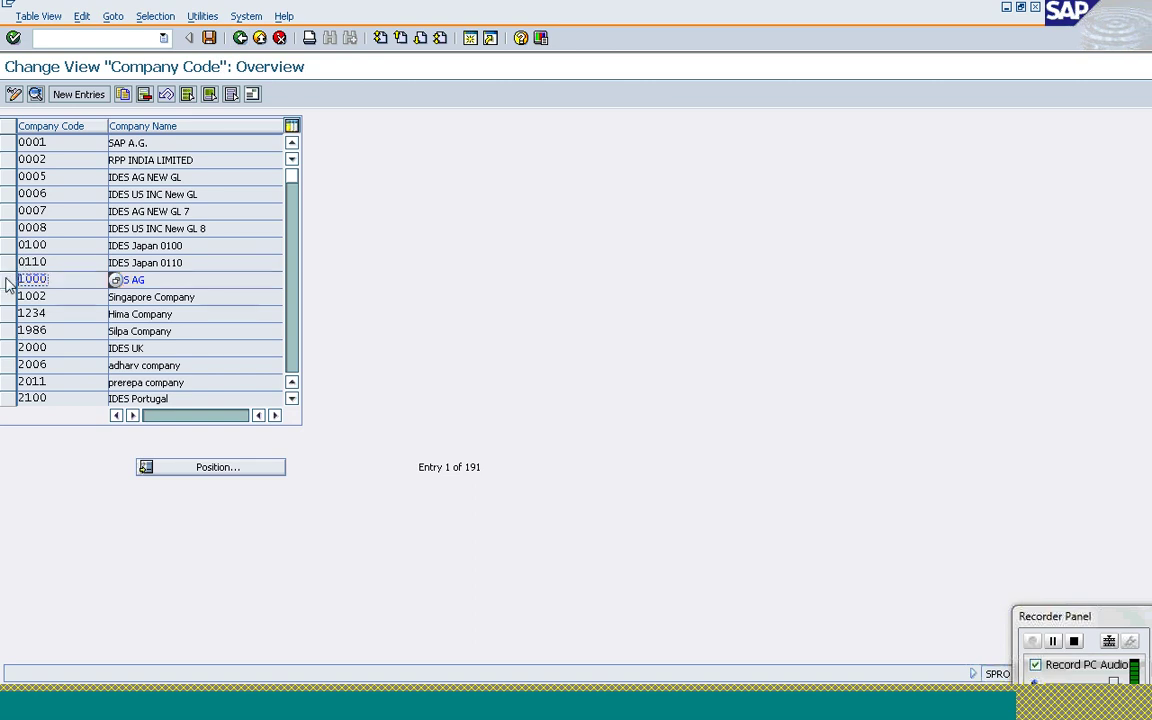
{"action": "left_click", "coordinate": [243, 46]}
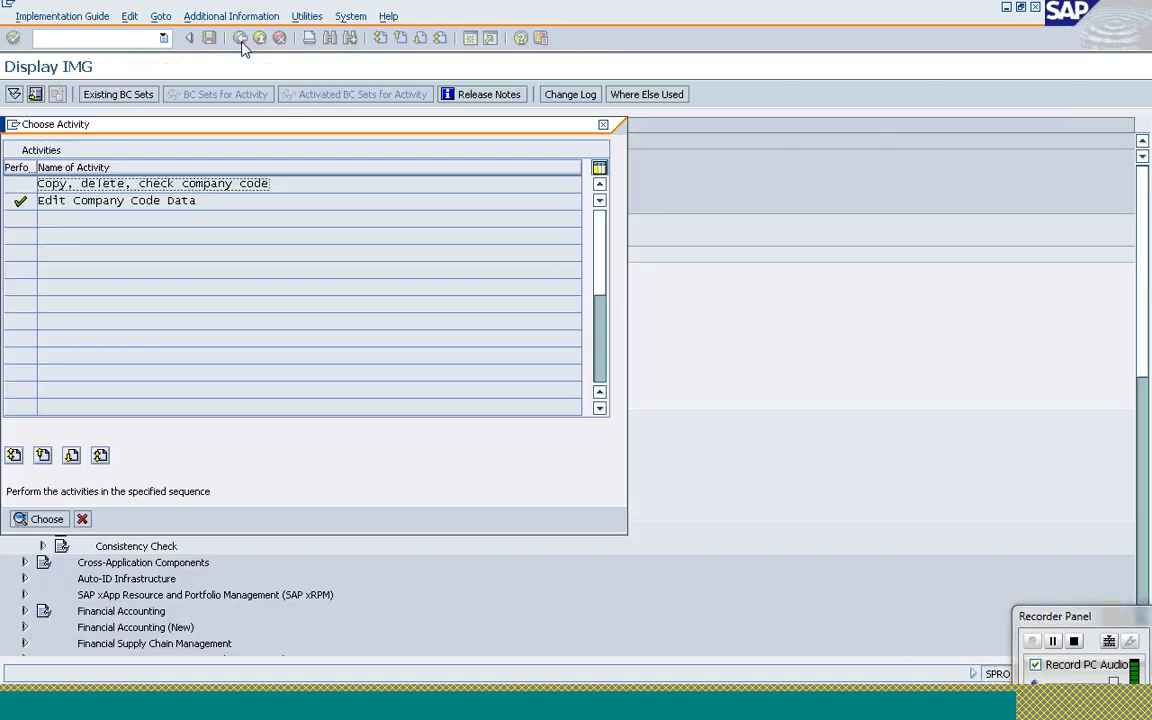
{"action": "left_click", "coordinate": [603, 126]}
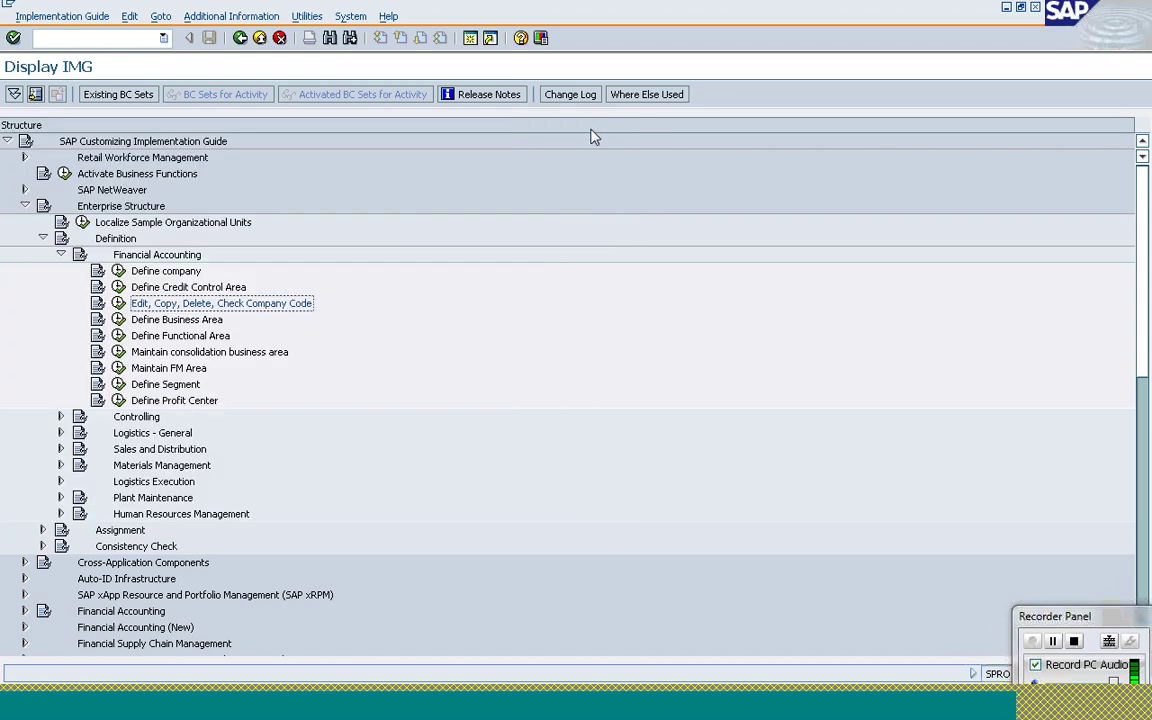
Expand the Sales and Distribution definitions and open Define Sales Organization's overview.
{"action": "left_click", "coordinate": [60, 256]}
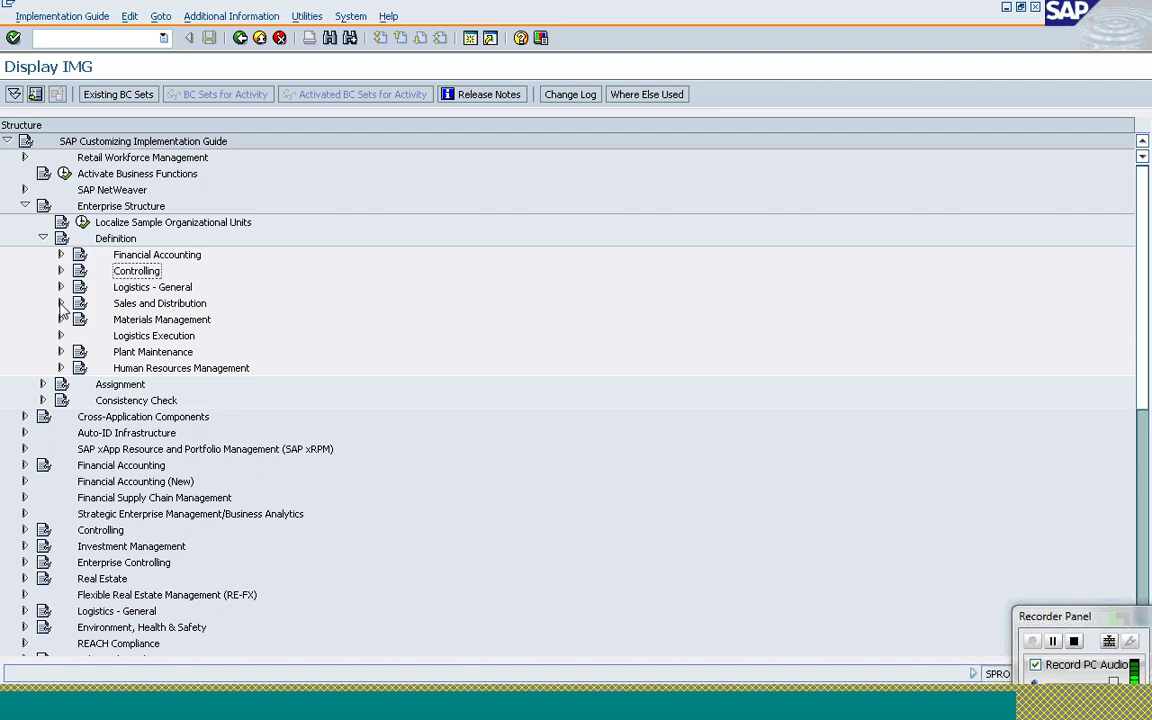
{"action": "left_click", "coordinate": [60, 304]}
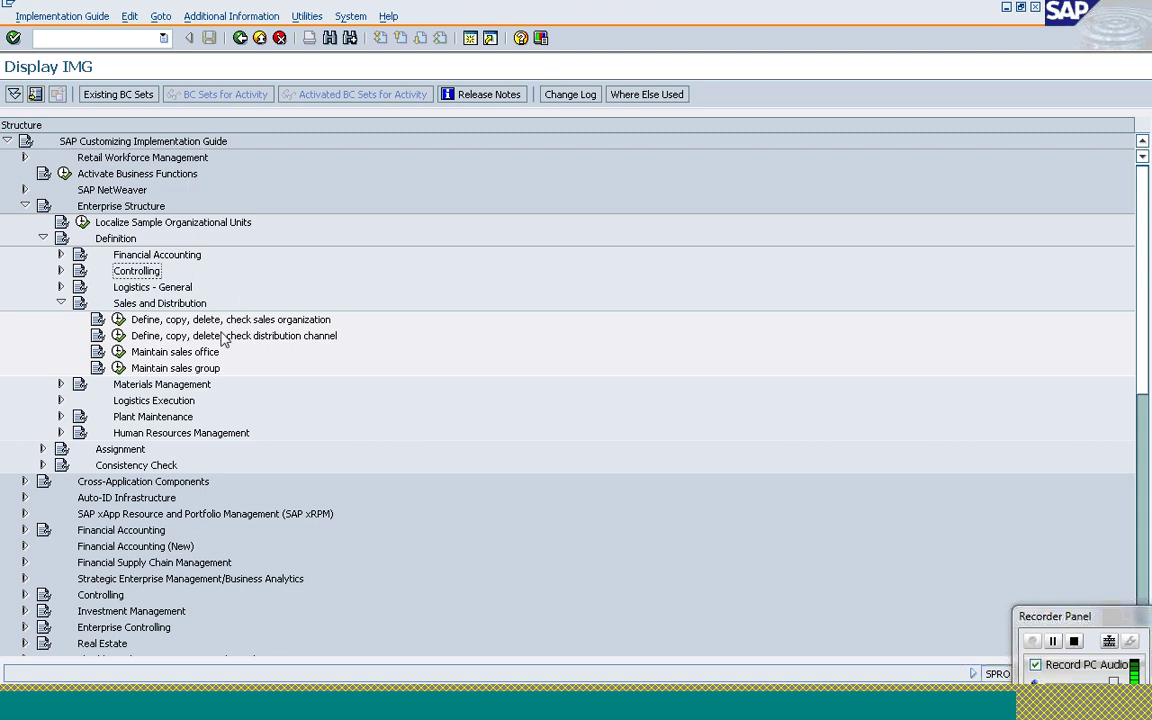
{"action": "left_click", "coordinate": [268, 321]}
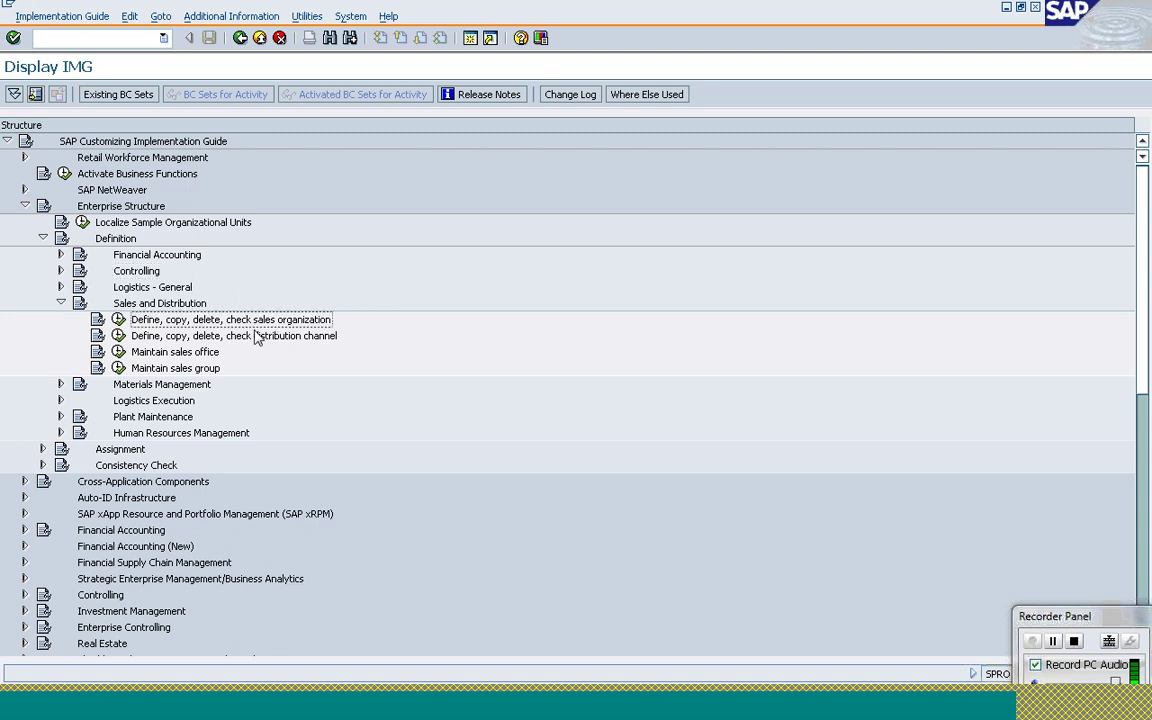
{"action": "left_click", "coordinate": [245, 338]}
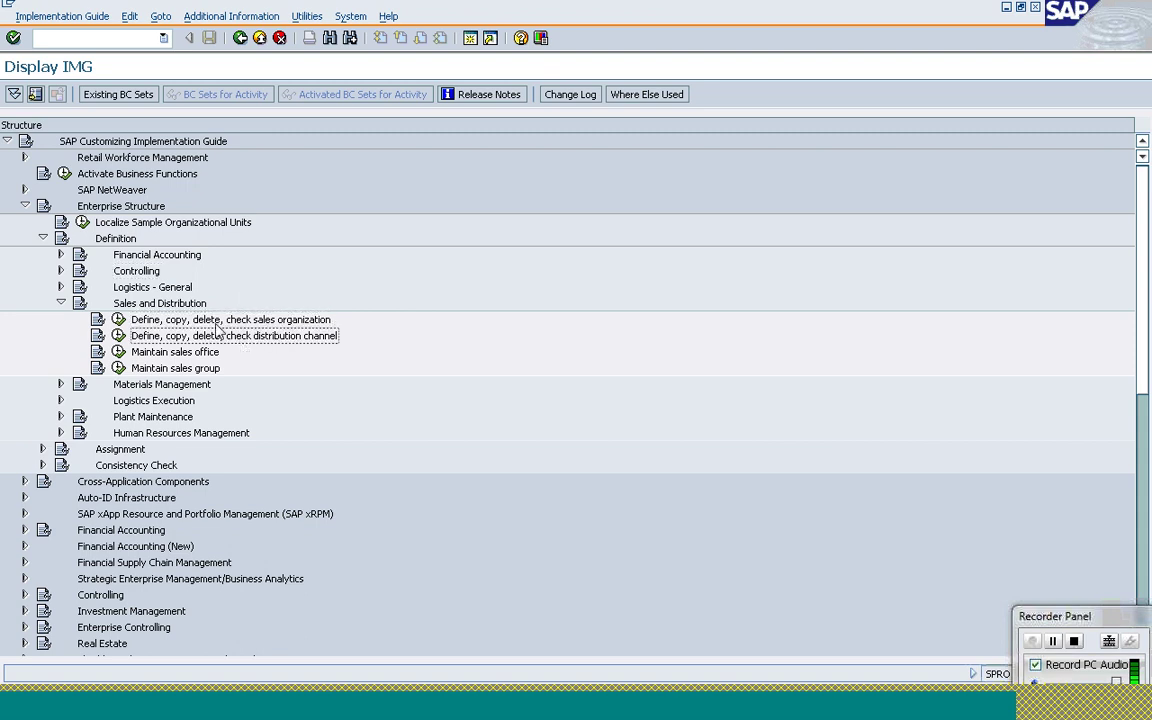
{"action": "left_click", "coordinate": [118, 320]}
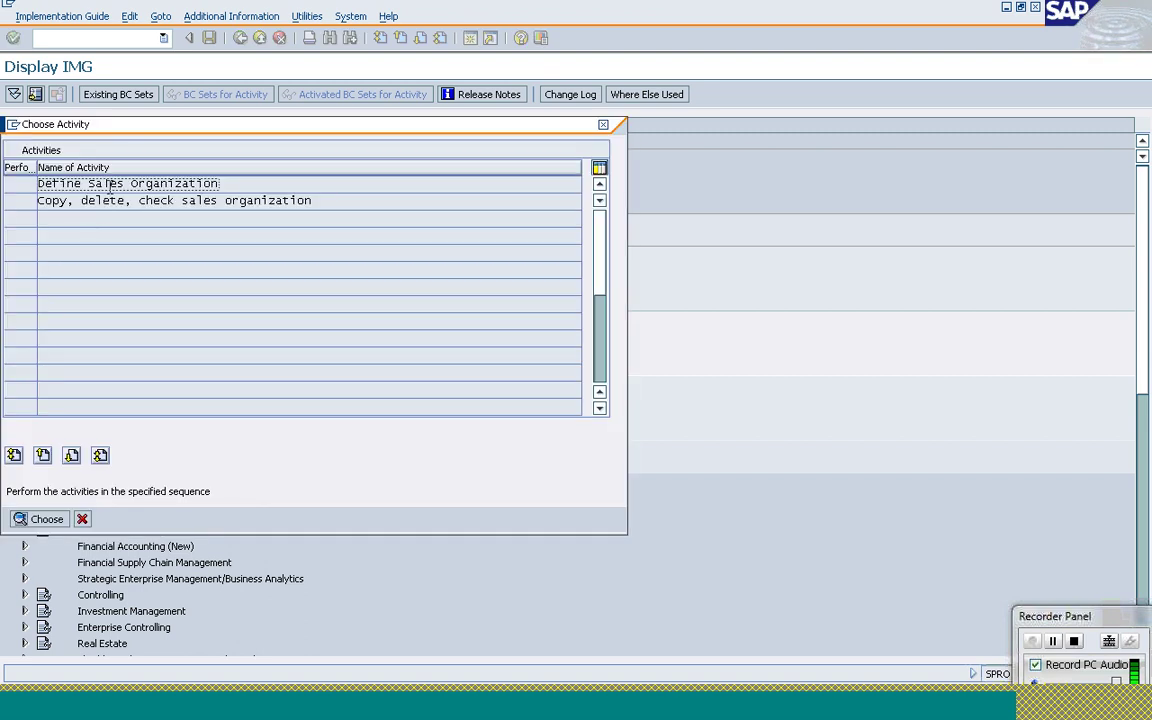
{"action": "double_click", "coordinate": [110, 183]}
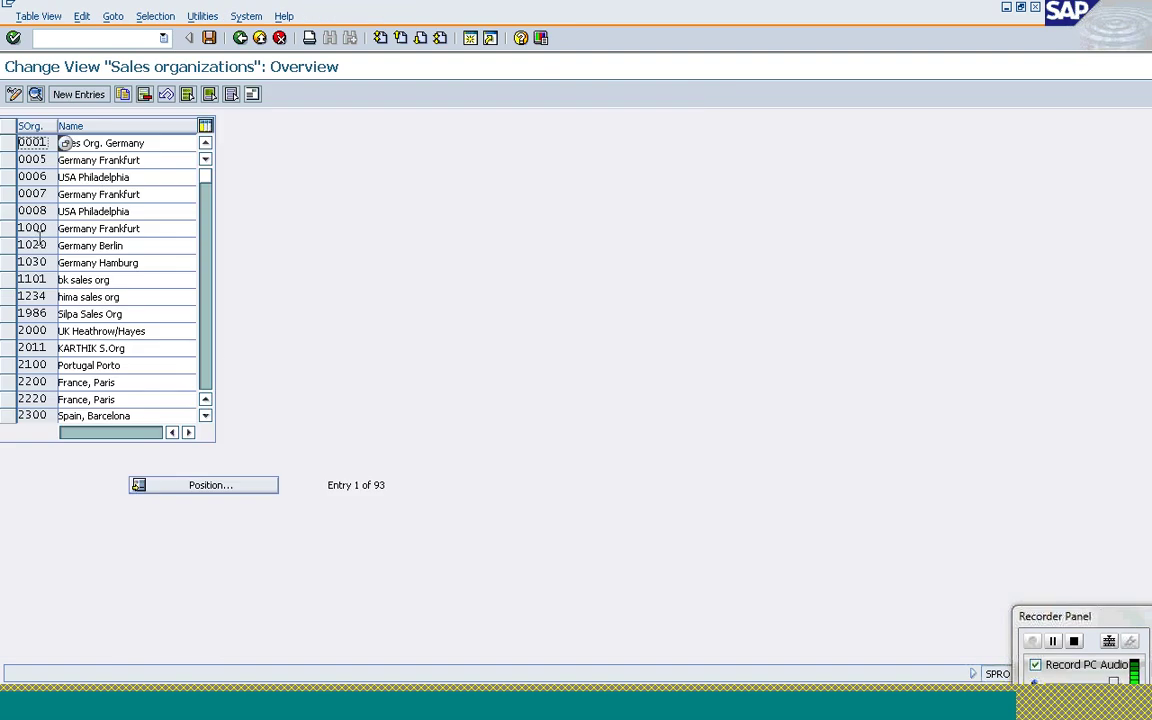
{"action": "left_click", "coordinate": [40, 228]}
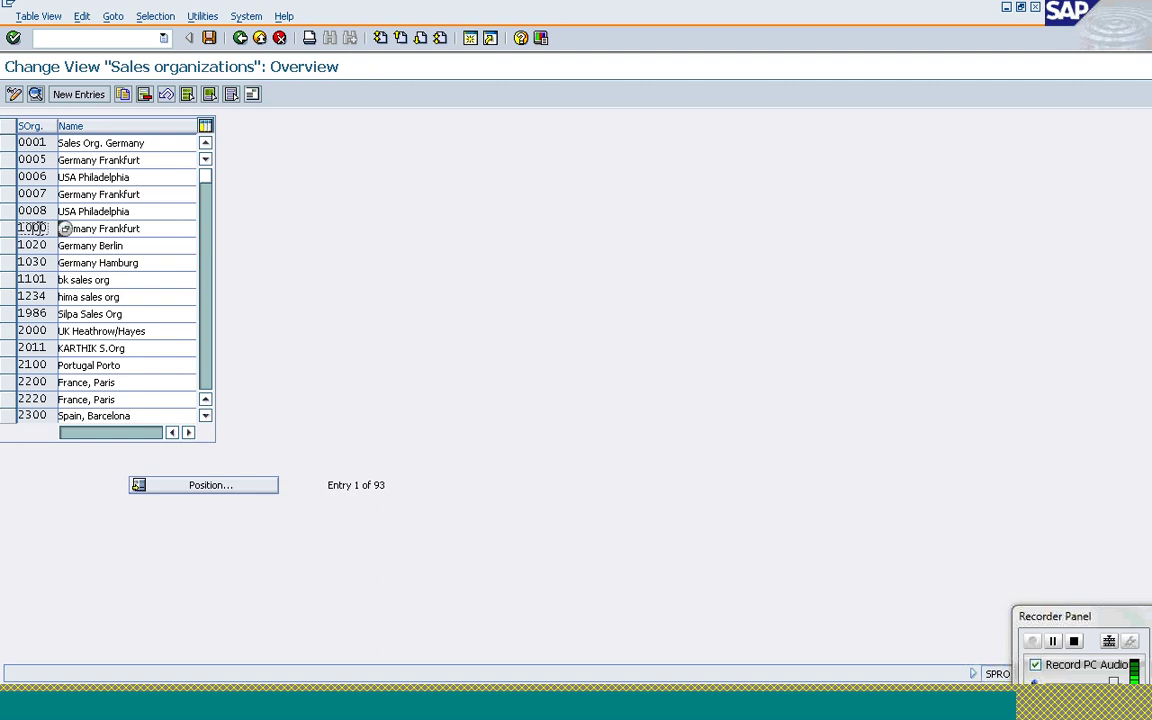
{"action": "double_click", "coordinate": [64, 228]}
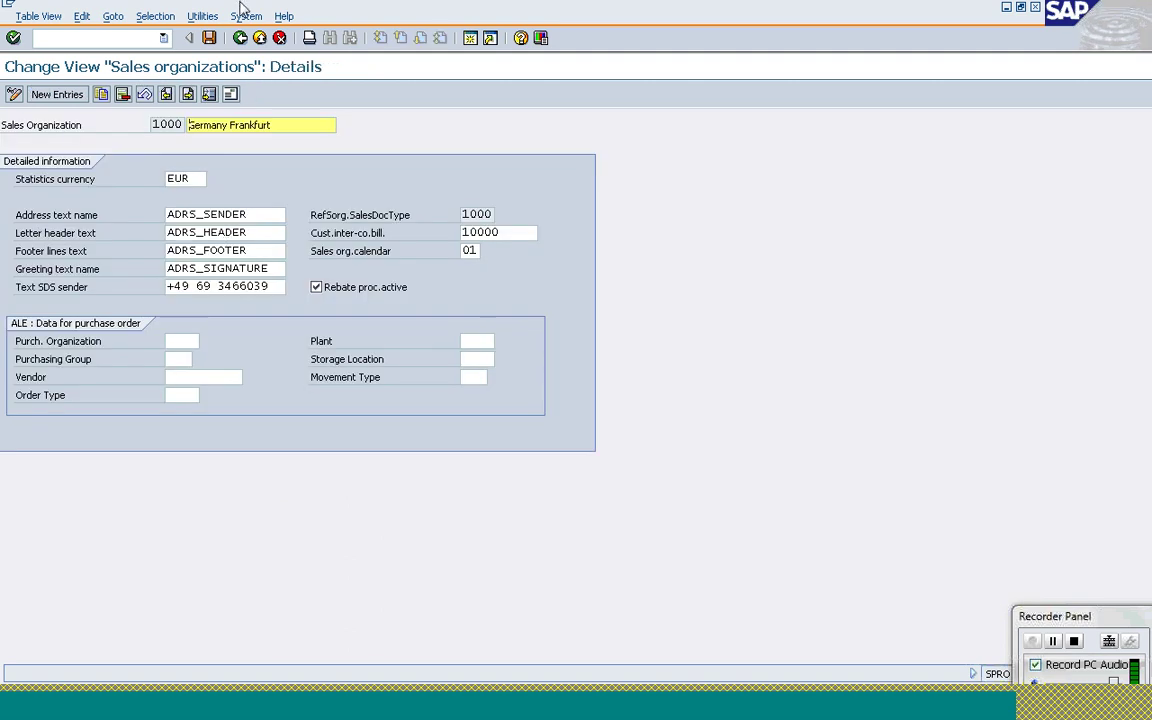
{"action": "left_click", "coordinate": [240, 38]}
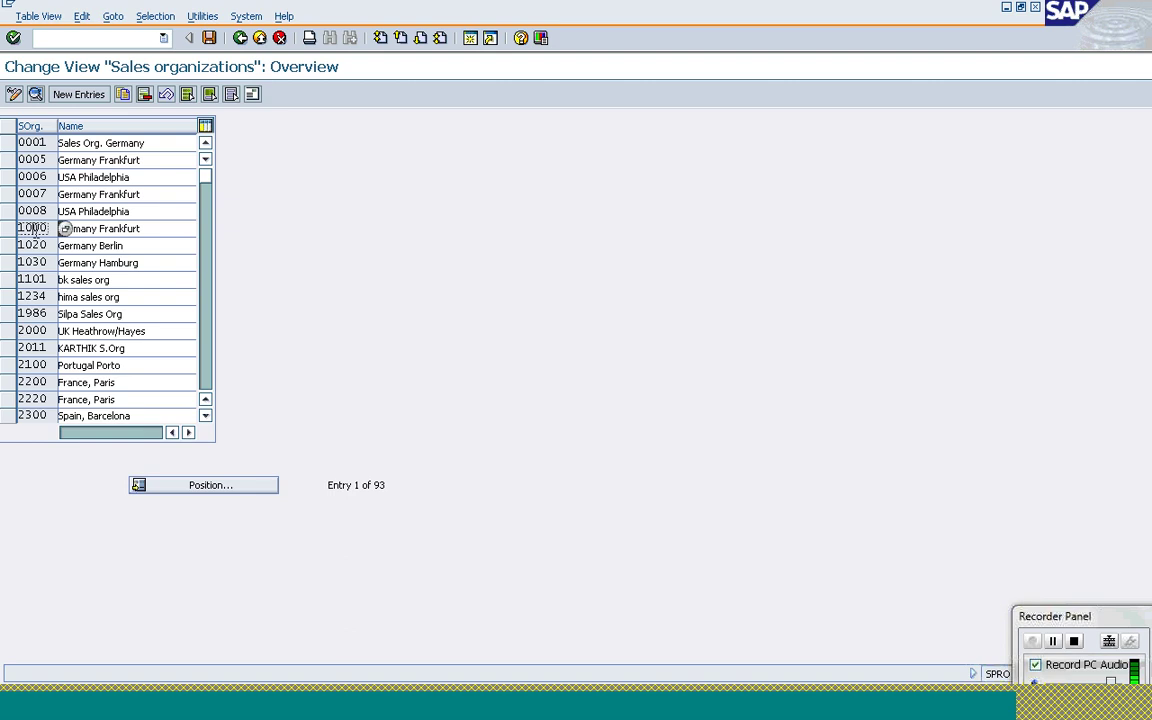
{"action": "left_click", "coordinate": [7, 230]}
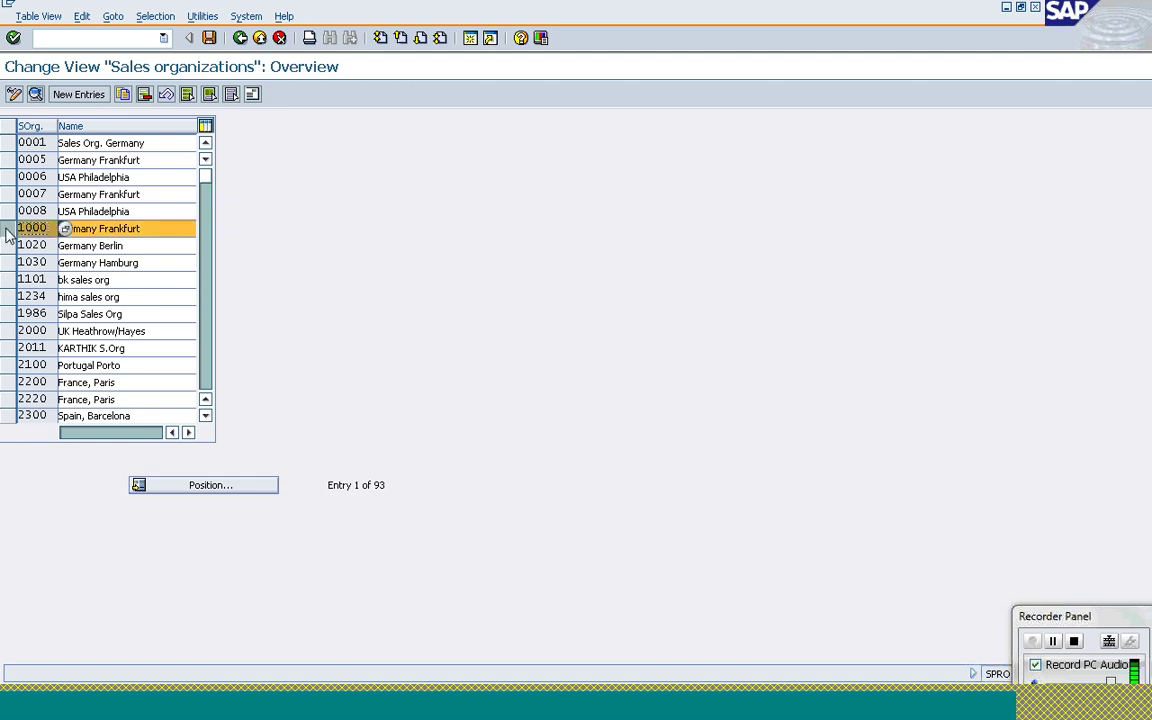
{"action": "left_click", "coordinate": [10, 230]}
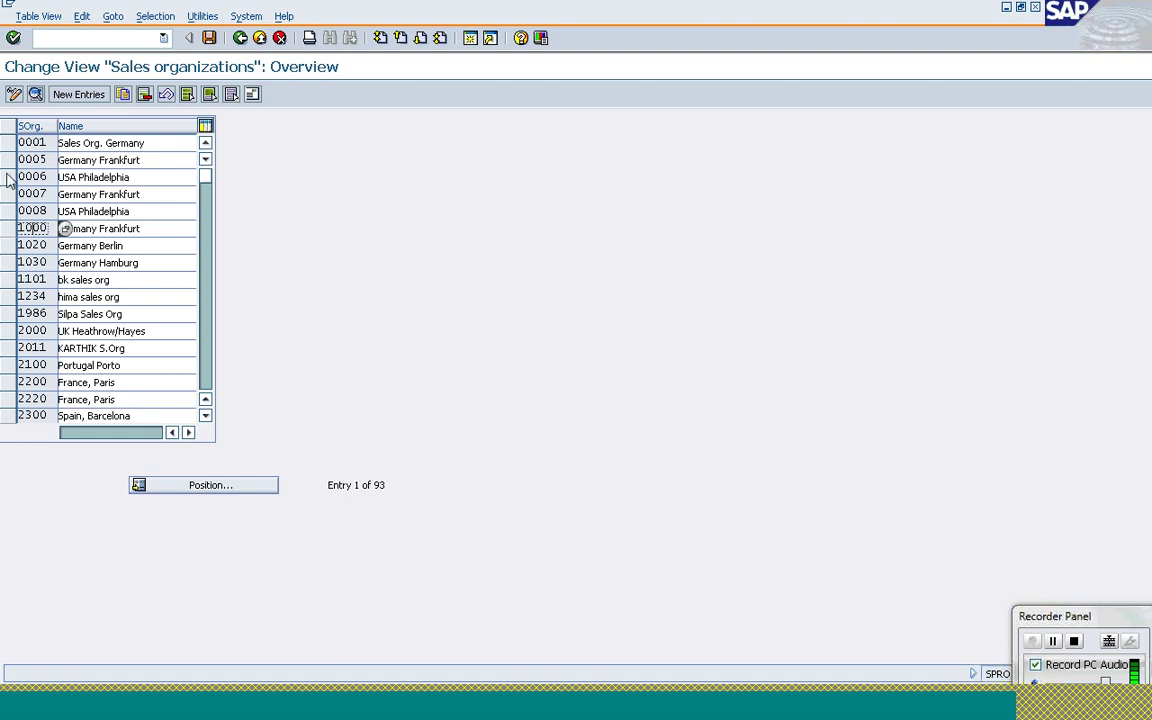
{"action": "left_click", "coordinate": [8, 180]}
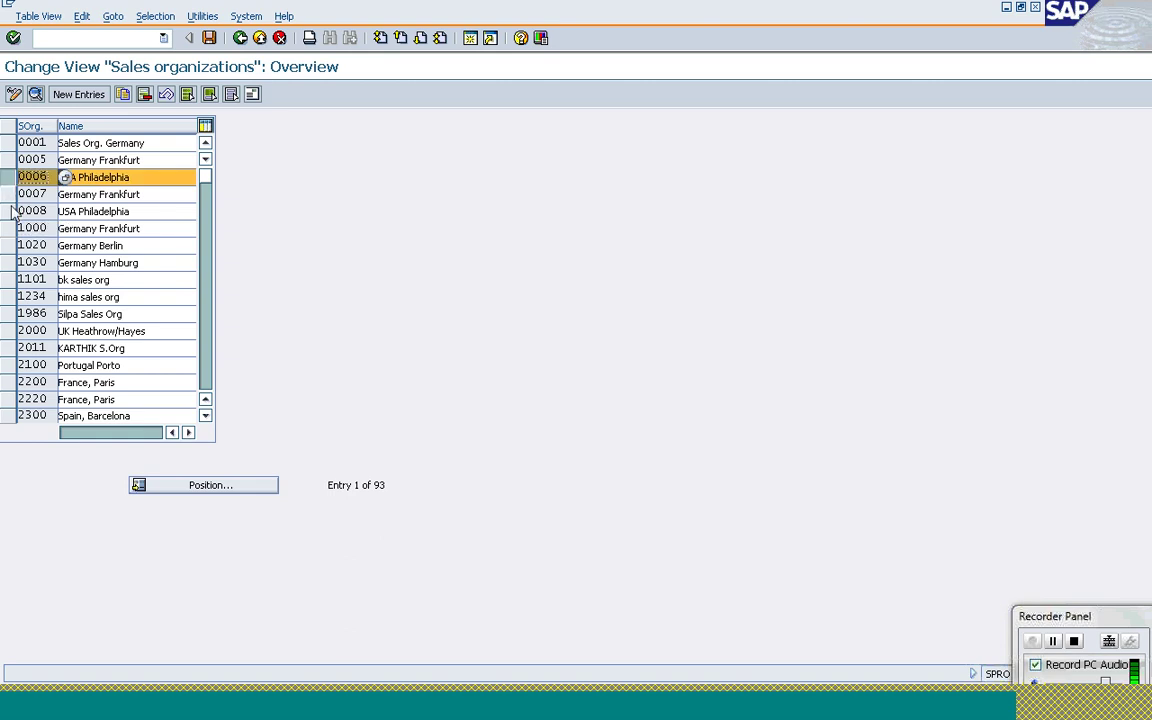
{"action": "left_click", "coordinate": [9, 211]}
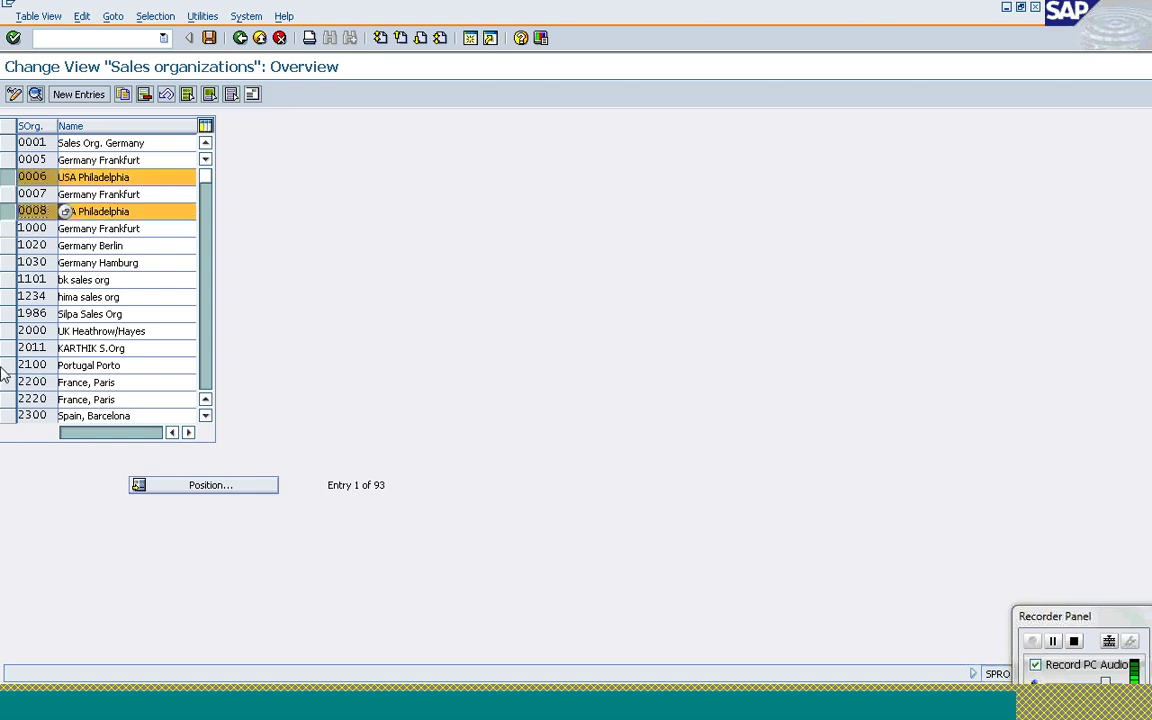
{"action": "left_click", "coordinate": [205, 417]}
{"action": "left_click", "coordinate": [205, 417]}
{"action": "left_click", "coordinate": [205, 417]}
{"action": "left_click", "coordinate": [205, 417]}
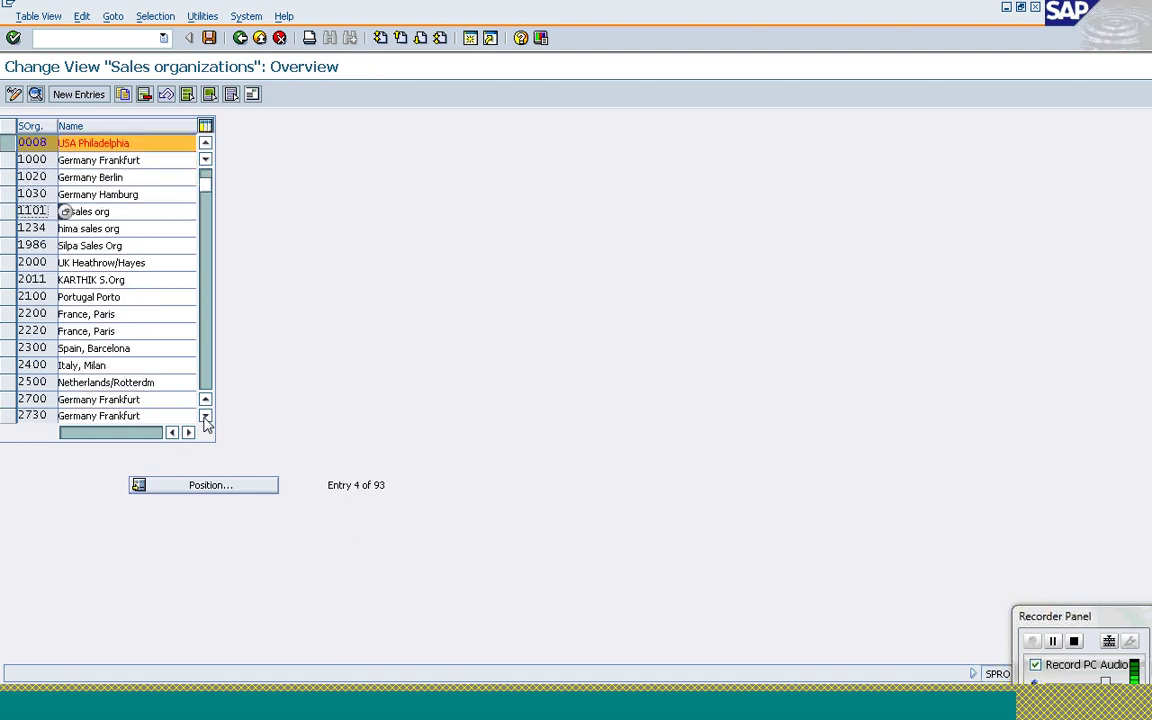
{"action": "left_click", "coordinate": [205, 417]}
{"action": "left_click", "coordinate": [205, 417]}
{"action": "left_click", "coordinate": [205, 417]}
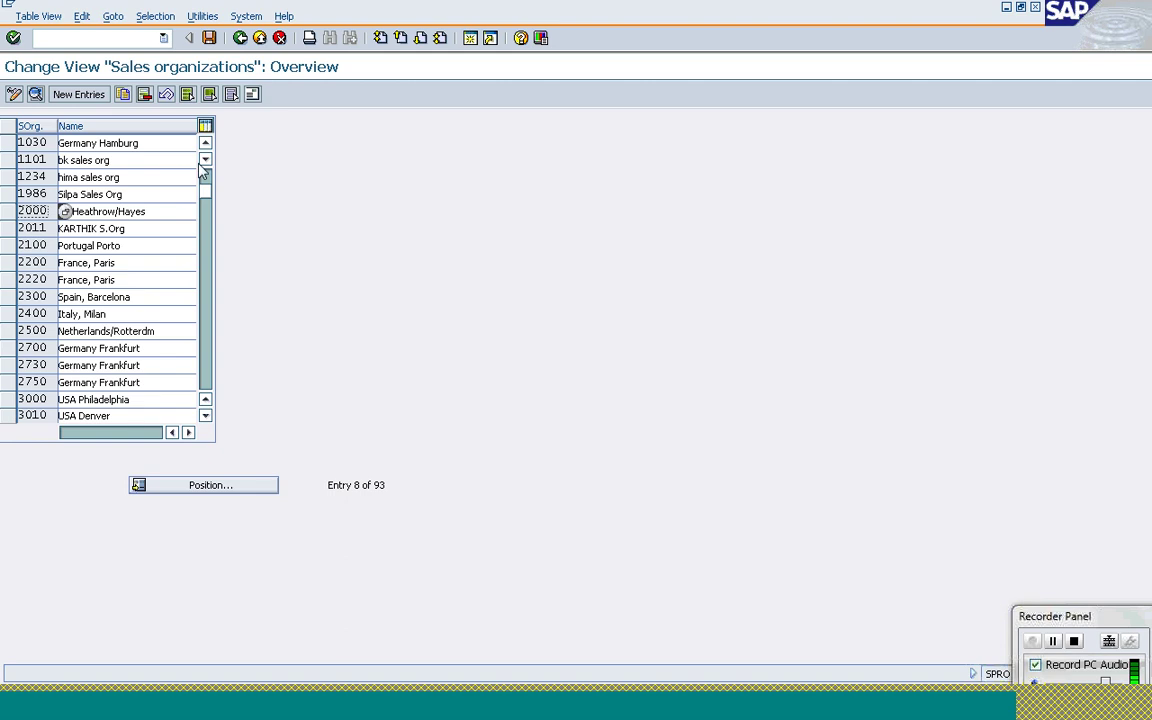
{"action": "left_click_drag", "start_coordinate": [208, 180], "coordinate": [207, 172]}
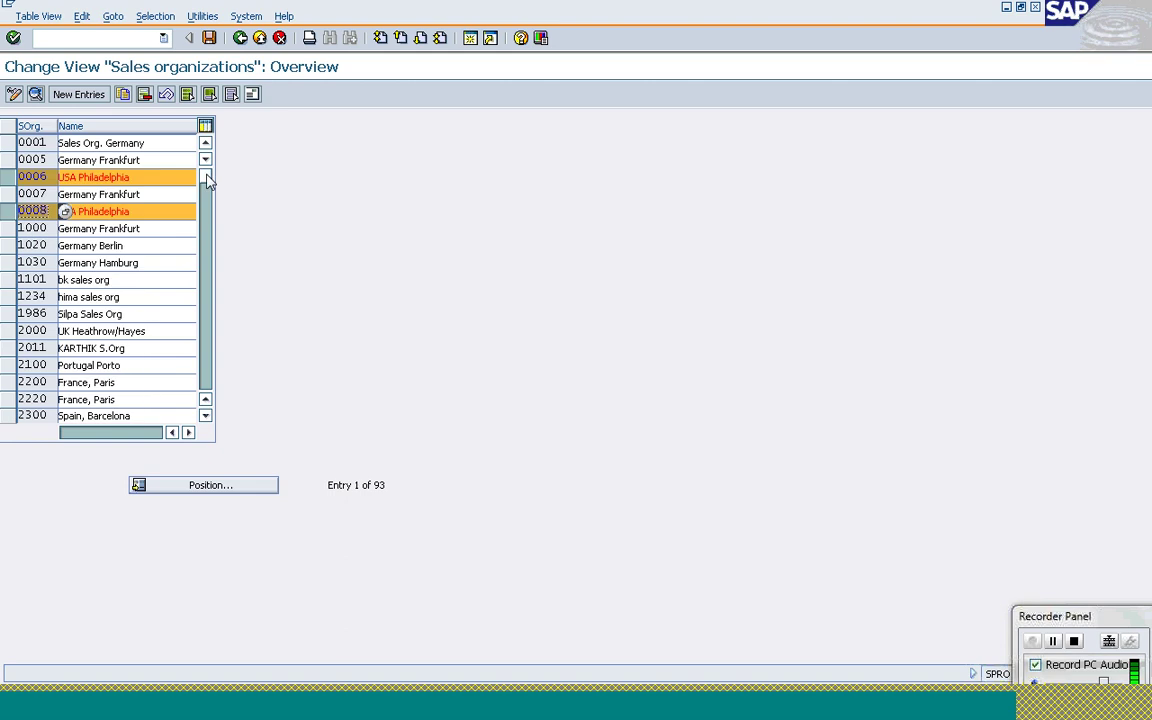
{"action": "left_click", "coordinate": [5, 214]}
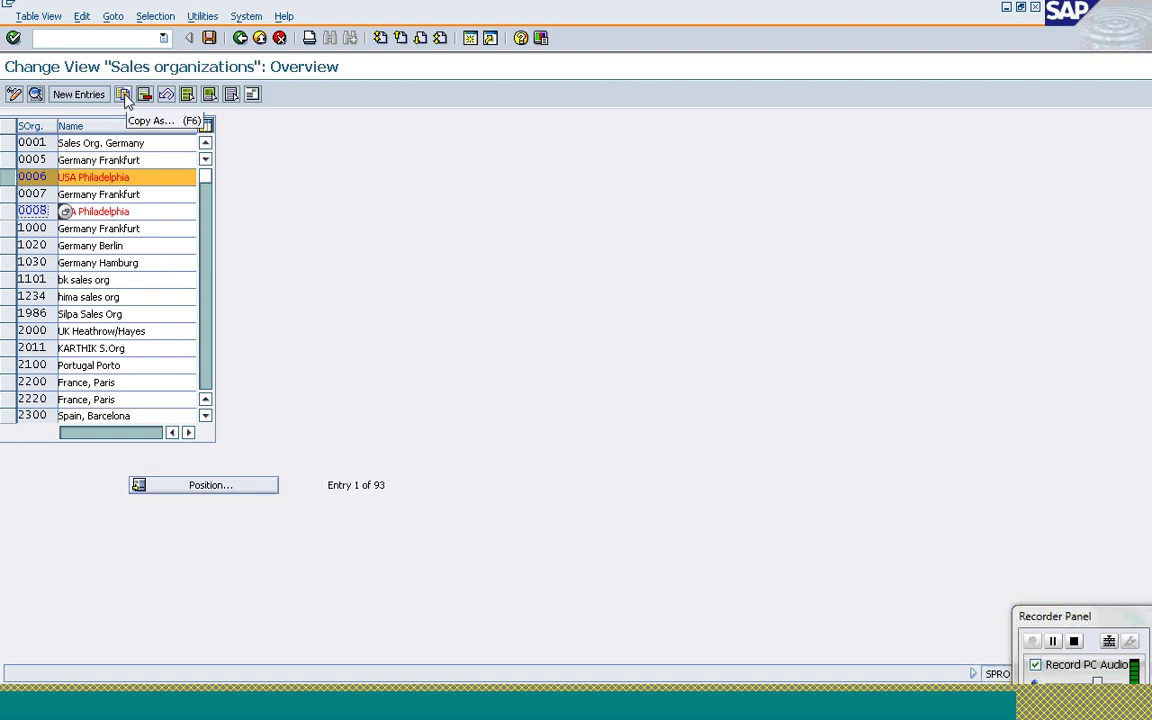
Copy sales organization 1000 as 9901 with description 'Apid Sales Org' and open its address.
{"action": "left_click", "coordinate": [7, 182]}
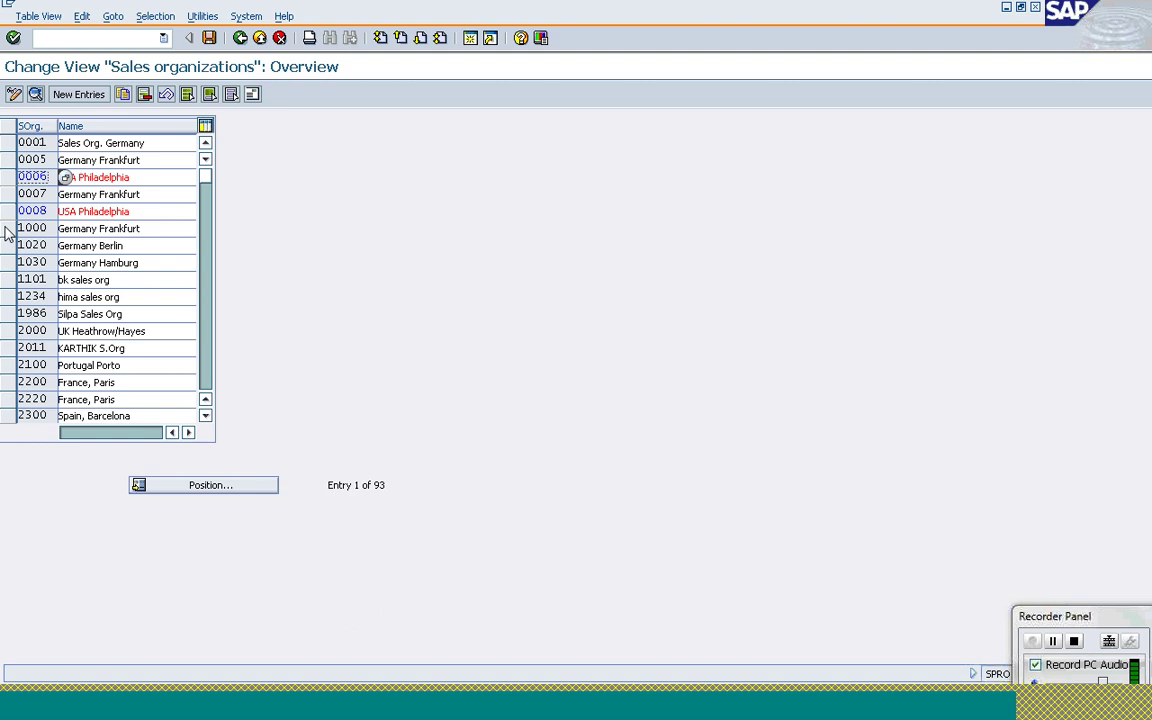
{"action": "left_click", "coordinate": [7, 229]}
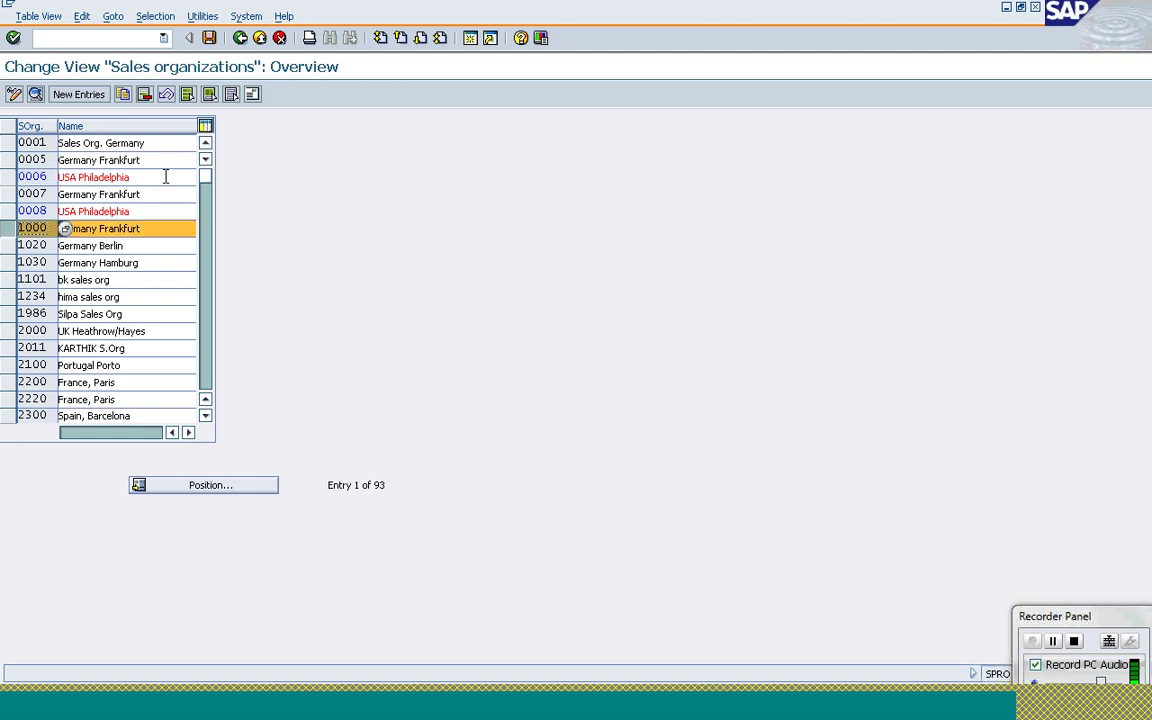
{"action": "left_click", "coordinate": [124, 95]}
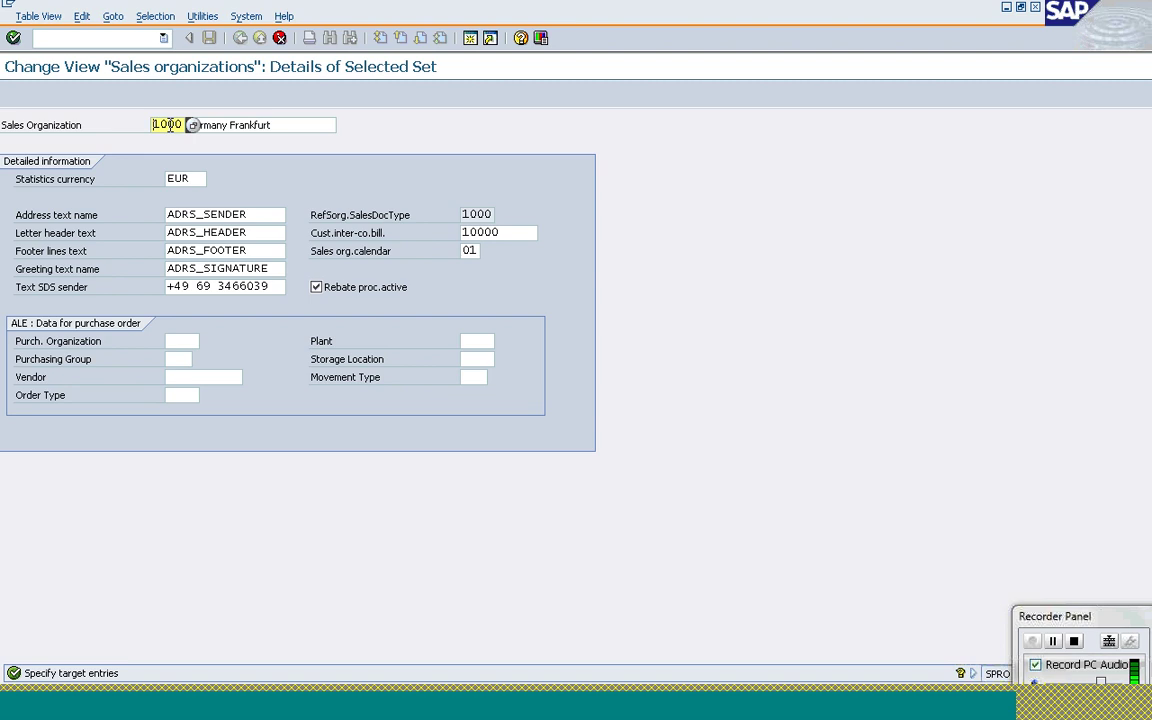
{"action": "key", "text": "BackSpace"}
{"action": "key", "text": "BackSpace"}
{"action": "key", "text": "BackSpace"}
{"action": "key", "text": "BackSpace"}
{"action": "type", "text": "9901"}
{"action": "key", "text": "Tab"}
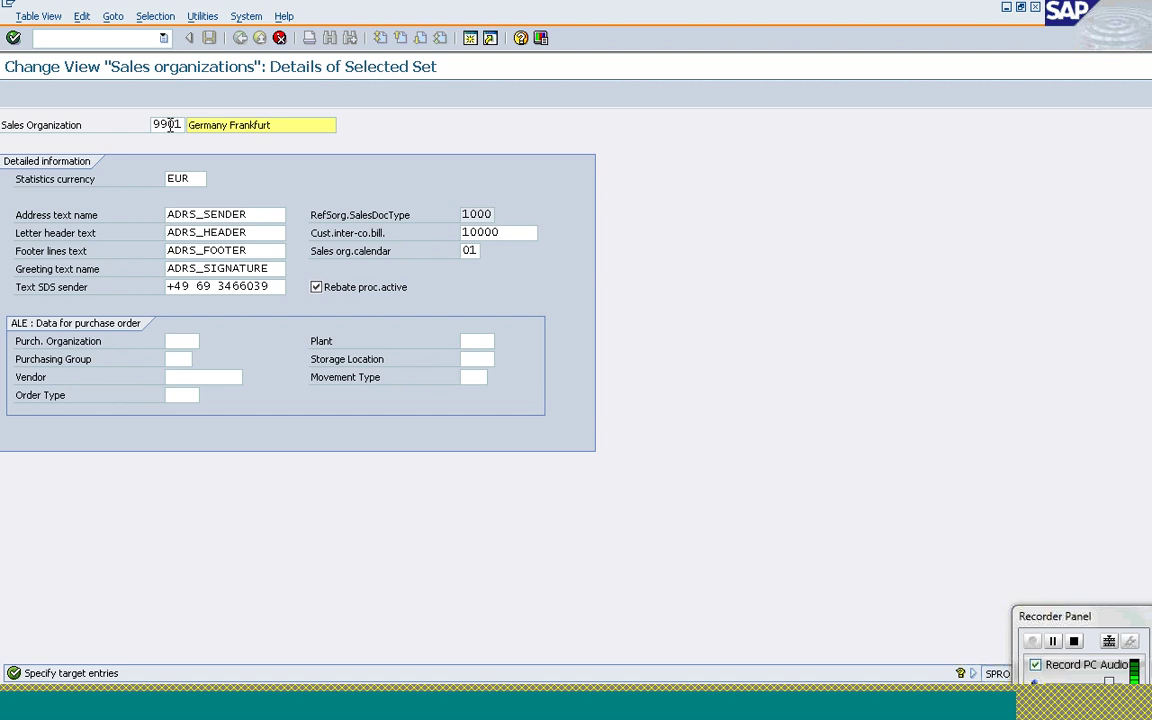
{"action": "key", "text": "Delete"}
{"action": "key", "text": "Delete"}
{"action": "key", "text": "Delete"}
{"action": "key", "text": "Delete"}
{"action": "key", "text": "Delete"}
{"action": "key", "text": "Delete"}
{"action": "key", "text": "Delete"}
{"action": "key", "text": "Delete"}
{"action": "key", "text": "Delete"}
{"action": "key", "text": "Delete"}
{"action": "key", "text": "Delete"}
{"action": "key", "text": "Delete"}
{"action": "key", "text": "Delete"}
{"action": "key", "text": "Delete"}
{"action": "key", "text": "Delete"}
{"action": "key", "text": "Delete"}
{"action": "key", "text": "Delete"}
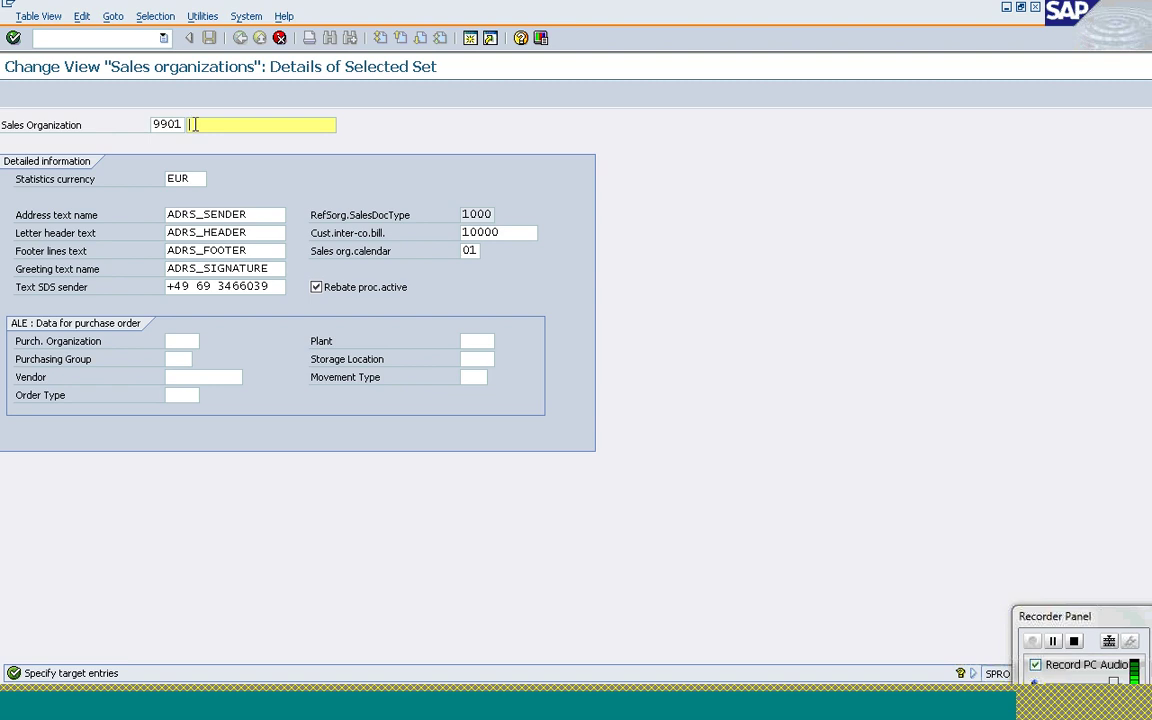
{"action": "type", "text": "Apid Sales Org"}
{"action": "key", "text": "Return"}
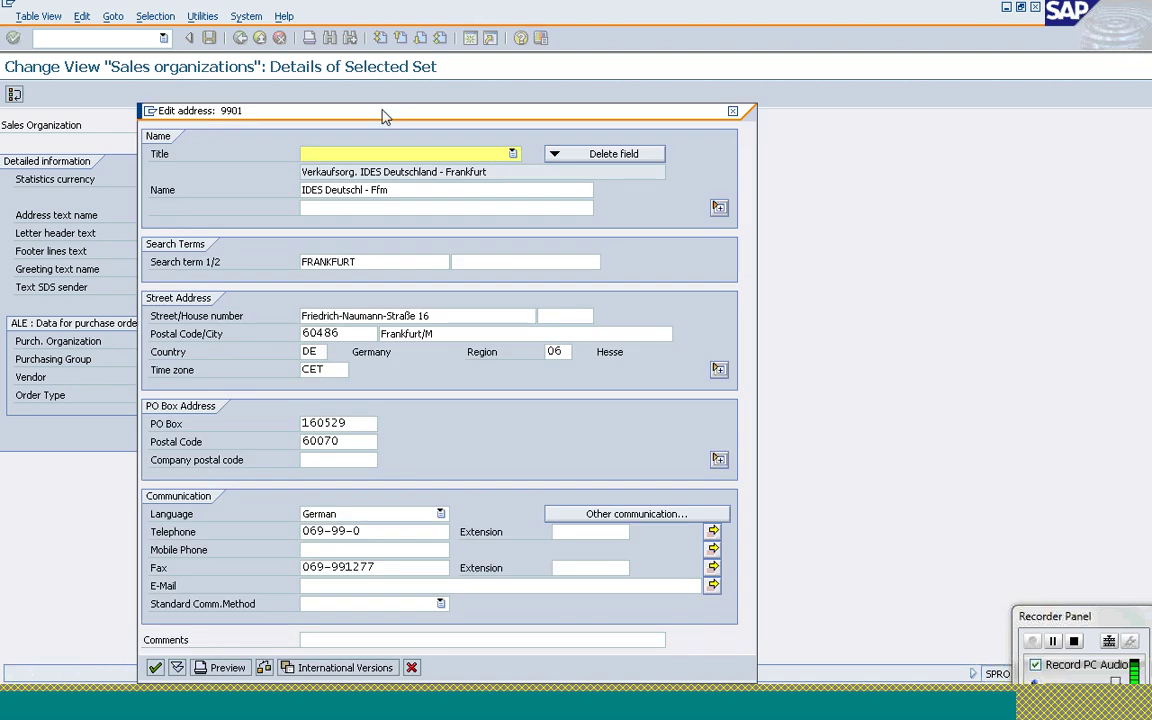
Change 9901's address name to 'Abid Sales Org' and accept the adjustment and information prompts.
{"action": "left_click_drag", "start_coordinate": [386, 113], "coordinate": [388, 54]}
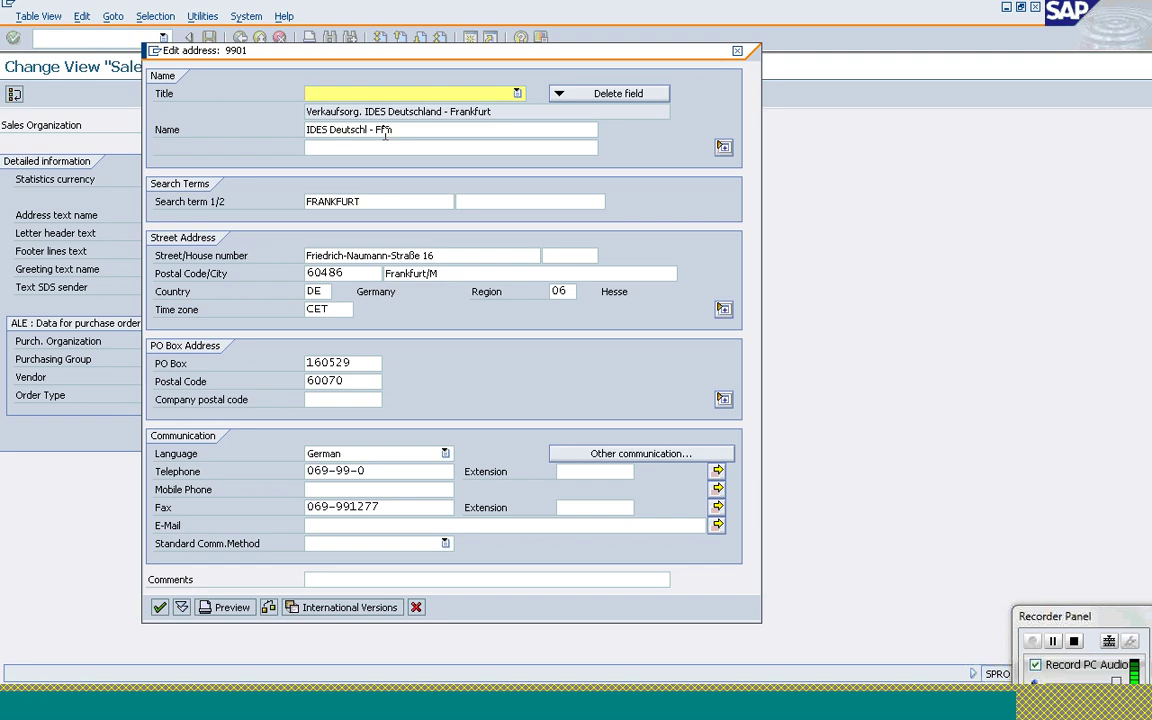
{"action": "left_click", "coordinate": [421, 133]}
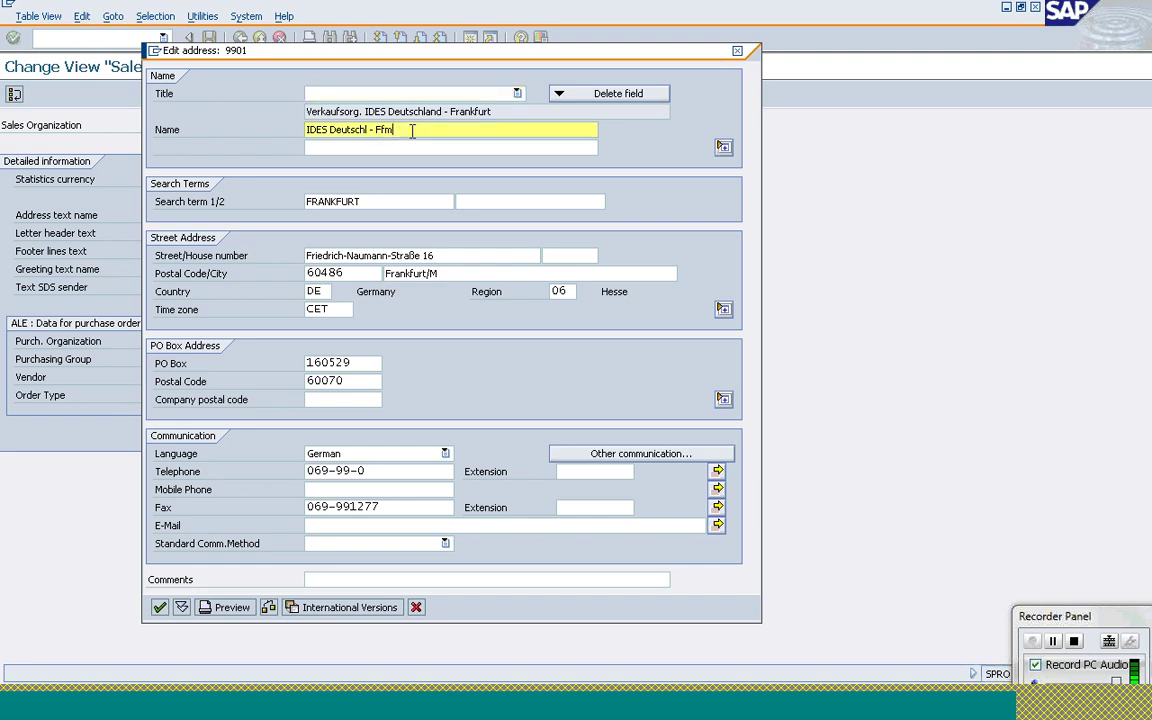
{"action": "left_click_drag", "start_coordinate": [415, 133], "coordinate": [273, 134]}
{"action": "key", "text": "Delete"}
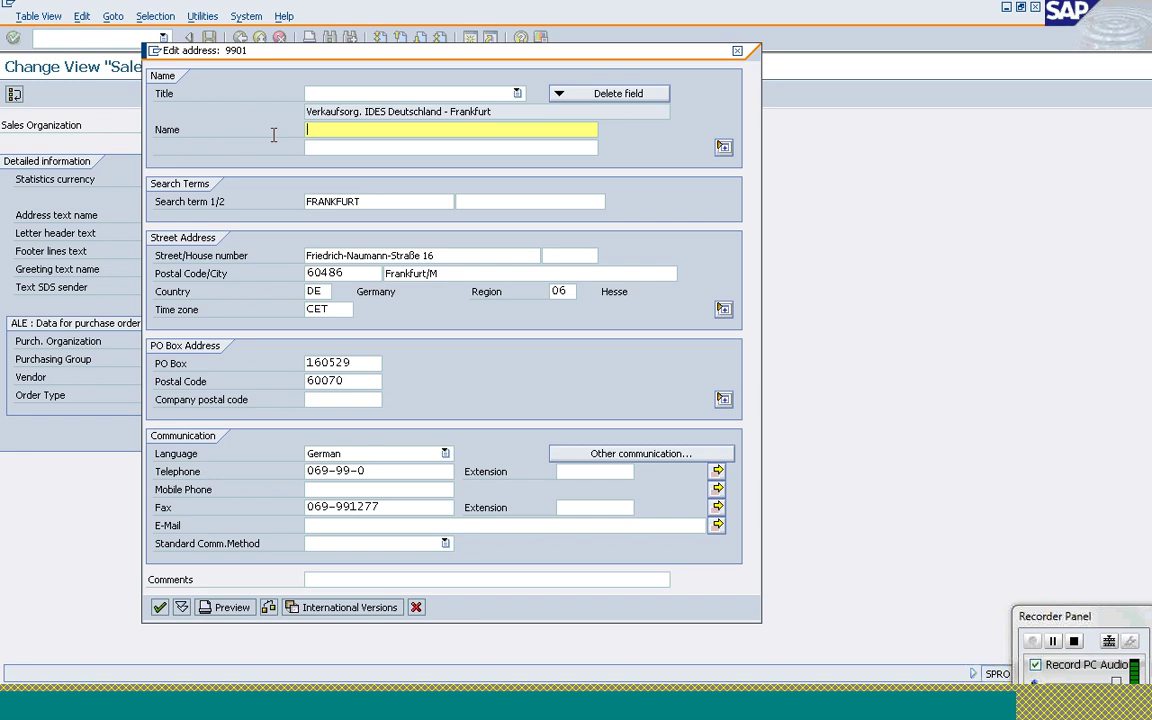
{"action": "type", "text": "Abid Sales Org"}
{"action": "key", "text": "Return"}
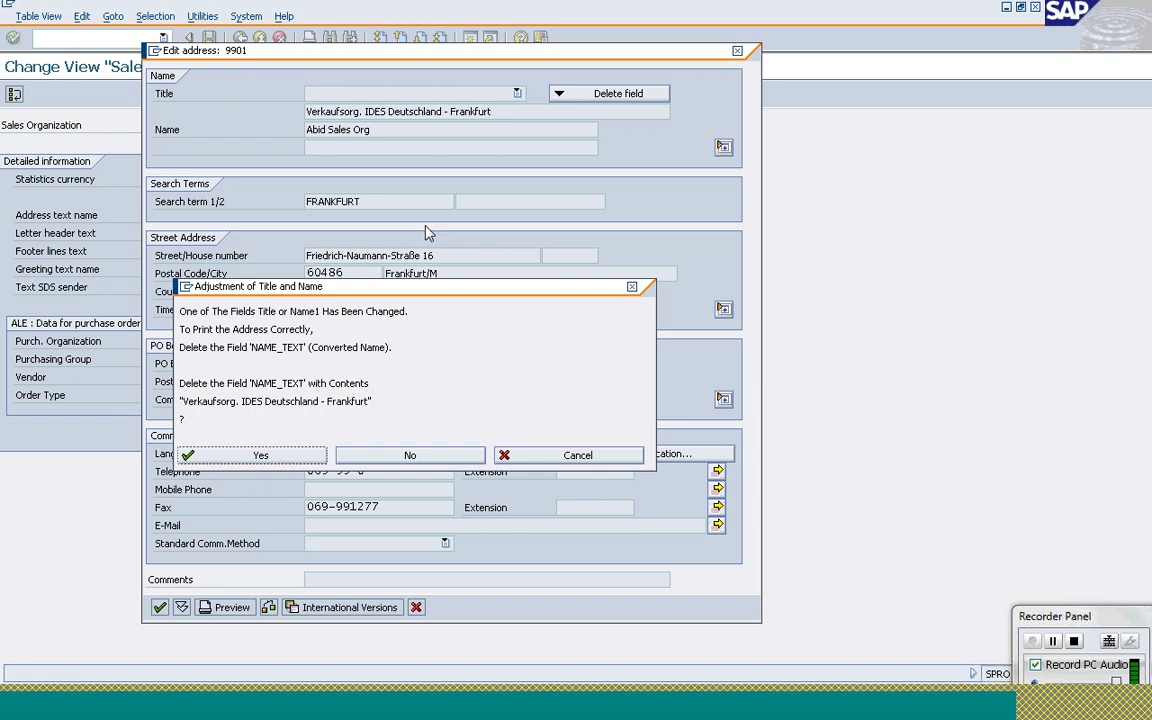
{"action": "left_click", "coordinate": [300, 457]}
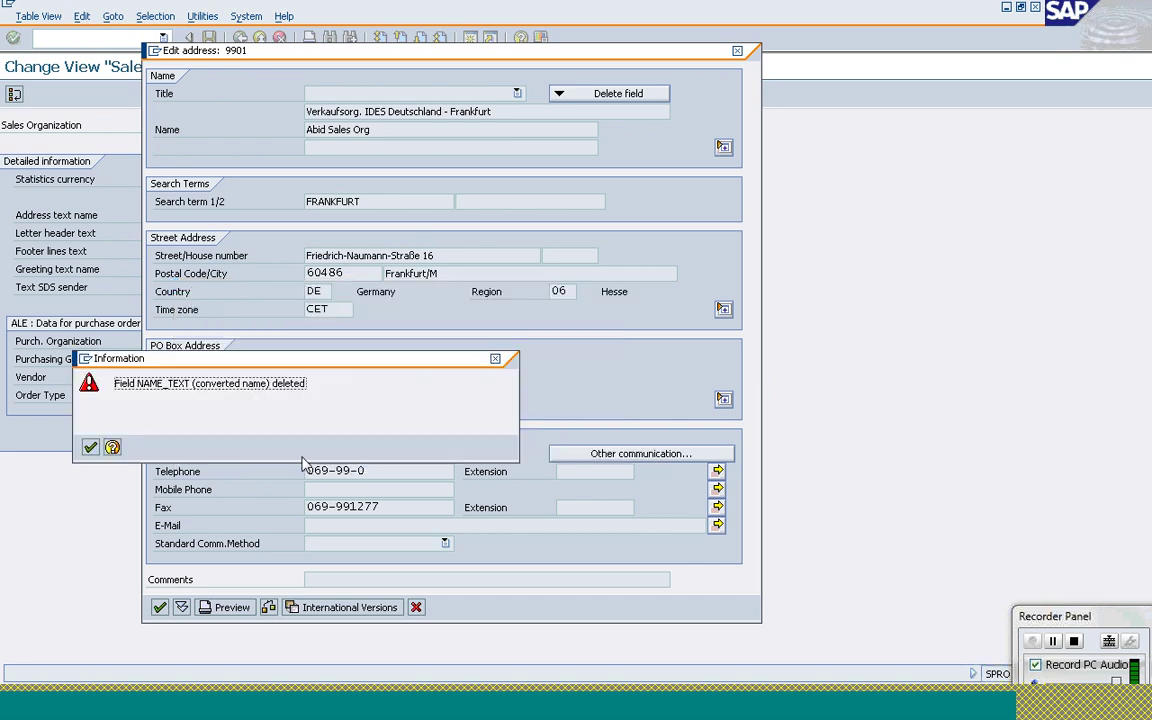
{"action": "left_click", "coordinate": [90, 447]}
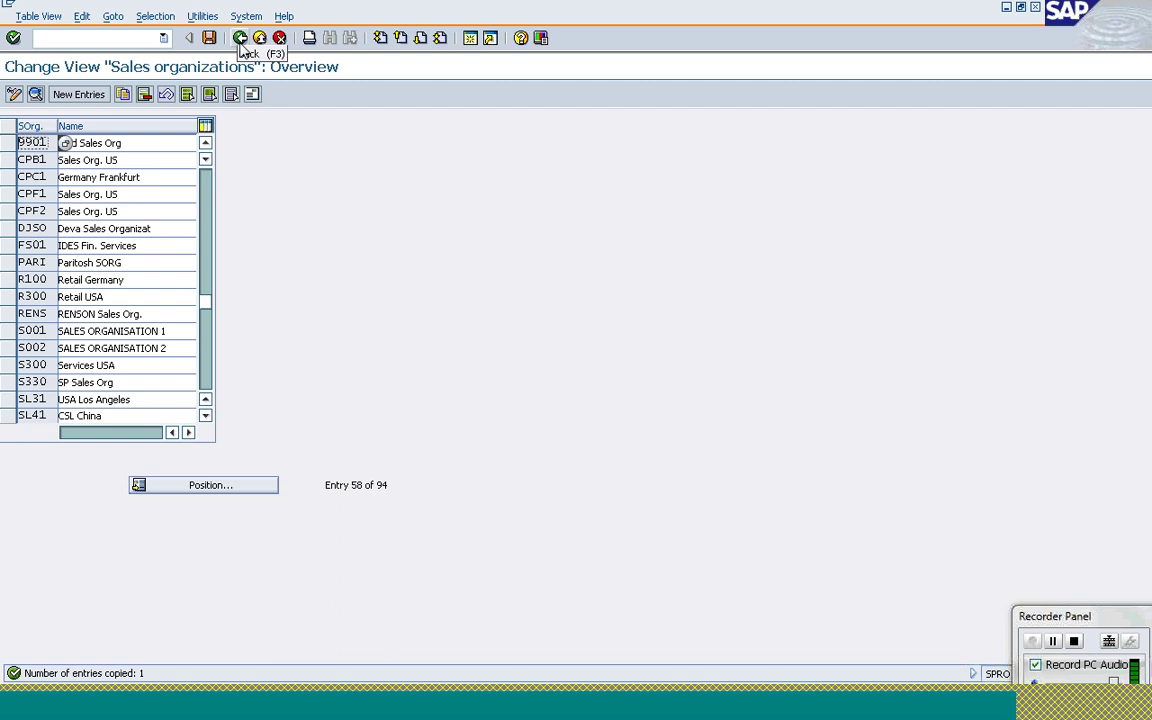
Exit sales organization maintenance via the exit prompt and close the Choose Activity dialog.
{"action": "left_click", "coordinate": [241, 38]}
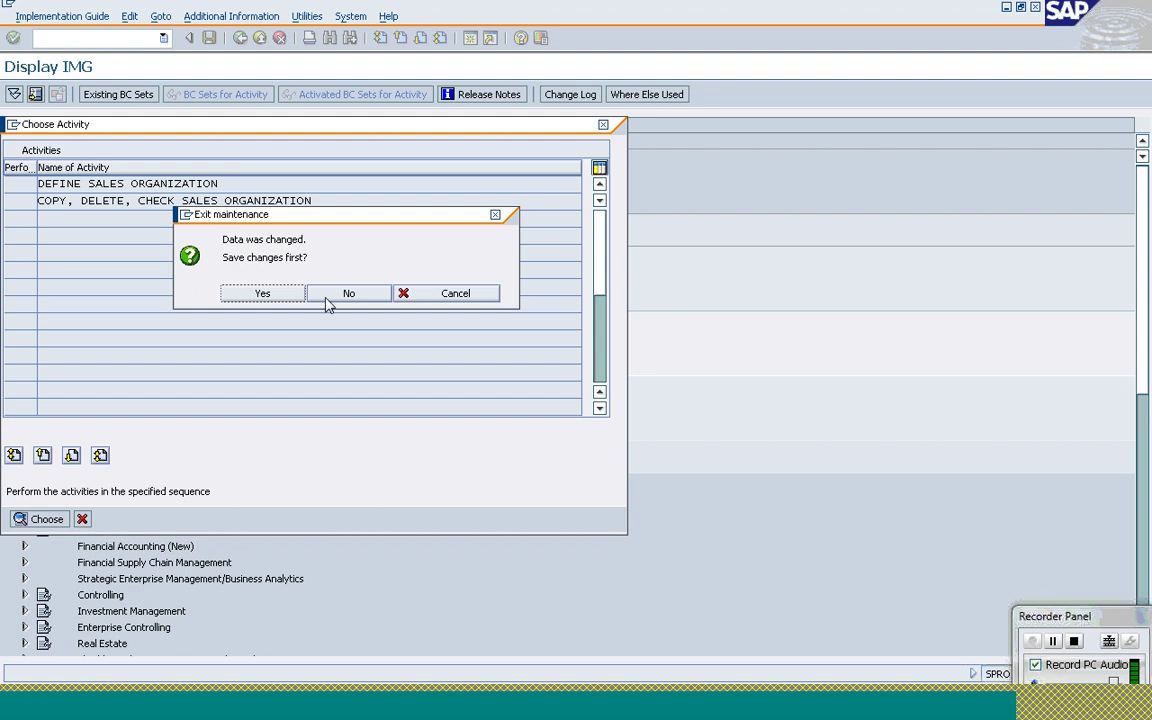
{"action": "left_click", "coordinate": [342, 294]}
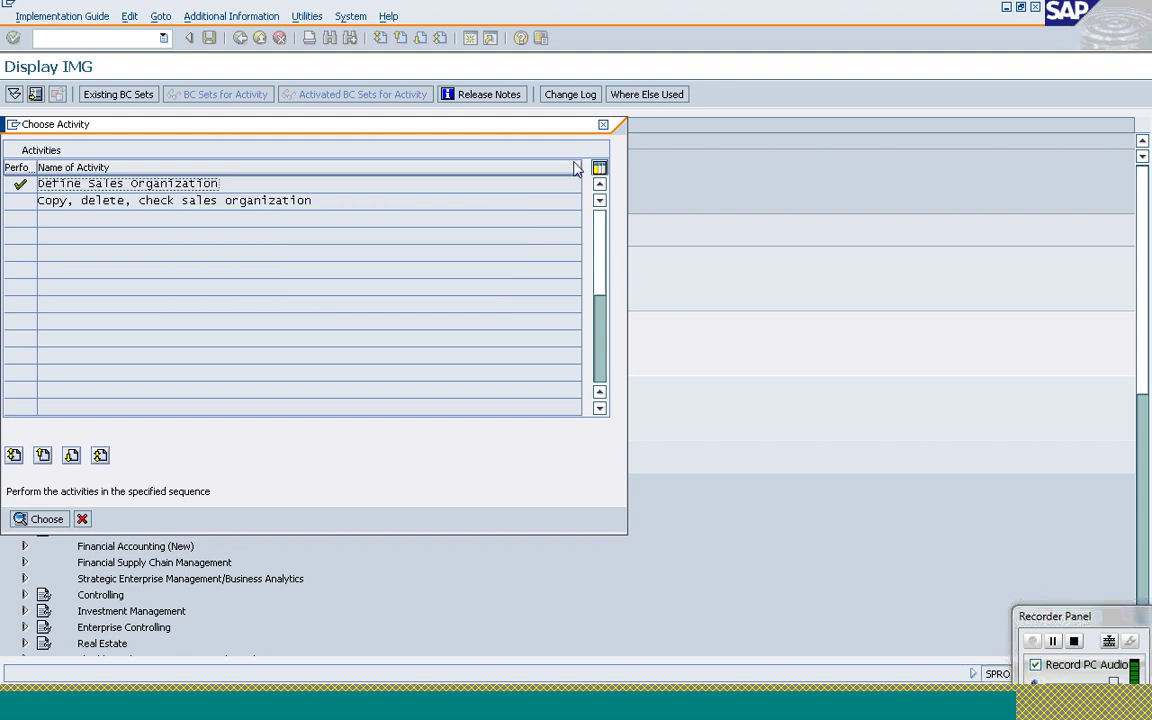
{"action": "left_click", "coordinate": [604, 125]}
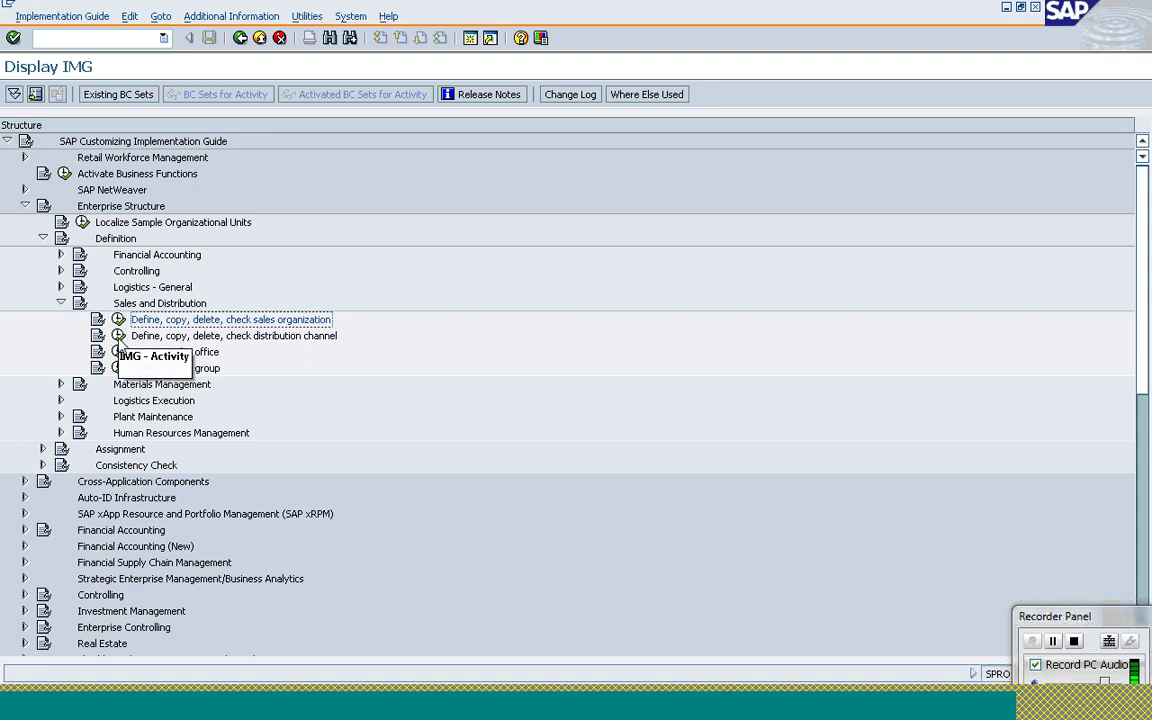
Open the Define distribution channel activity's overview of existing channels.
{"action": "left_click", "coordinate": [118, 338]}
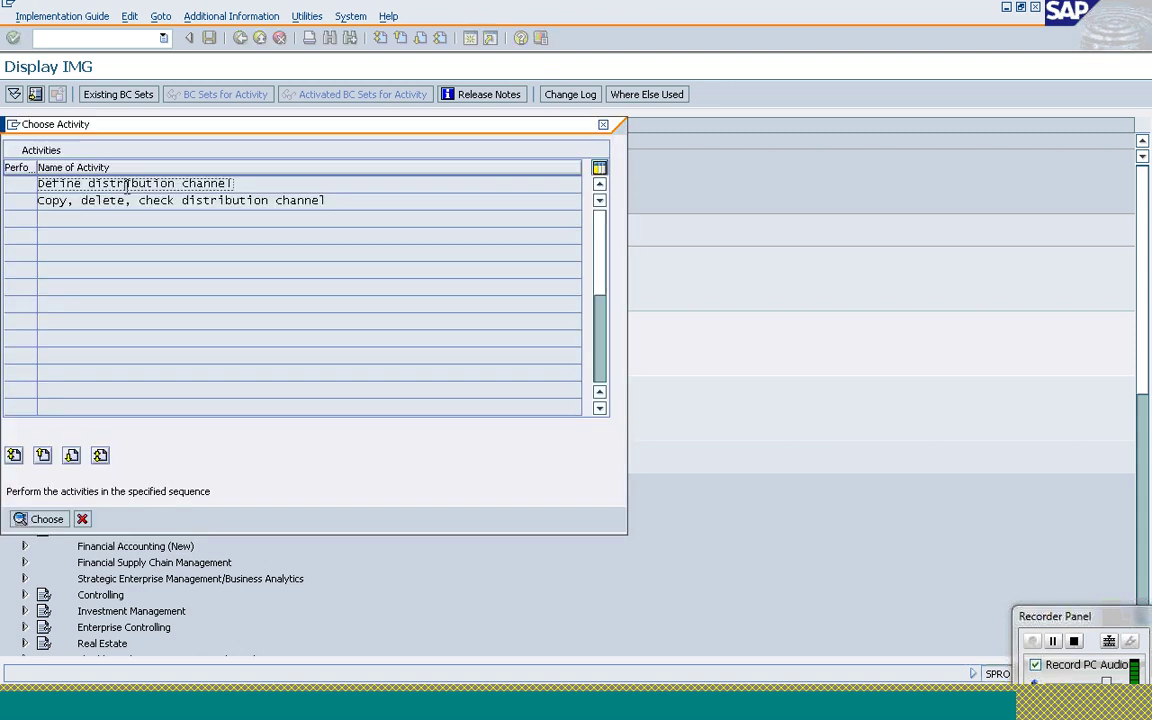
{"action": "double_click", "coordinate": [127, 183]}
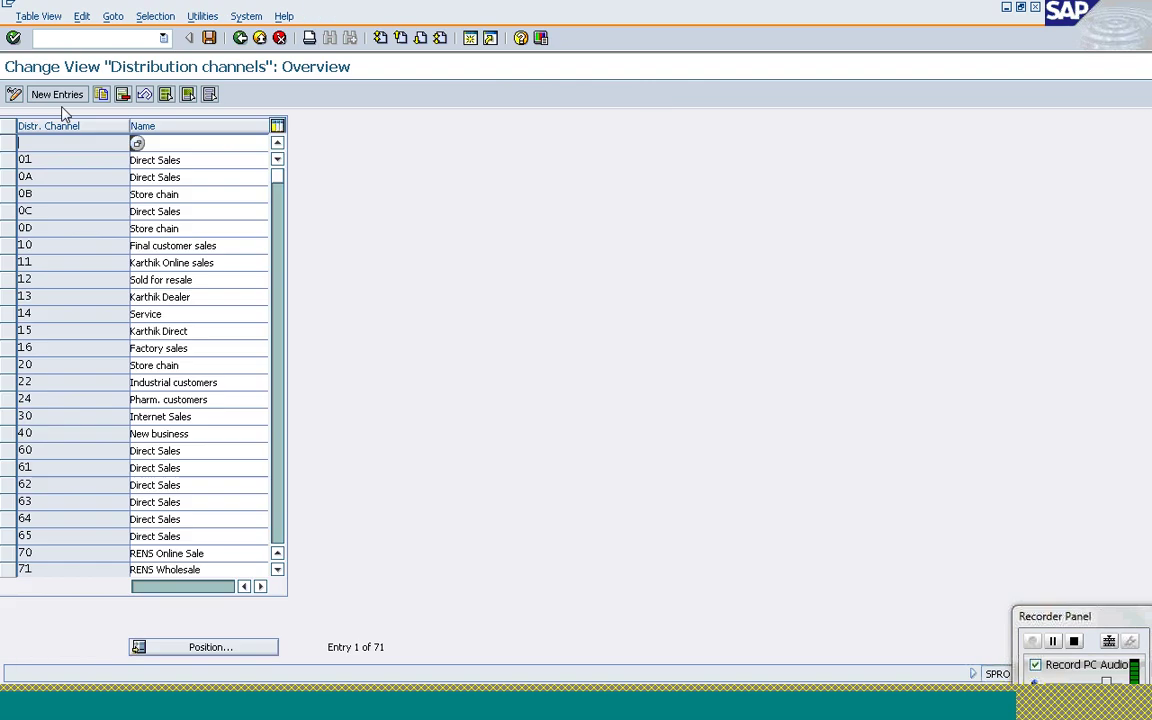
{"action": "left_click", "coordinate": [26, 211]}
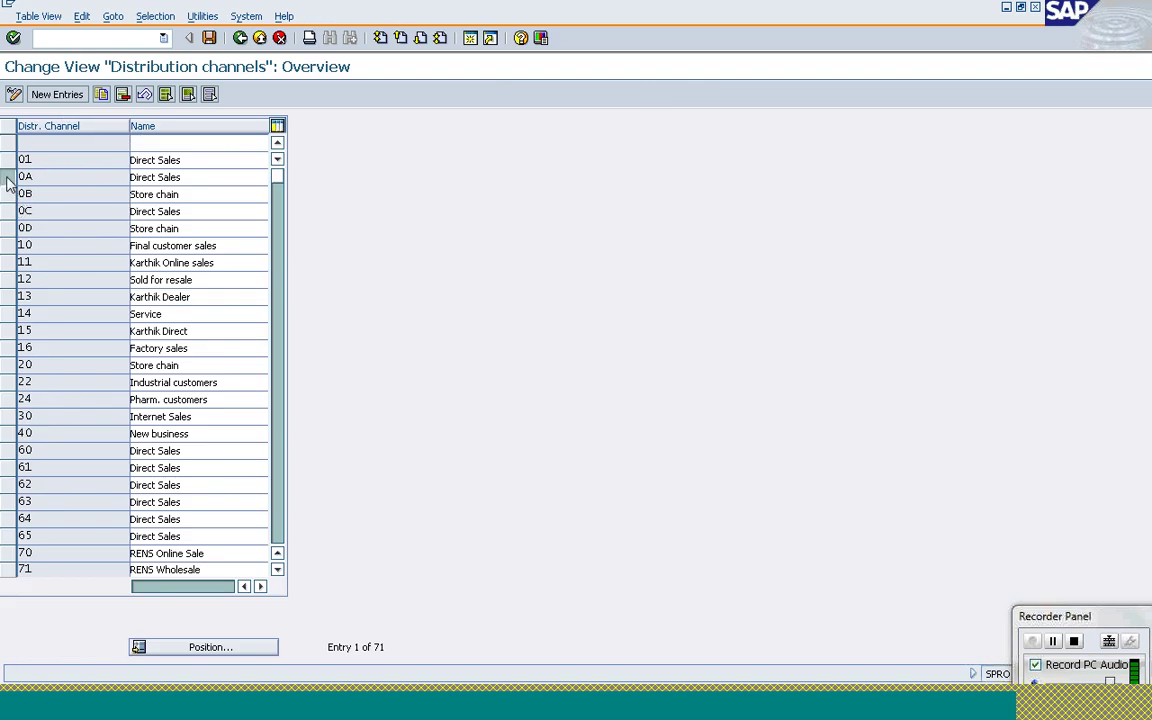
{"action": "left_click", "coordinate": [8, 180]}
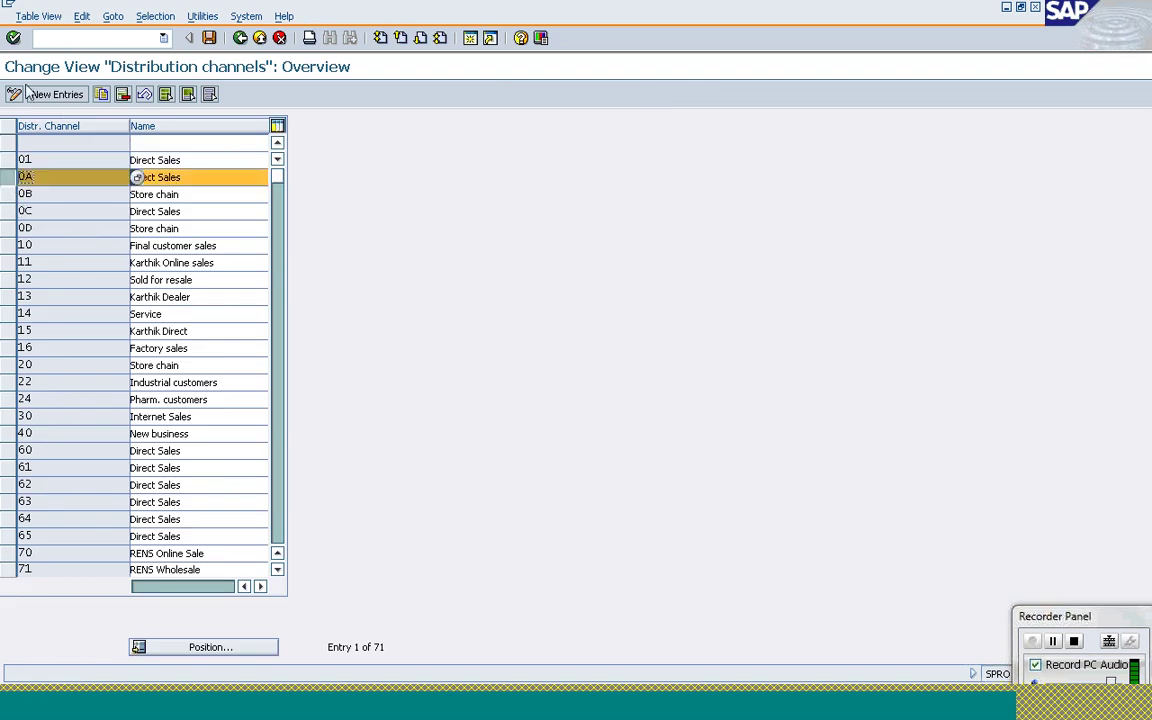
{"action": "left_click", "coordinate": [8, 180]}
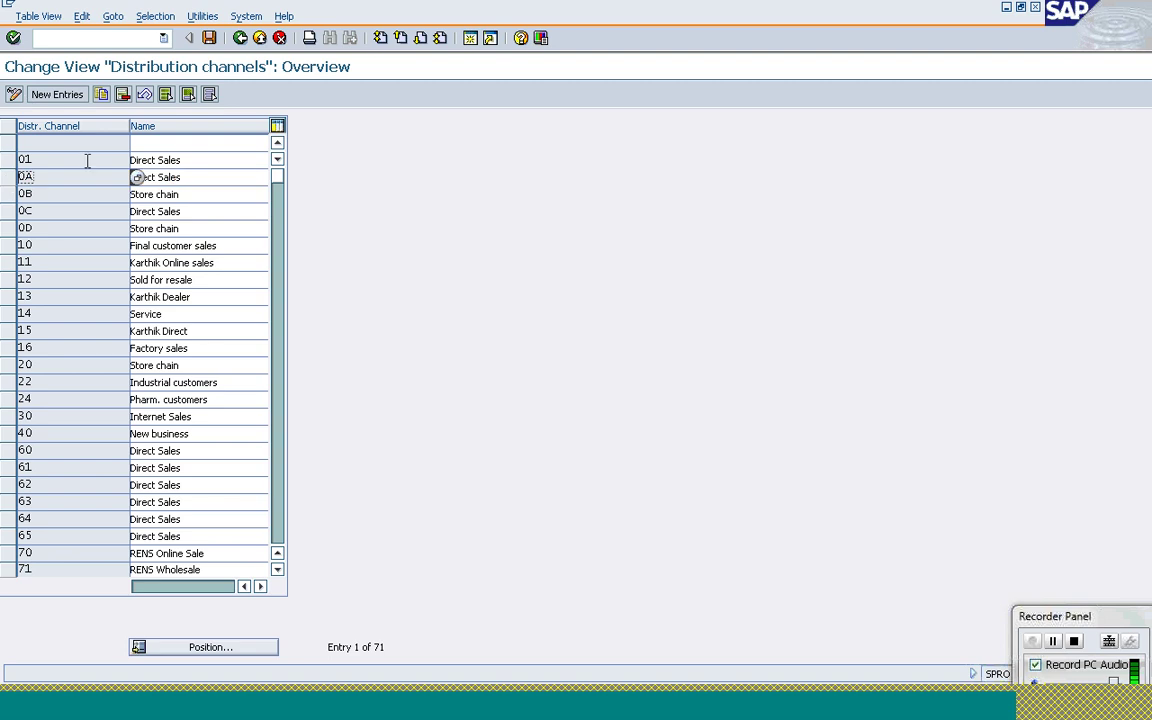
Add new distribution channel ZP with a name and return to the overview.
{"action": "left_click", "coordinate": [62, 97]}
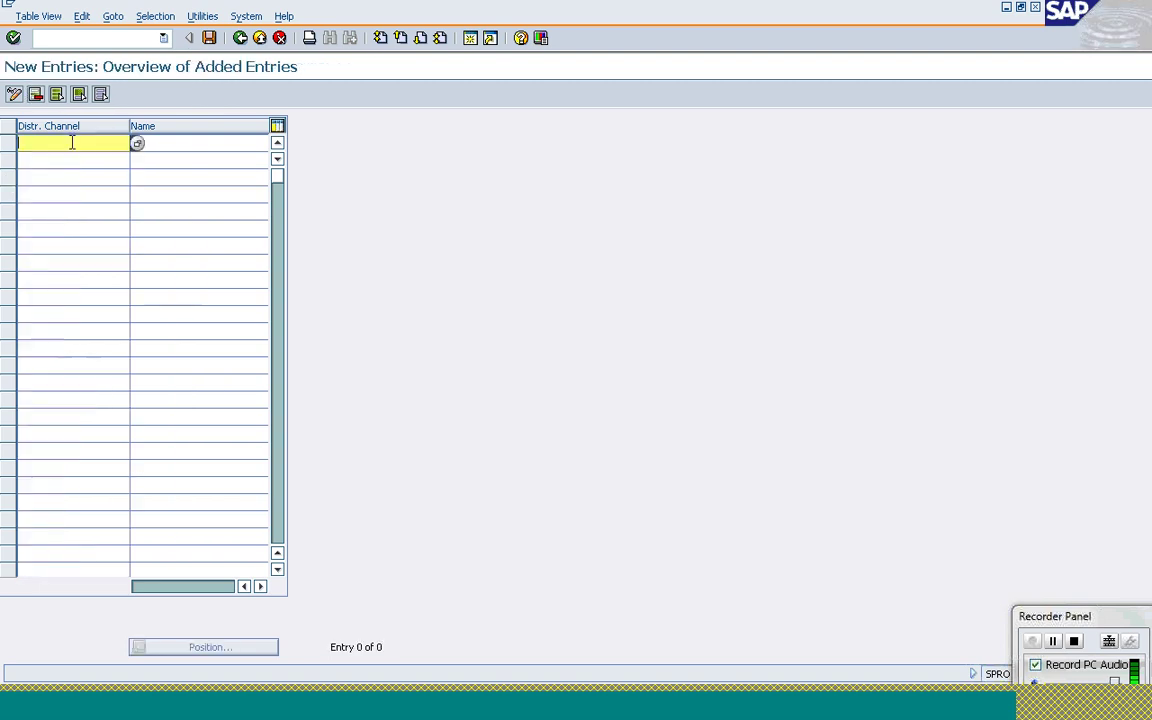
{"action": "type", "text": "Z"}
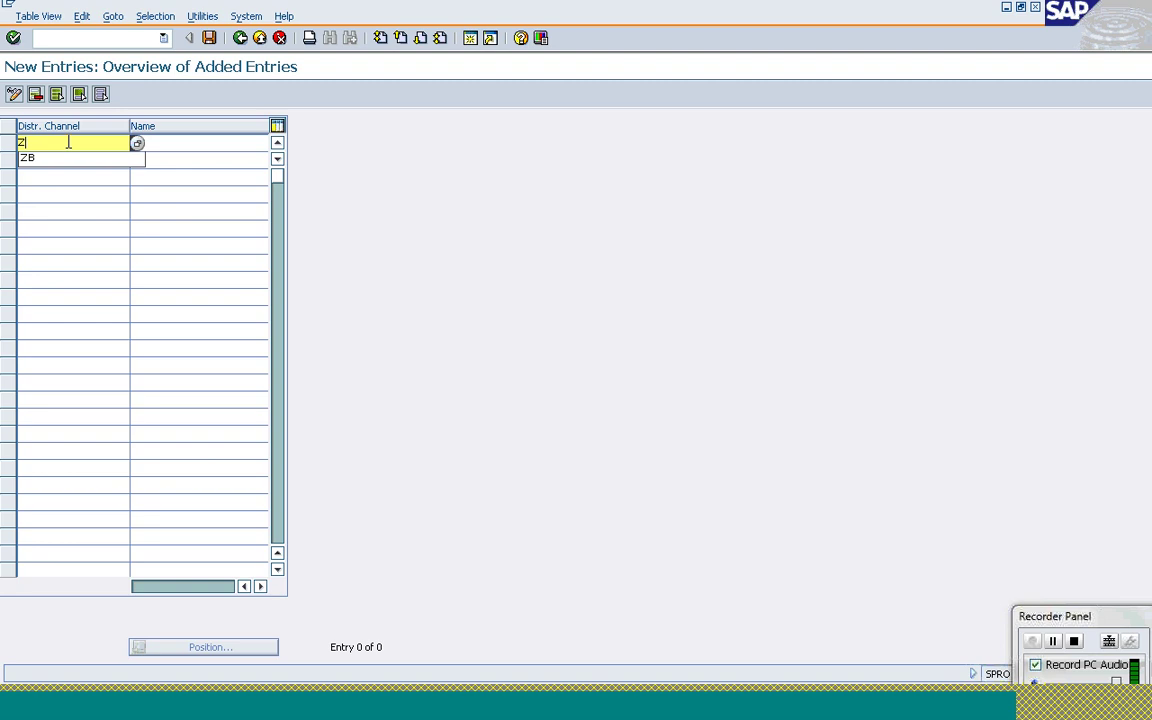
{"action": "type", "text": "P"}
{"action": "key", "text": "Tab"}
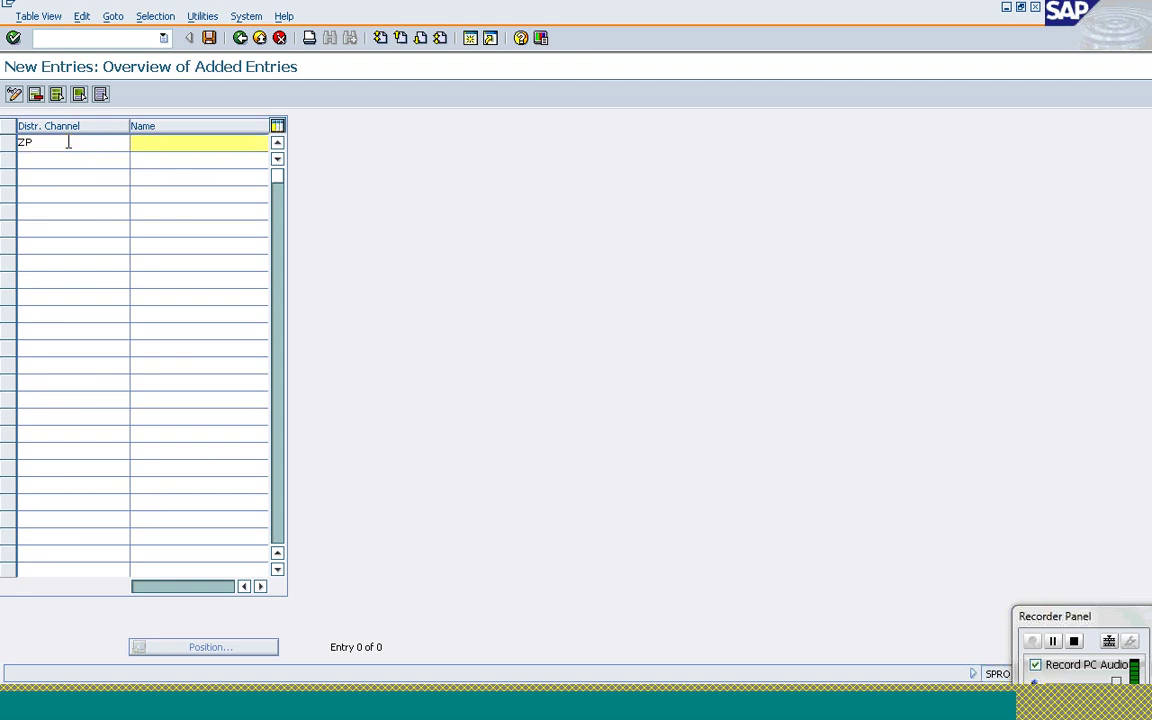
{"action": "key", "text": "Return"}
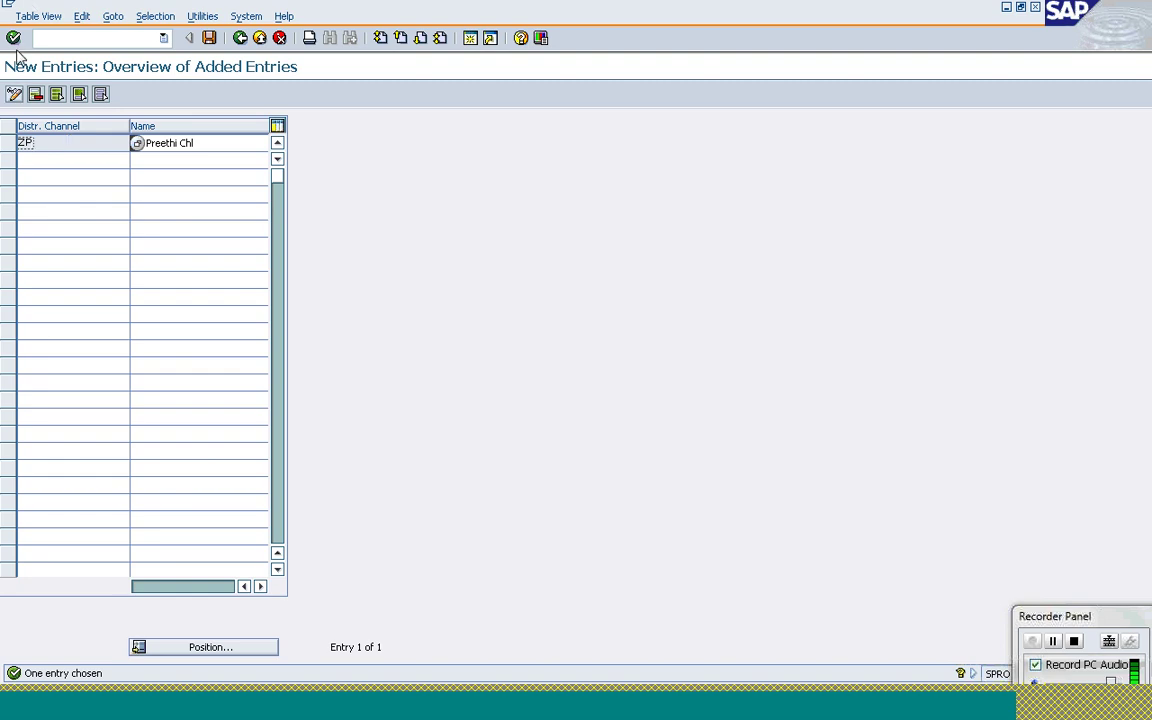
{"action": "left_click", "coordinate": [239, 40]}
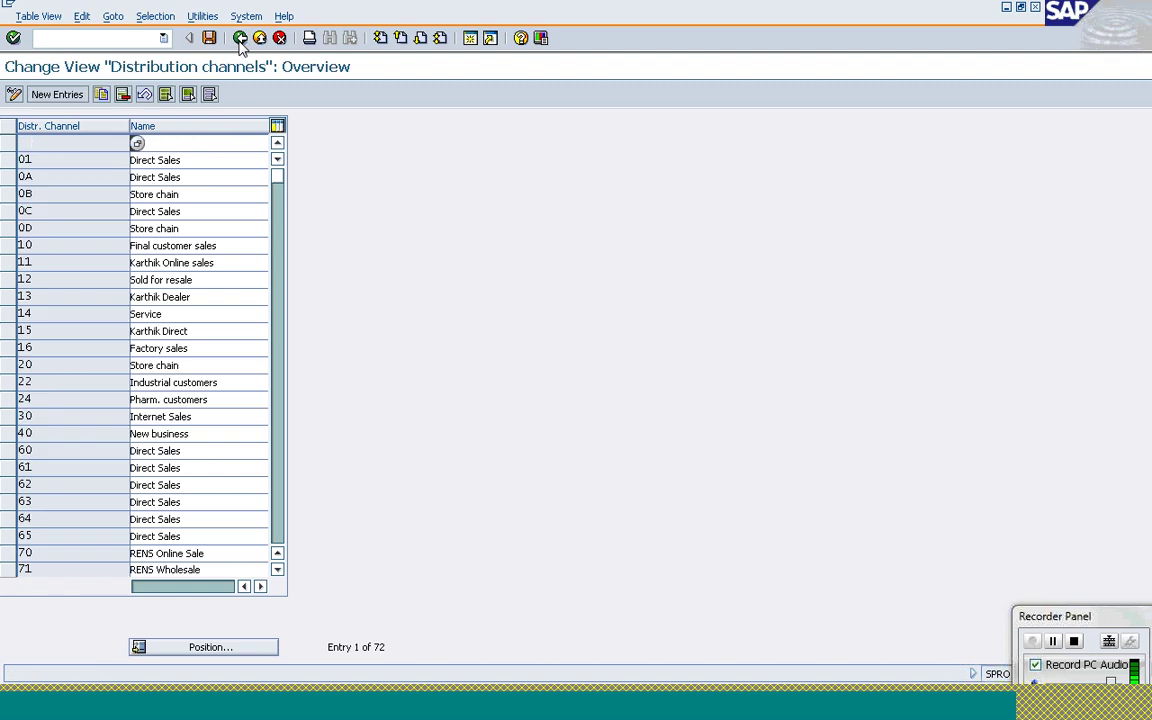
Leave distribution channel maintenance without saving and close the activity choice.
{"action": "left_click", "coordinate": [240, 40]}
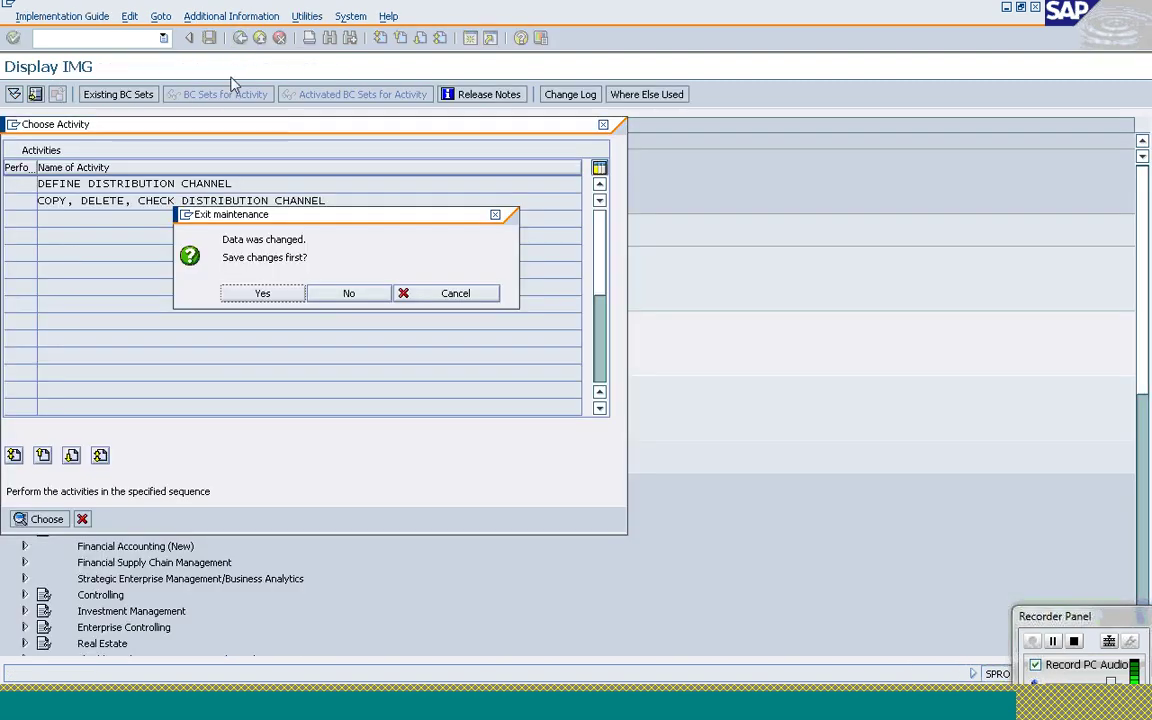
{"action": "left_click", "coordinate": [342, 294]}
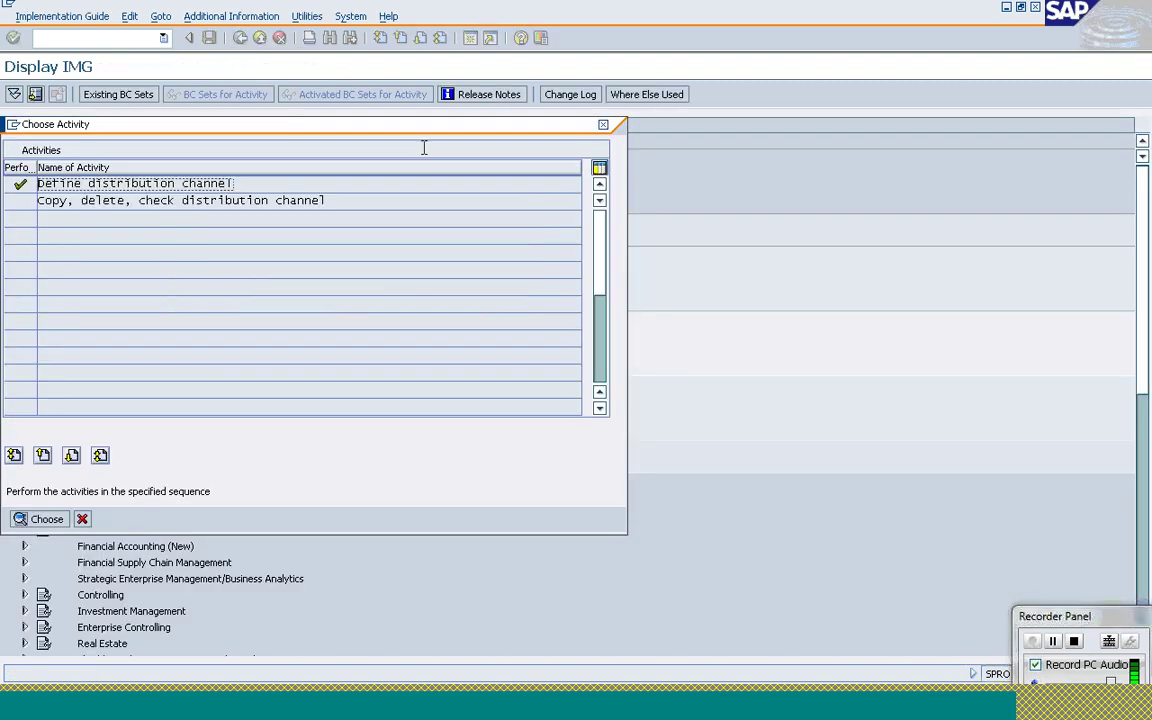
{"action": "left_click", "coordinate": [605, 127]}
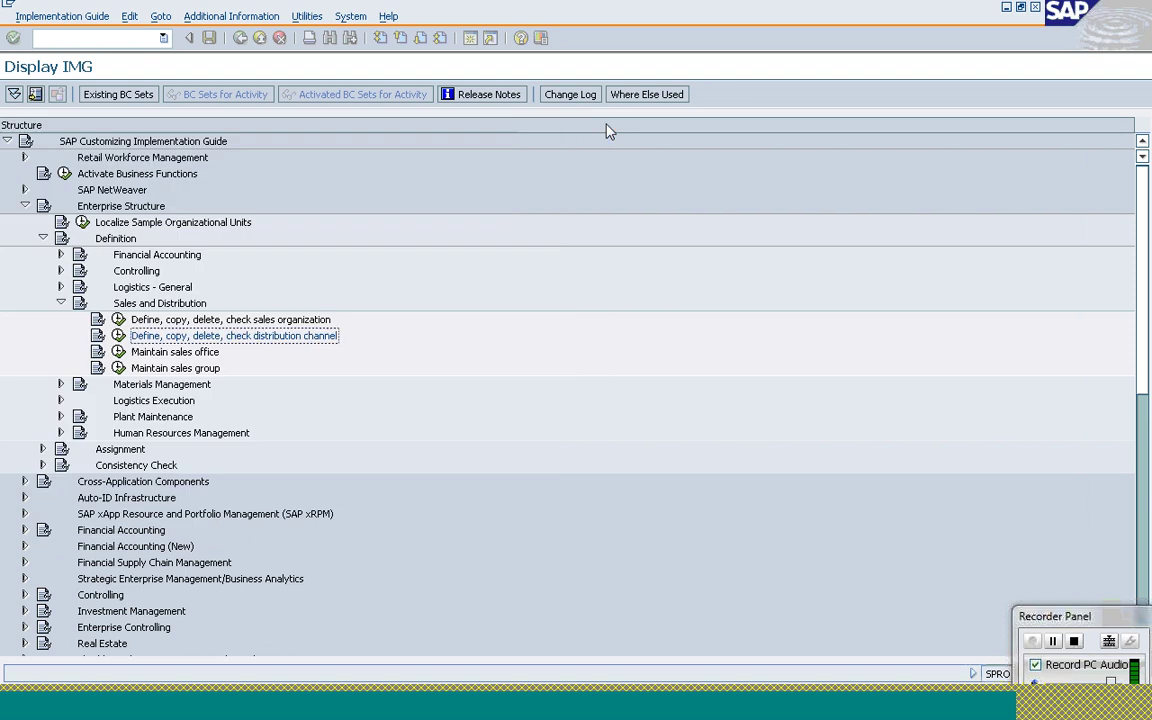
Expand Materials Management, start Maintain storage location, and cancel the plant prompt.
{"action": "left_click", "coordinate": [61, 304]}
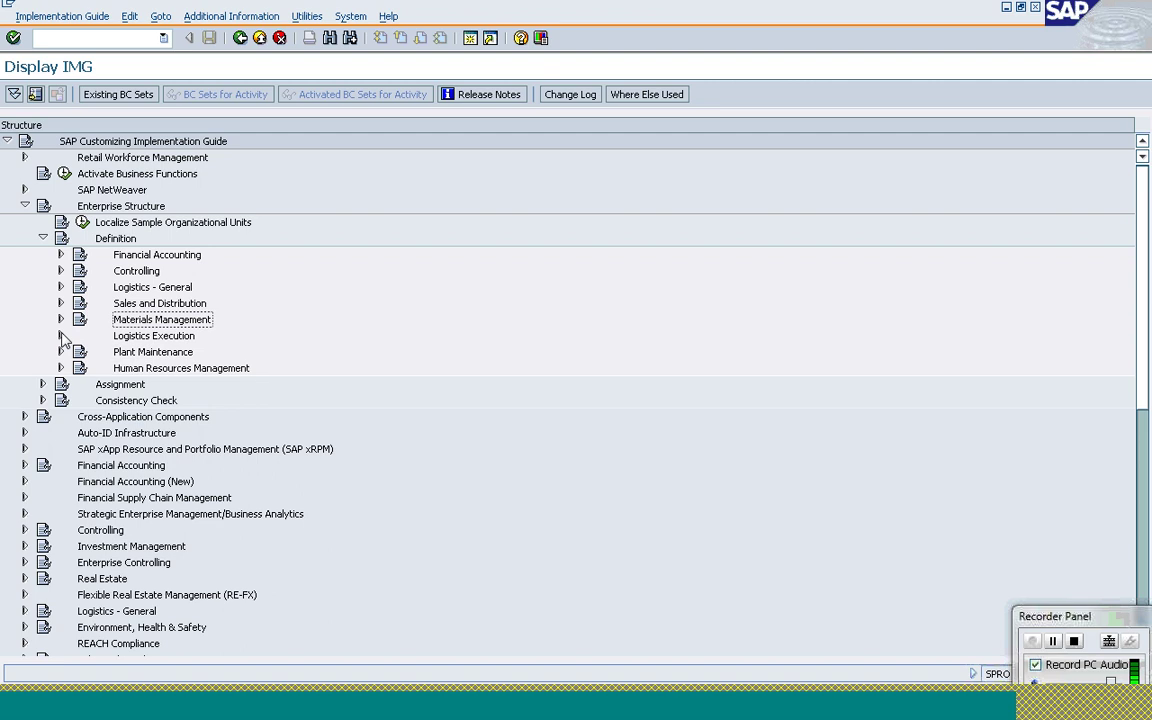
{"action": "left_click", "coordinate": [60, 320]}
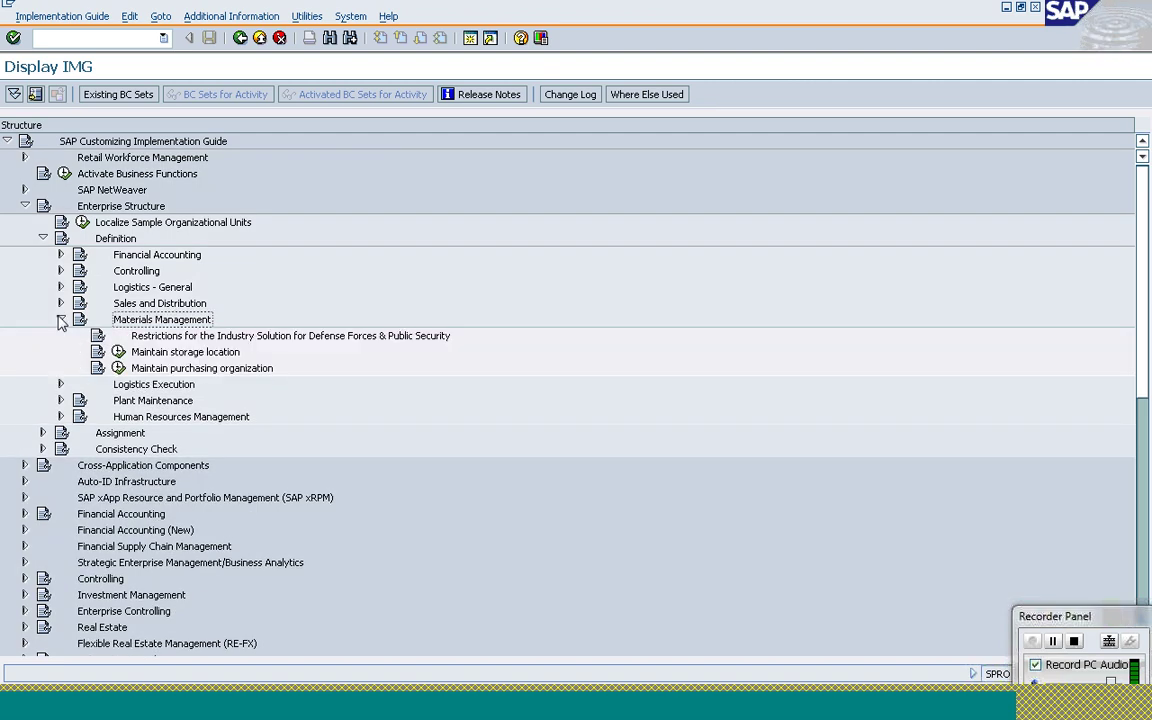
{"action": "left_click", "coordinate": [118, 352]}
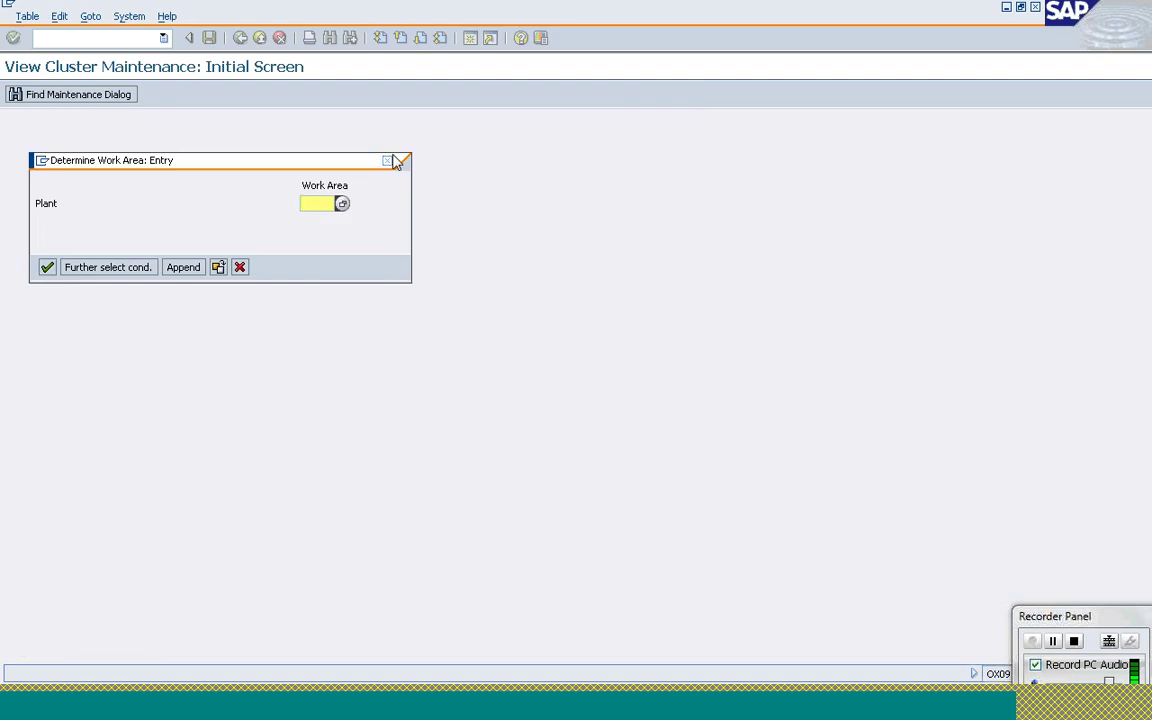
{"action": "left_click", "coordinate": [393, 165]}
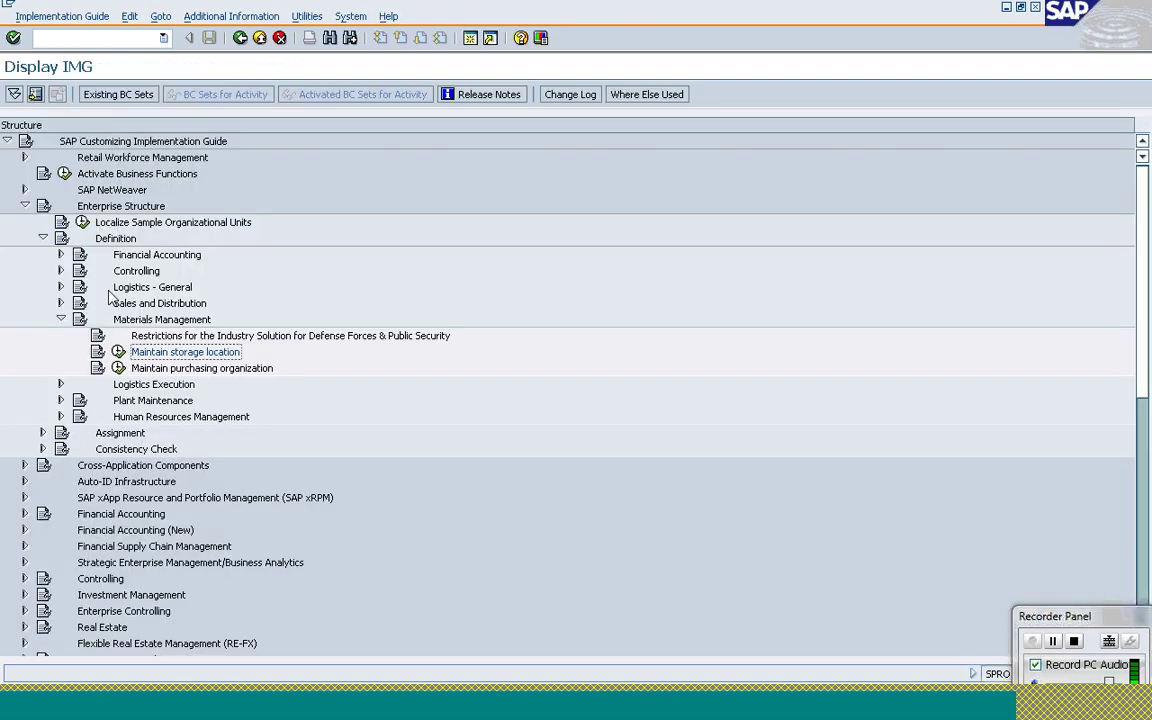
Collapse Materials Management, then expand and re-collapse Logistics Execution, Controlling and Financial Accounting in turn.
{"action": "left_click", "coordinate": [61, 319]}
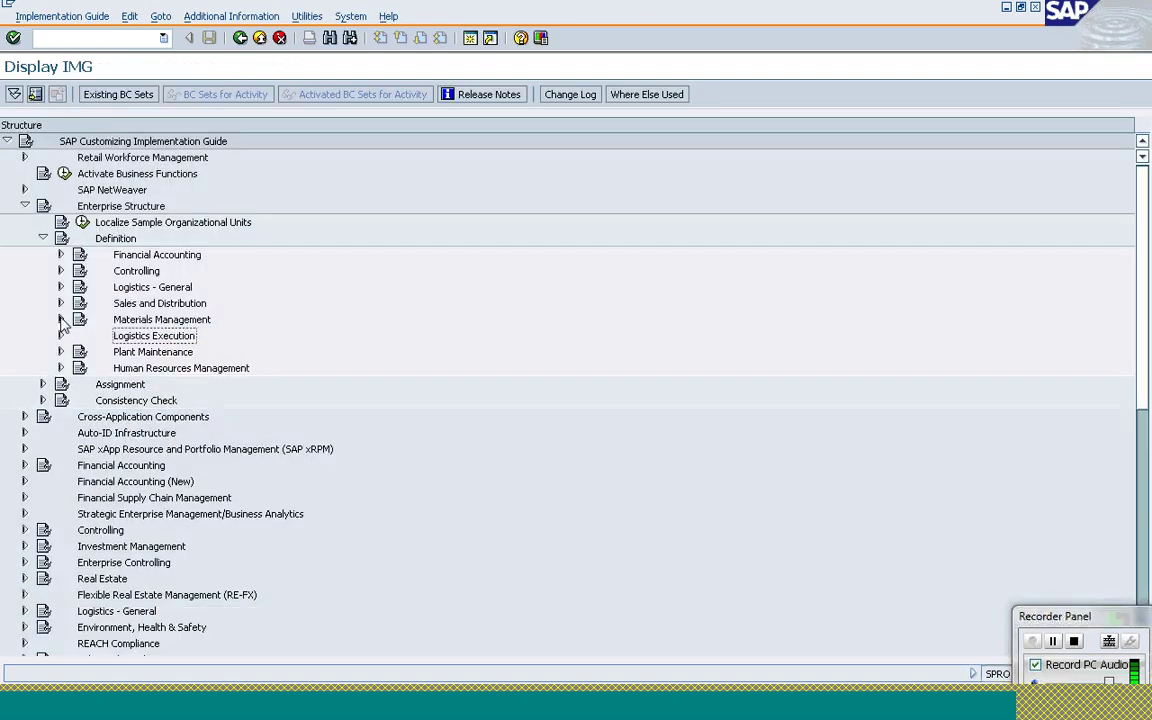
{"action": "left_click", "coordinate": [60, 337]}
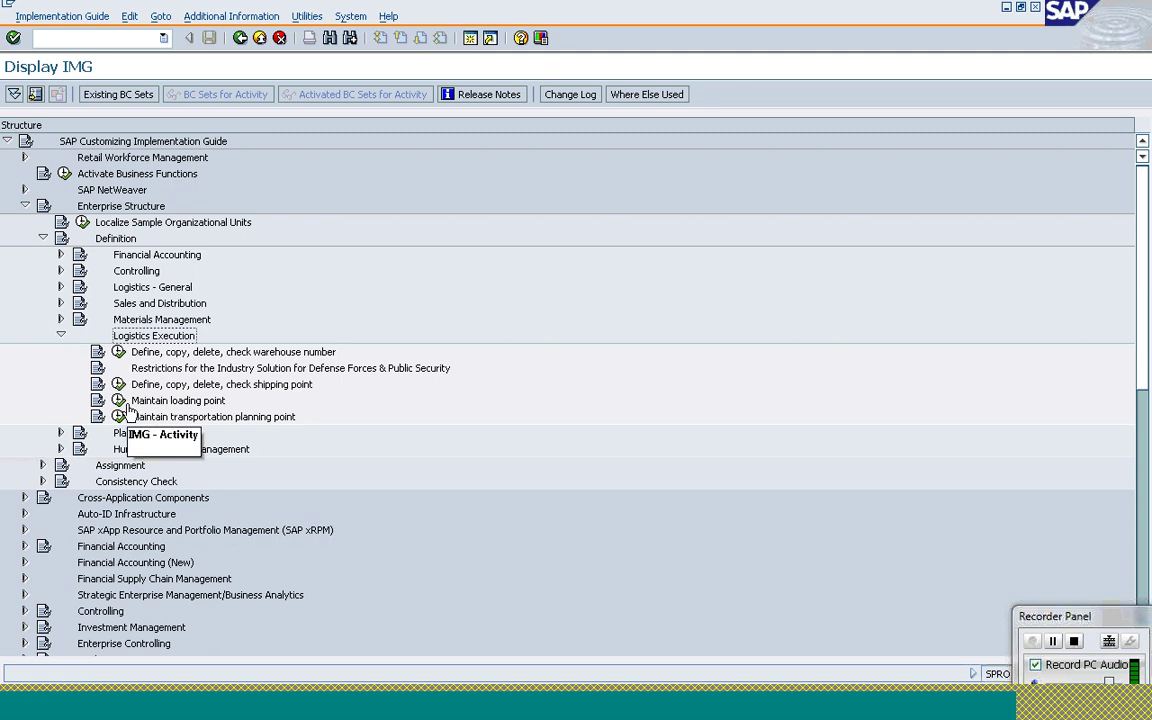
{"action": "left_click", "coordinate": [60, 336]}
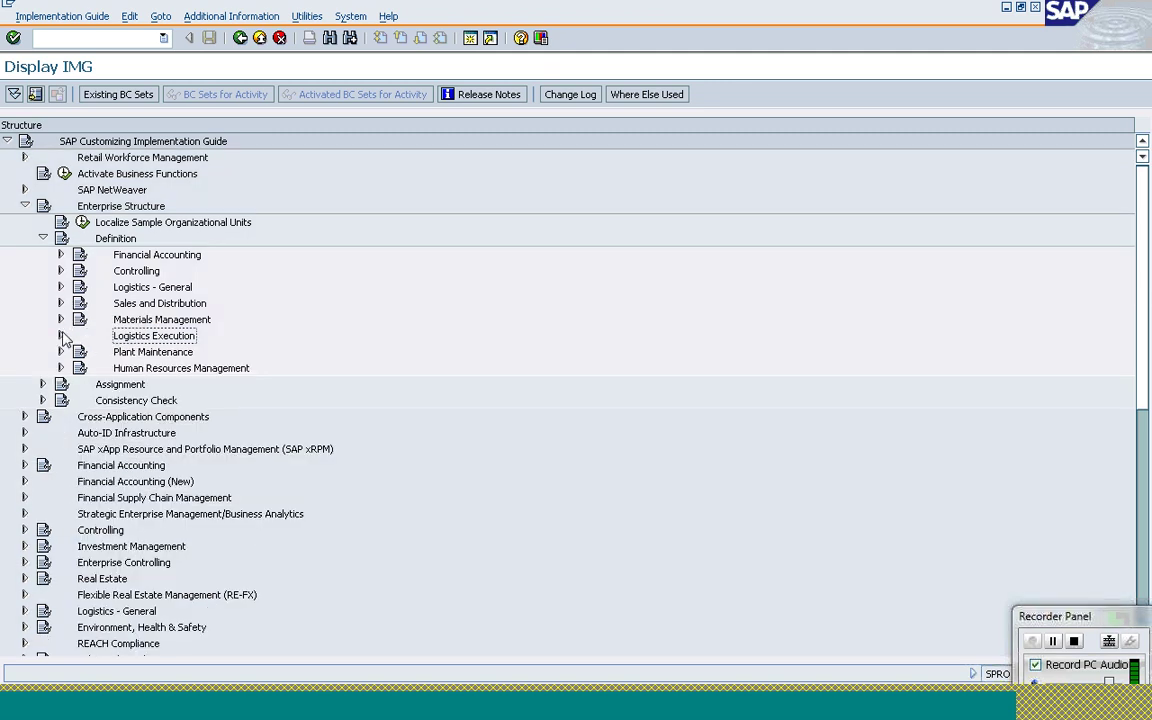
{"action": "left_click", "coordinate": [60, 272]}
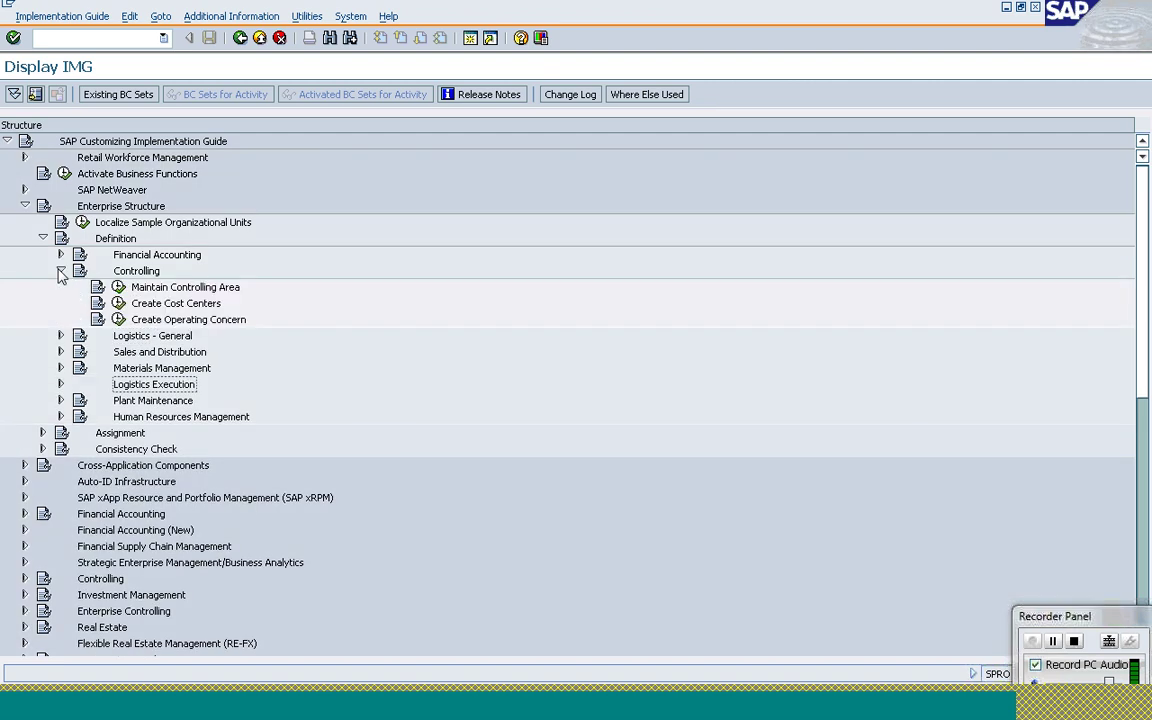
{"action": "left_click", "coordinate": [60, 272]}
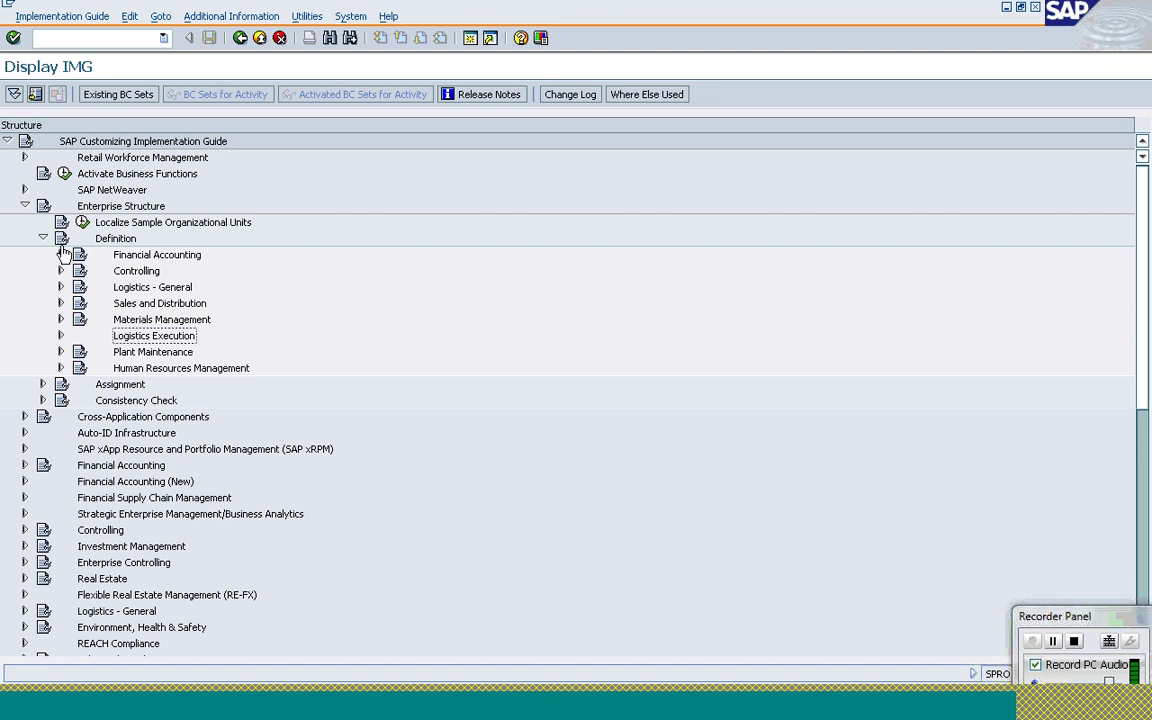
{"action": "left_click", "coordinate": [61, 255]}
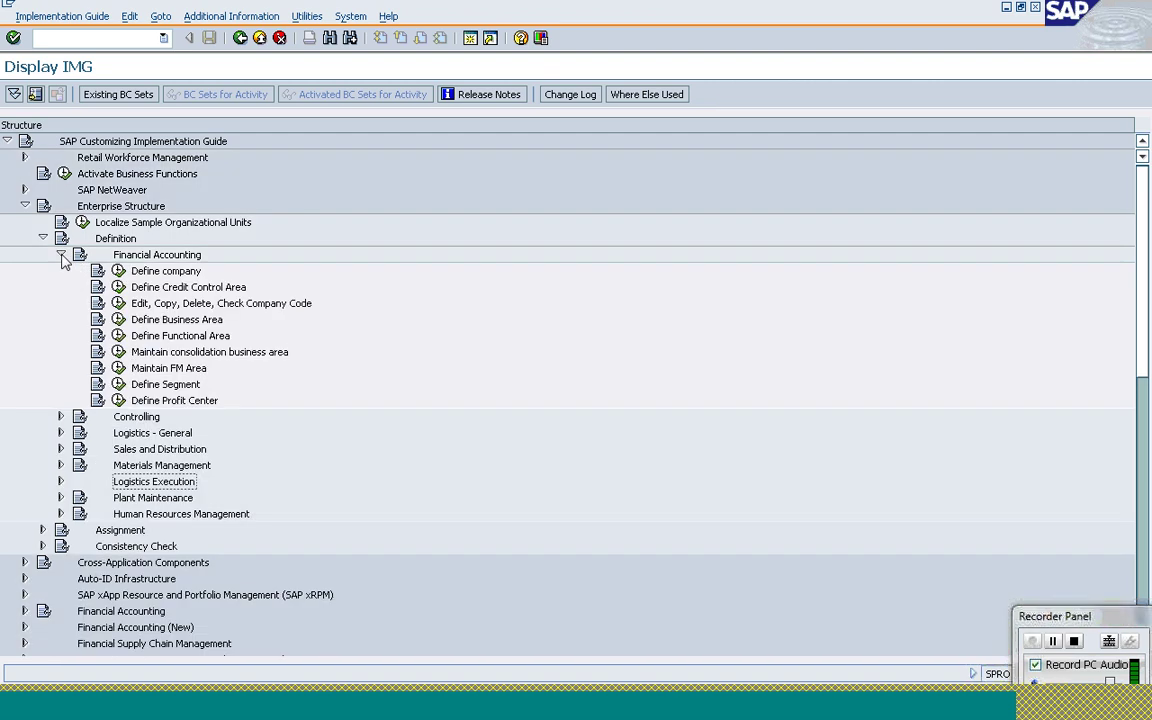
{"action": "left_click", "coordinate": [61, 255]}
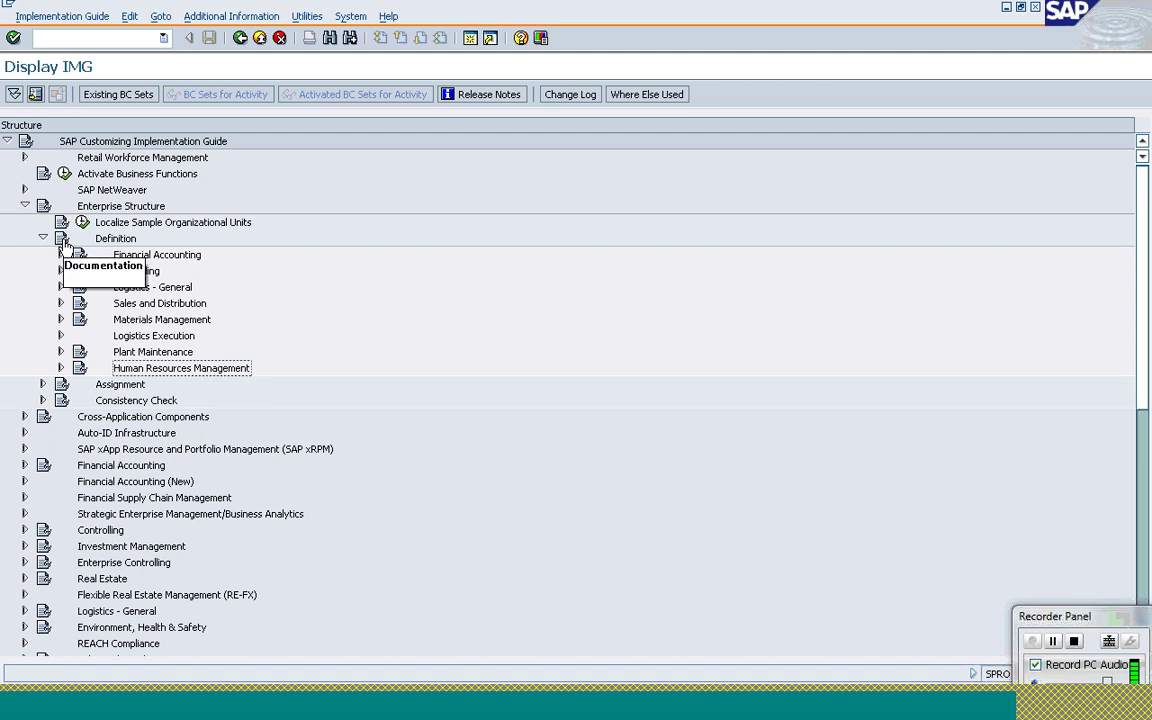
Read the Sales and Distribution documentation, dismissing the Definition 'document not found' notices, then expand Logistics Execution.
{"action": "left_click", "coordinate": [63, 242]}
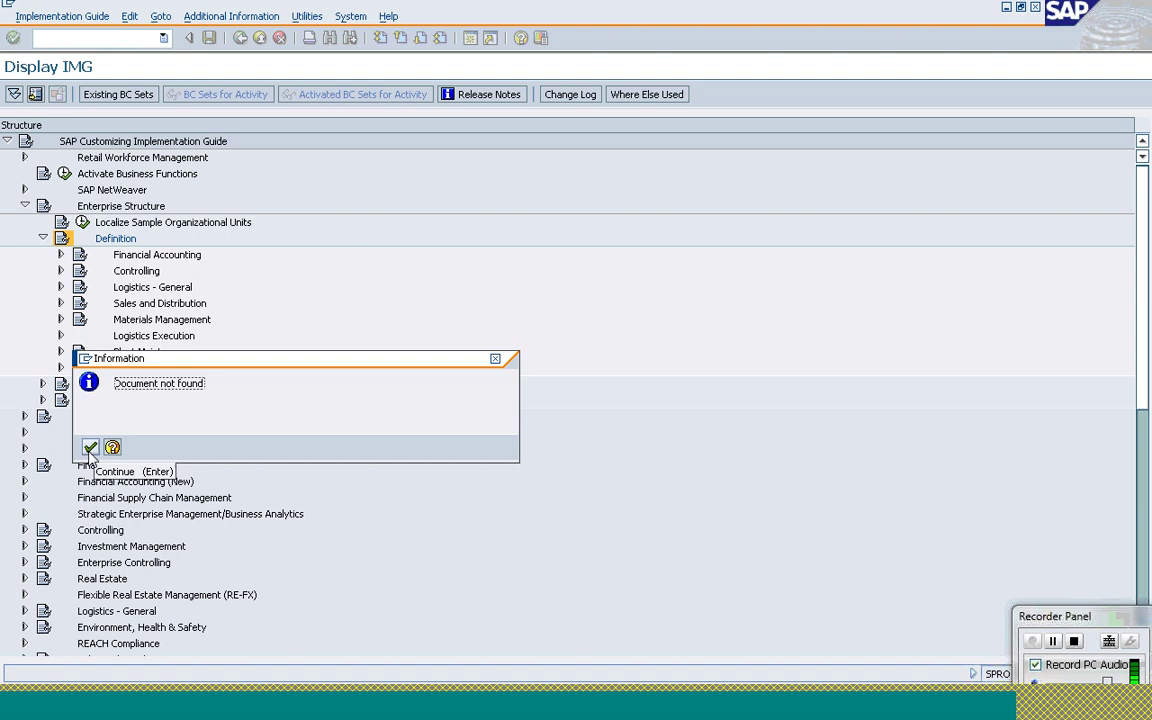
{"action": "left_click", "coordinate": [90, 447]}
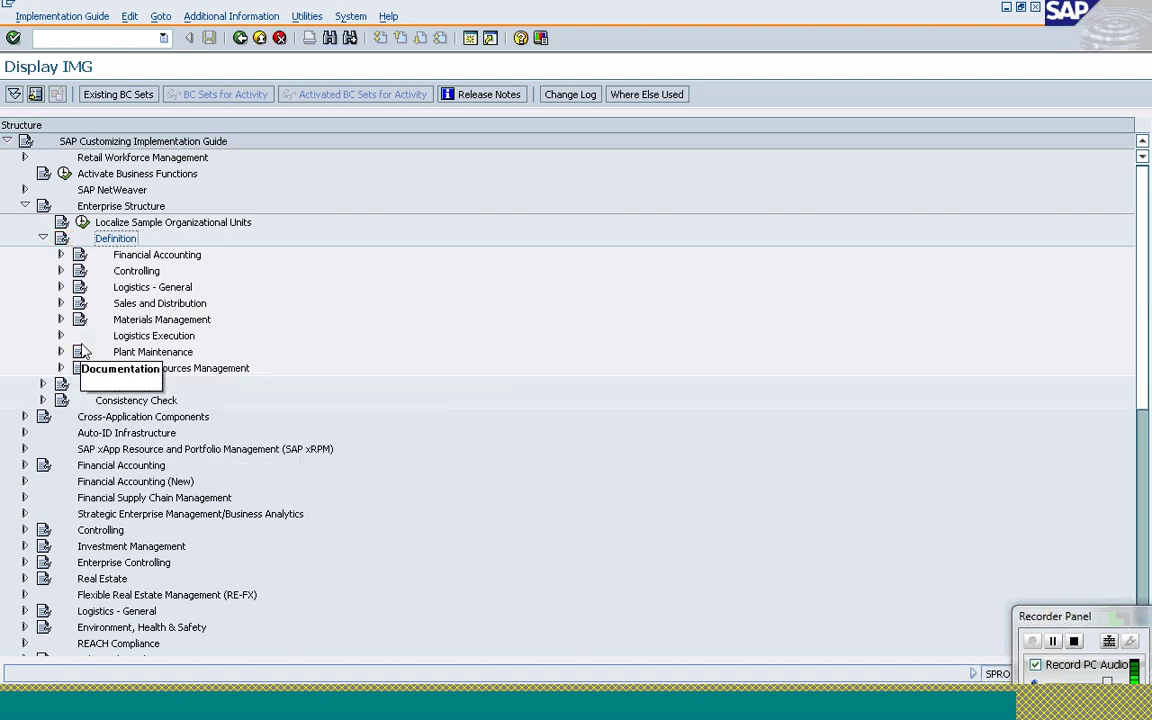
{"action": "left_click", "coordinate": [80, 304]}
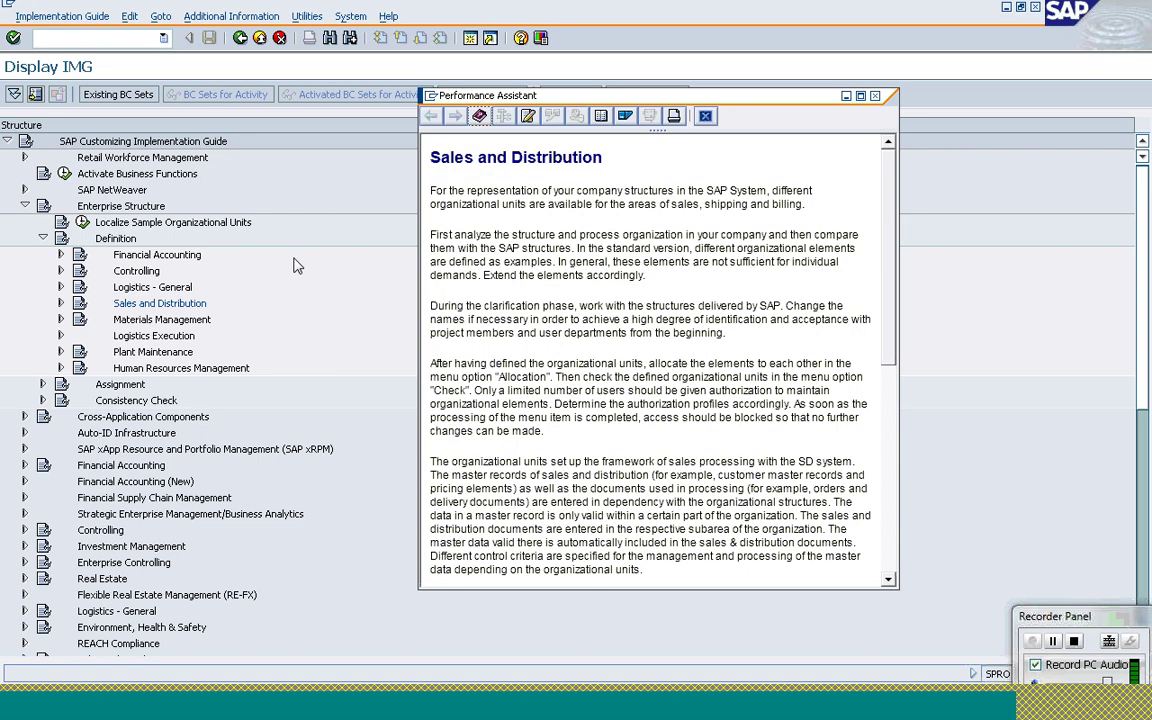
{"action": "left_click", "coordinate": [705, 117]}
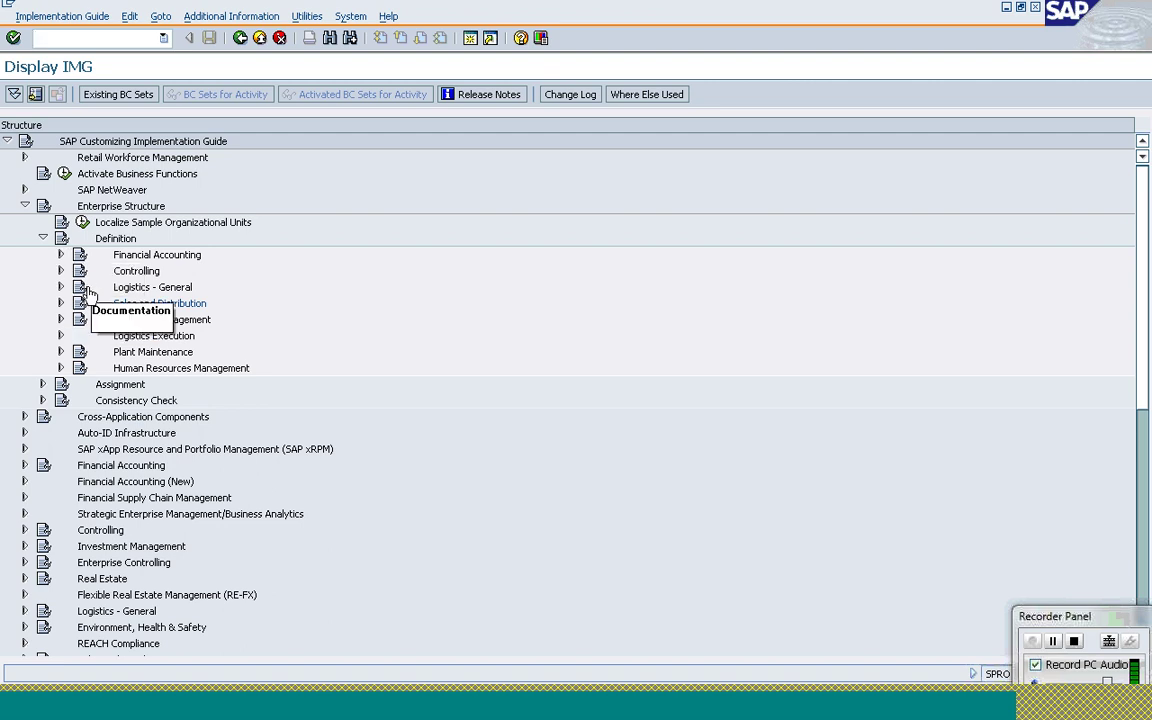
{"action": "left_click", "coordinate": [62, 240]}
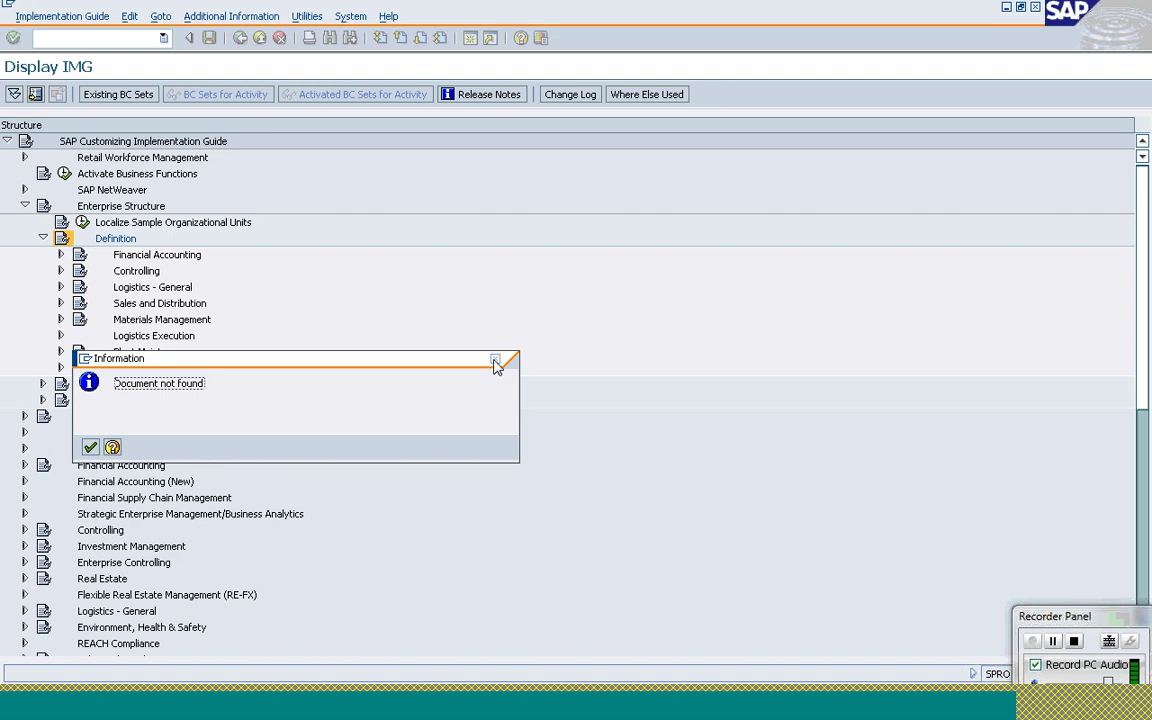
{"action": "left_click", "coordinate": [495, 361]}
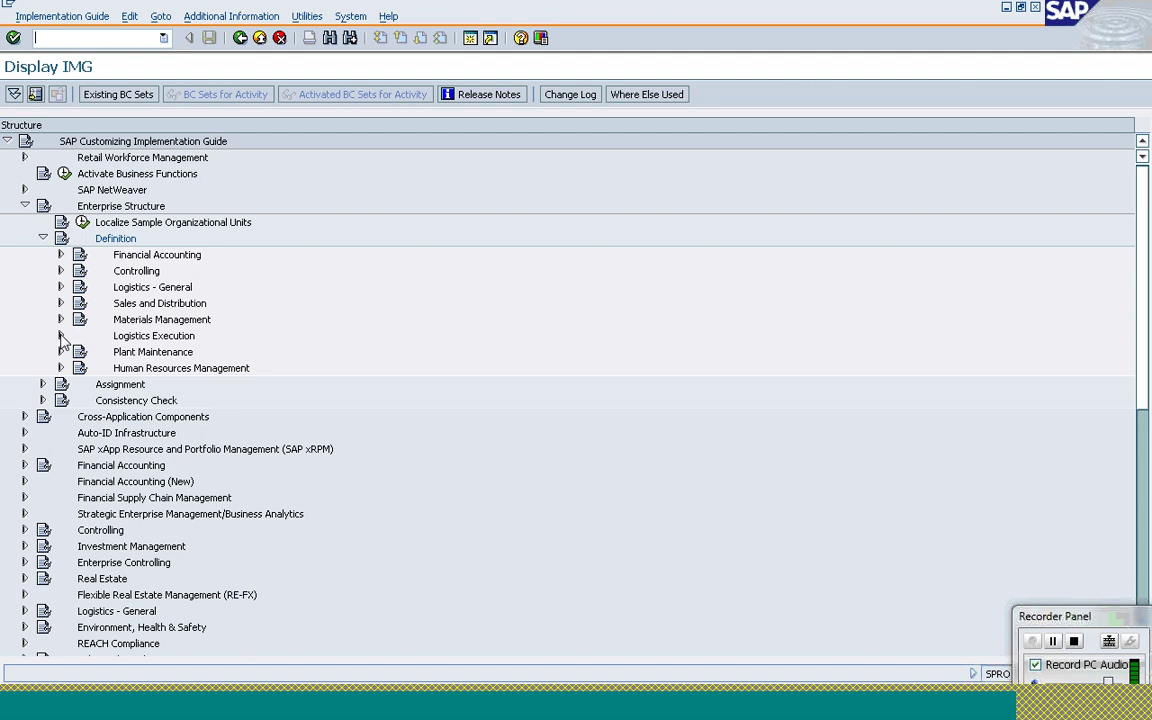
{"action": "left_click", "coordinate": [60, 336]}
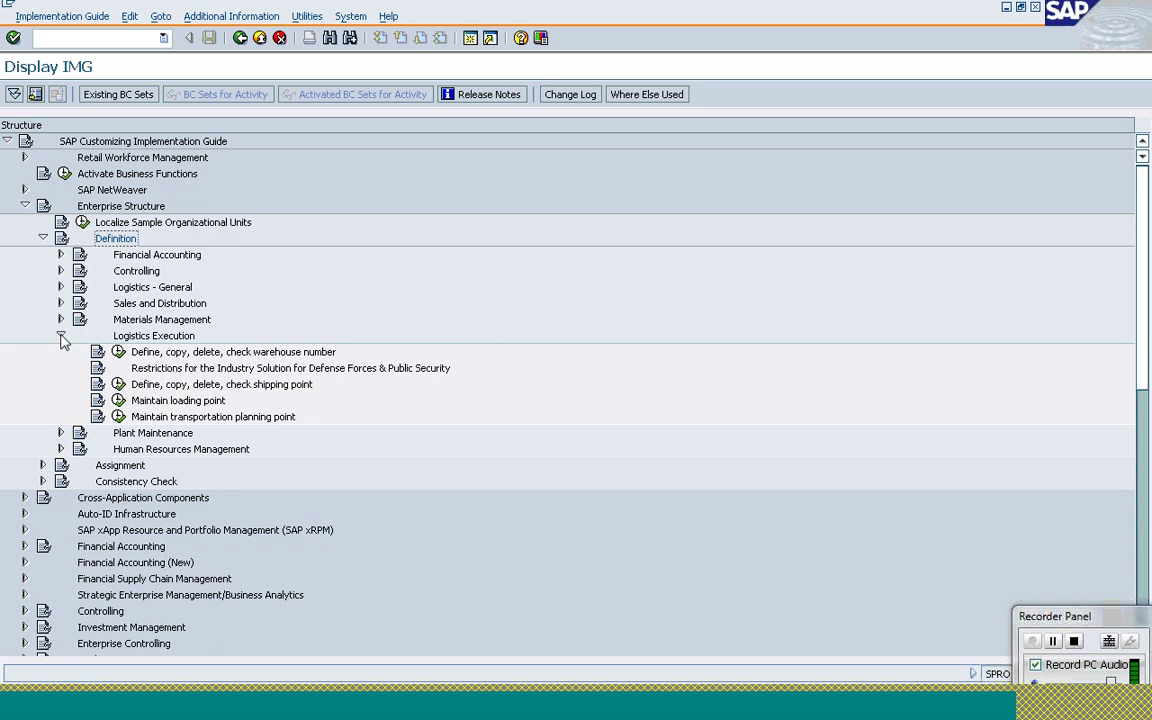
Collapse Logistics Execution, briefly expand Sales and Distribution, then expand Definition's Logistics - General branch.
{"action": "left_click", "coordinate": [60, 336]}
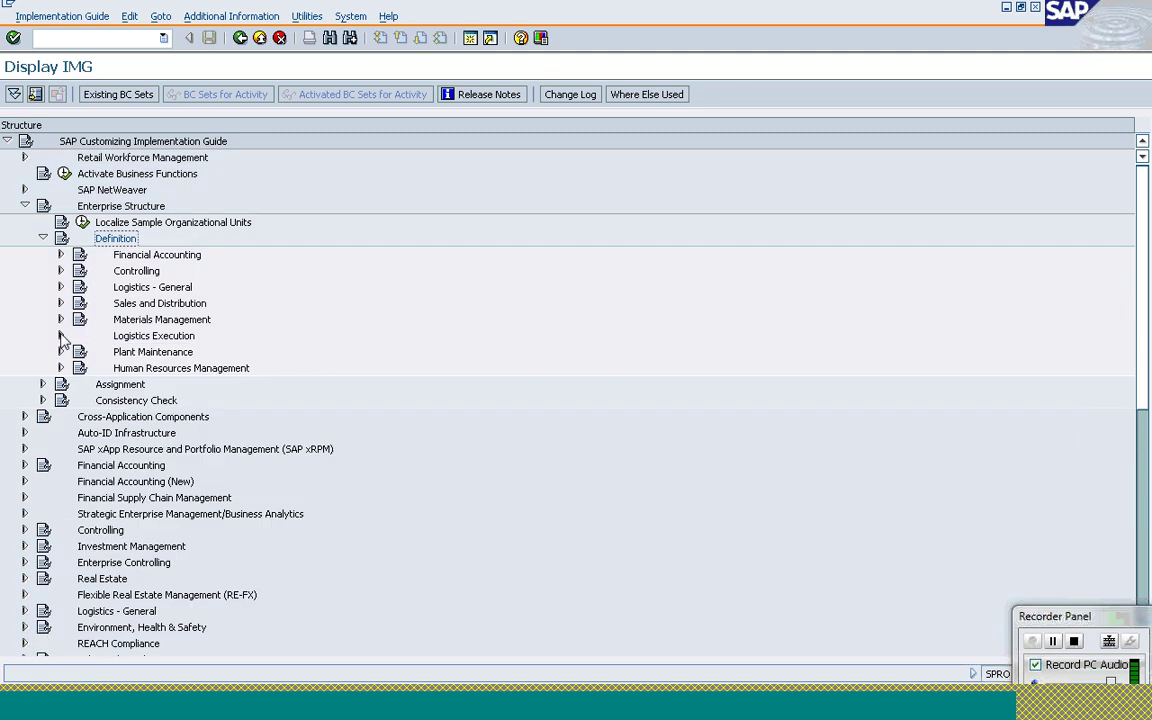
{"action": "left_click", "coordinate": [60, 303]}
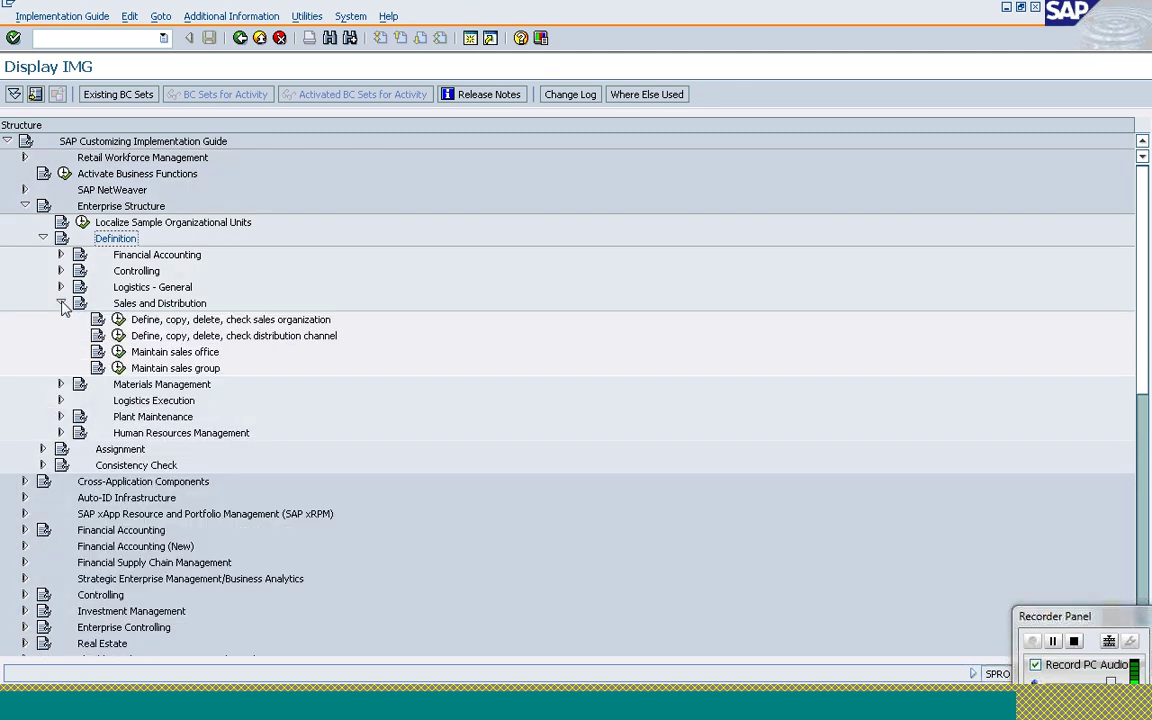
{"action": "left_click", "coordinate": [60, 303]}
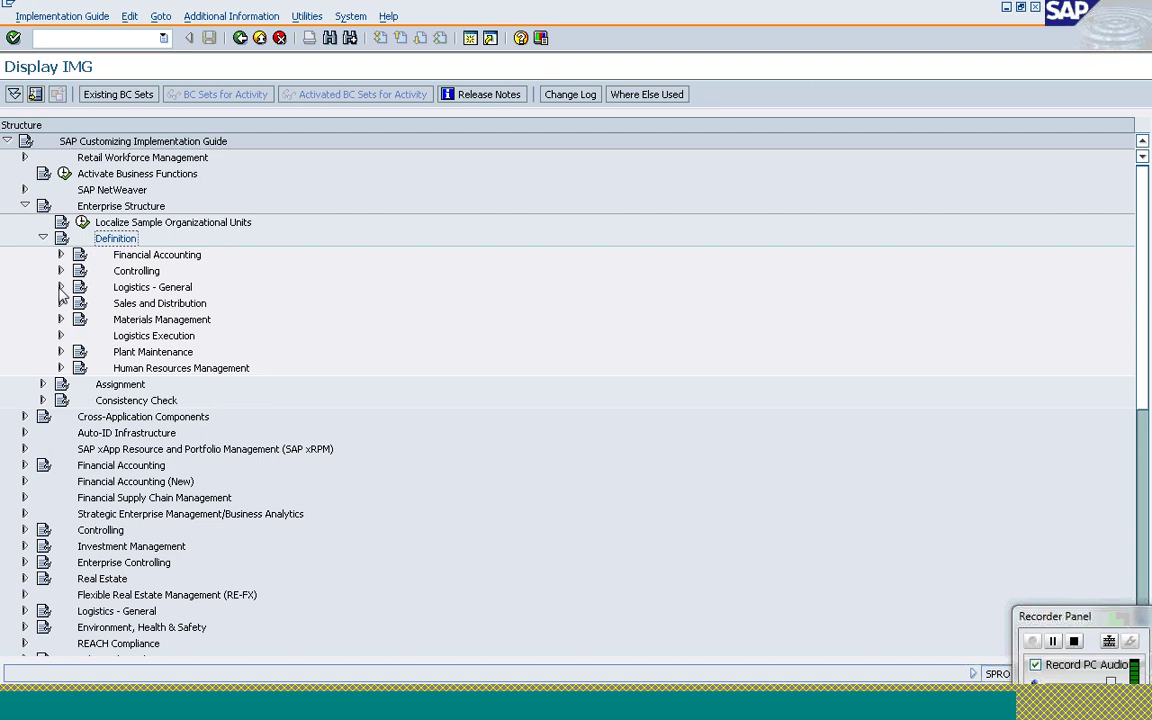
{"action": "left_click", "coordinate": [60, 287]}
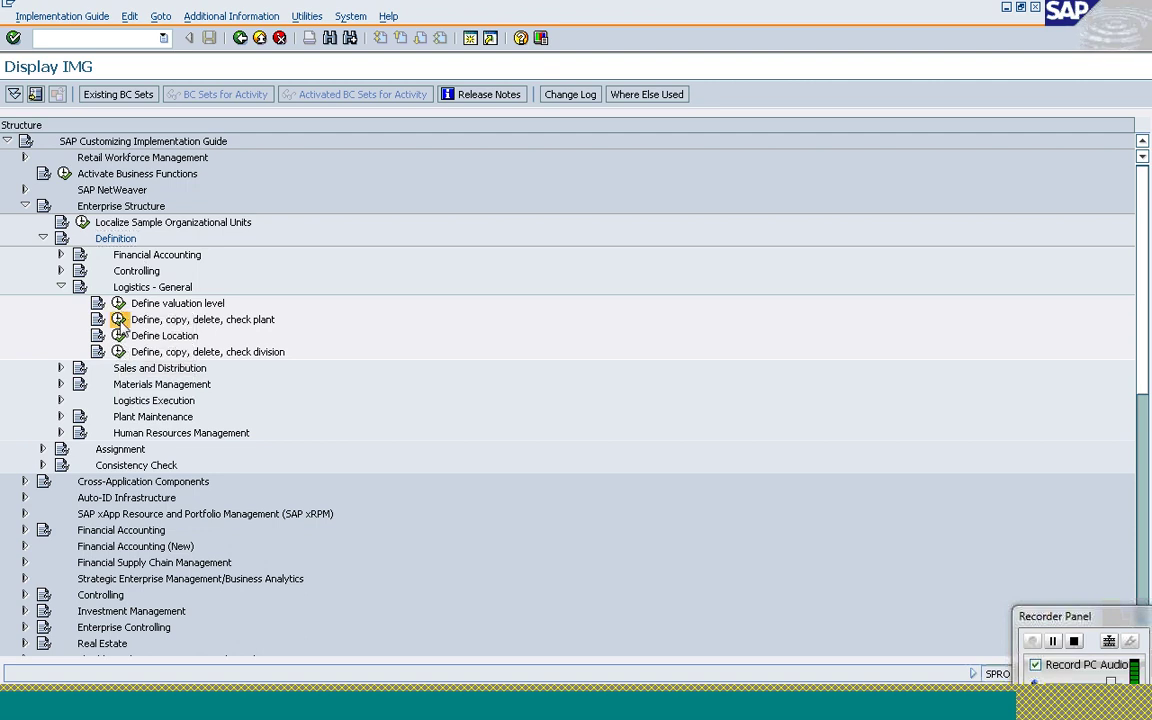
Open Define Plant, view plant 1000 Werk Hamburg's details, then go back to the plant activity list.
{"action": "left_click", "coordinate": [119, 319]}
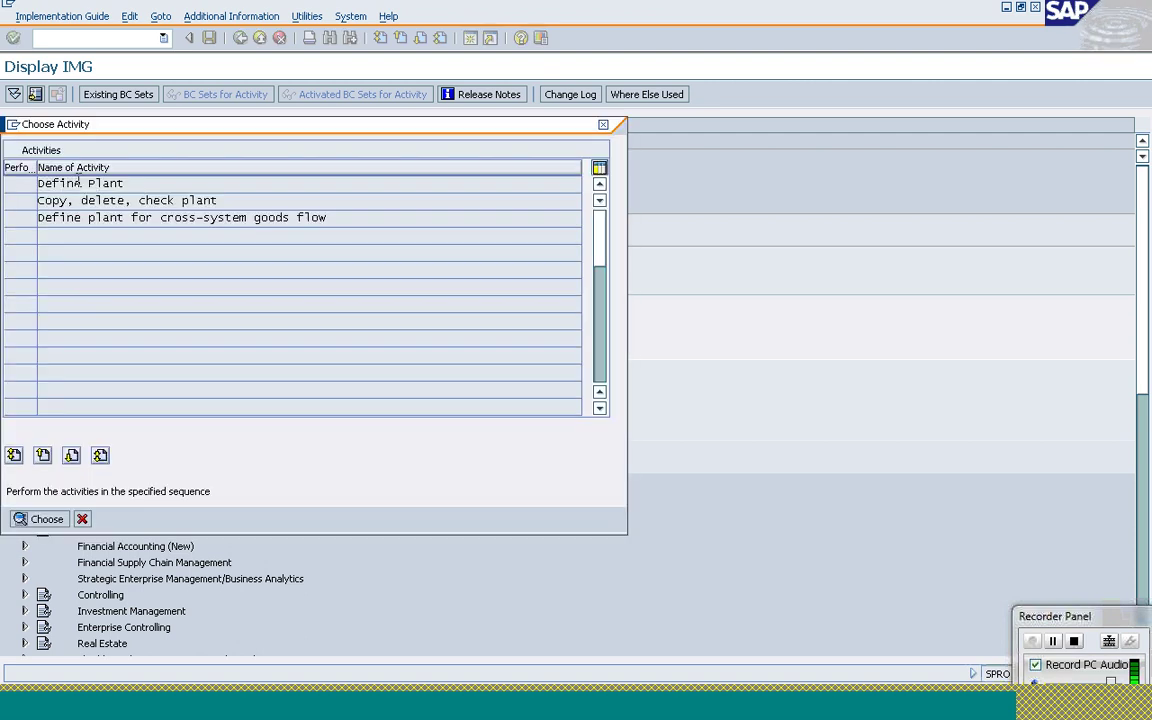
{"action": "double_click", "coordinate": [44, 183]}
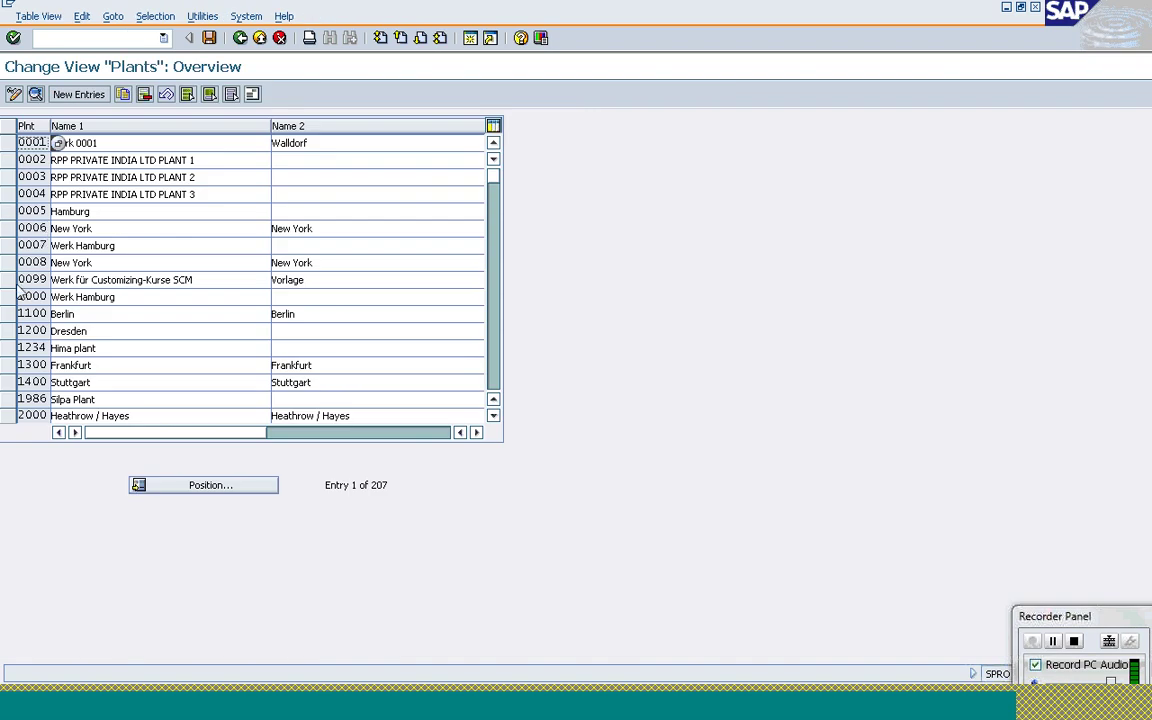
{"action": "left_click", "coordinate": [7, 297]}
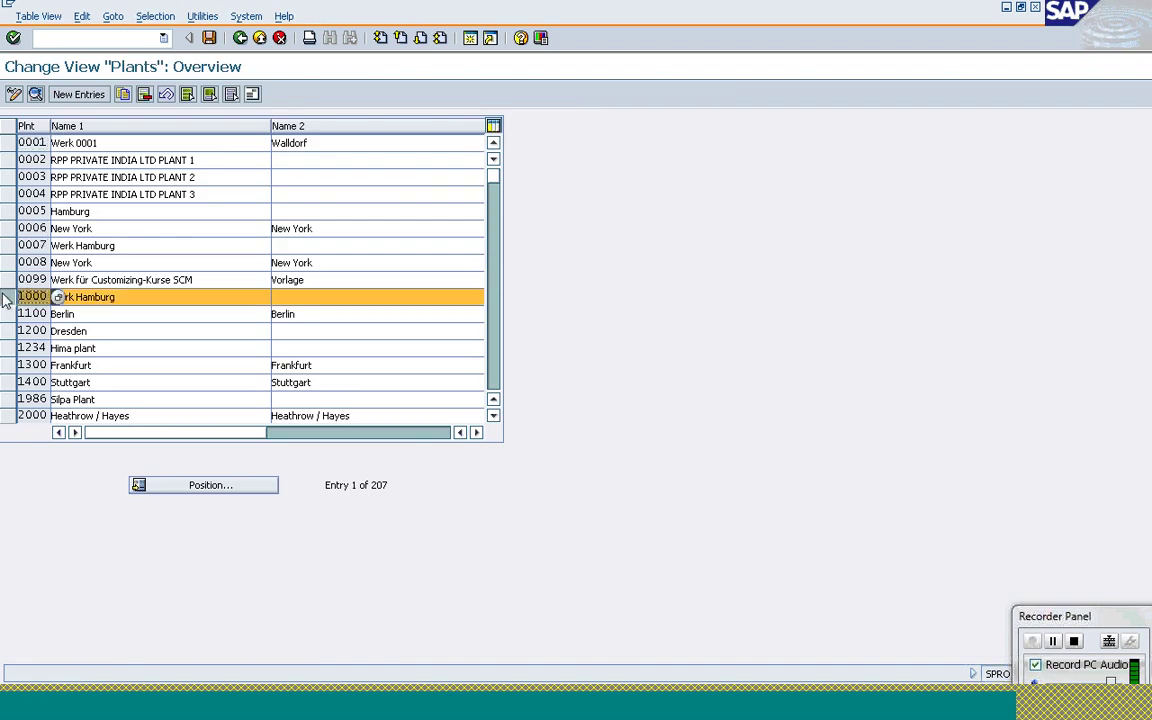
{"action": "left_click", "coordinate": [35, 94]}
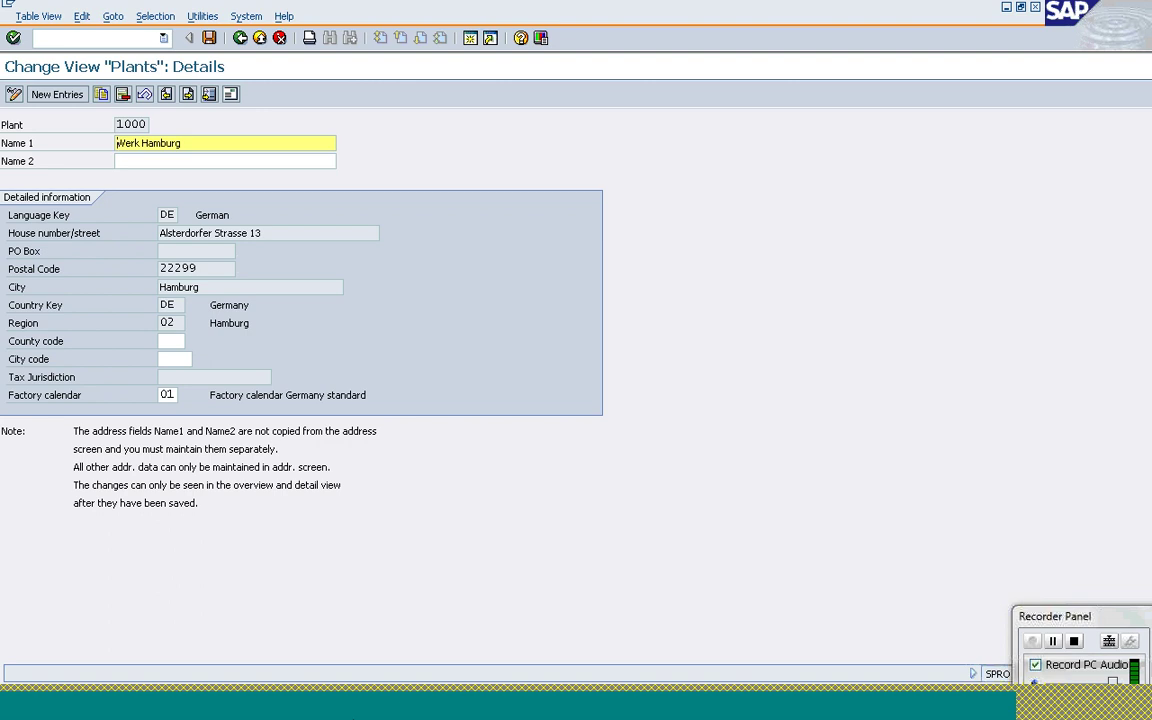
{"action": "left_click", "coordinate": [422, 711]}
{"action": "left_click", "coordinate": [240, 38]}
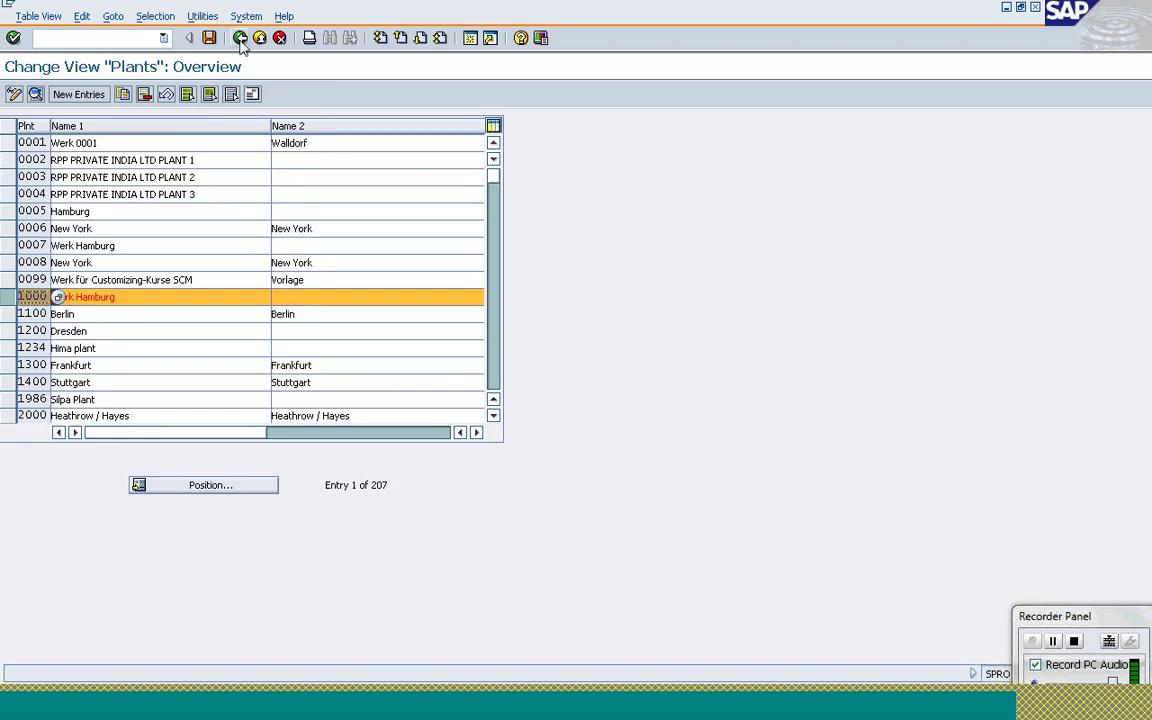
{"action": "left_click", "coordinate": [240, 40]}
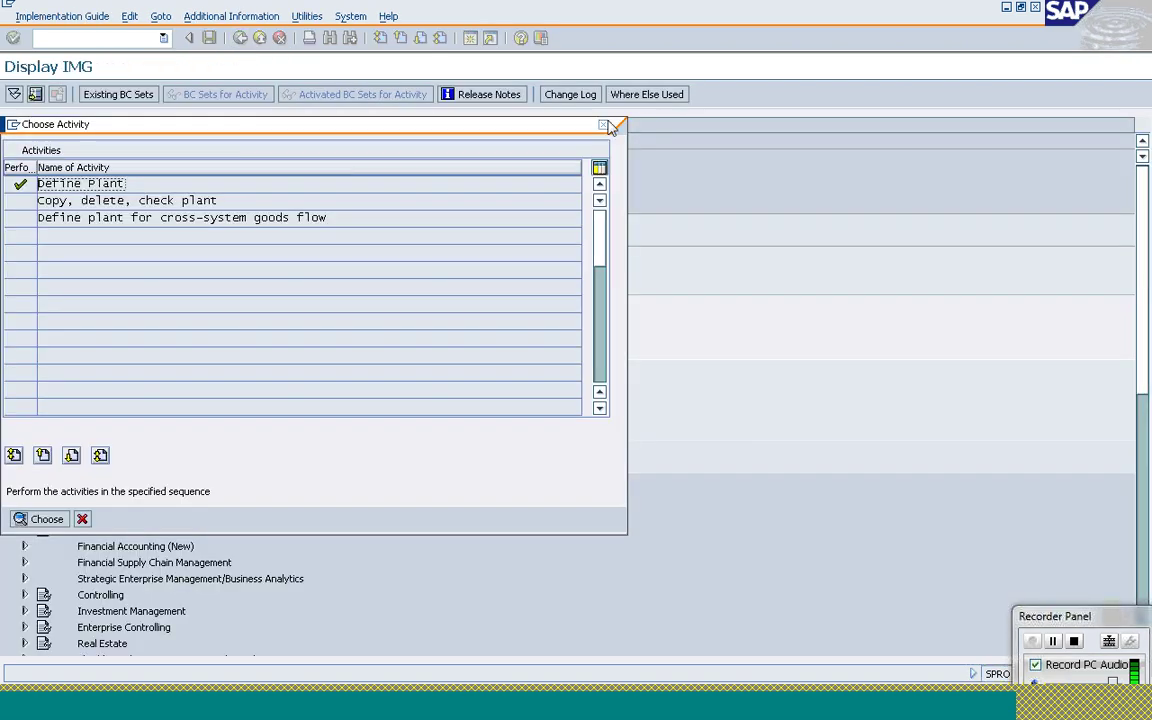
Close the plant chooser, browse the Define Division table, then return and close the division chooser.
{"action": "left_click", "coordinate": [604, 125]}
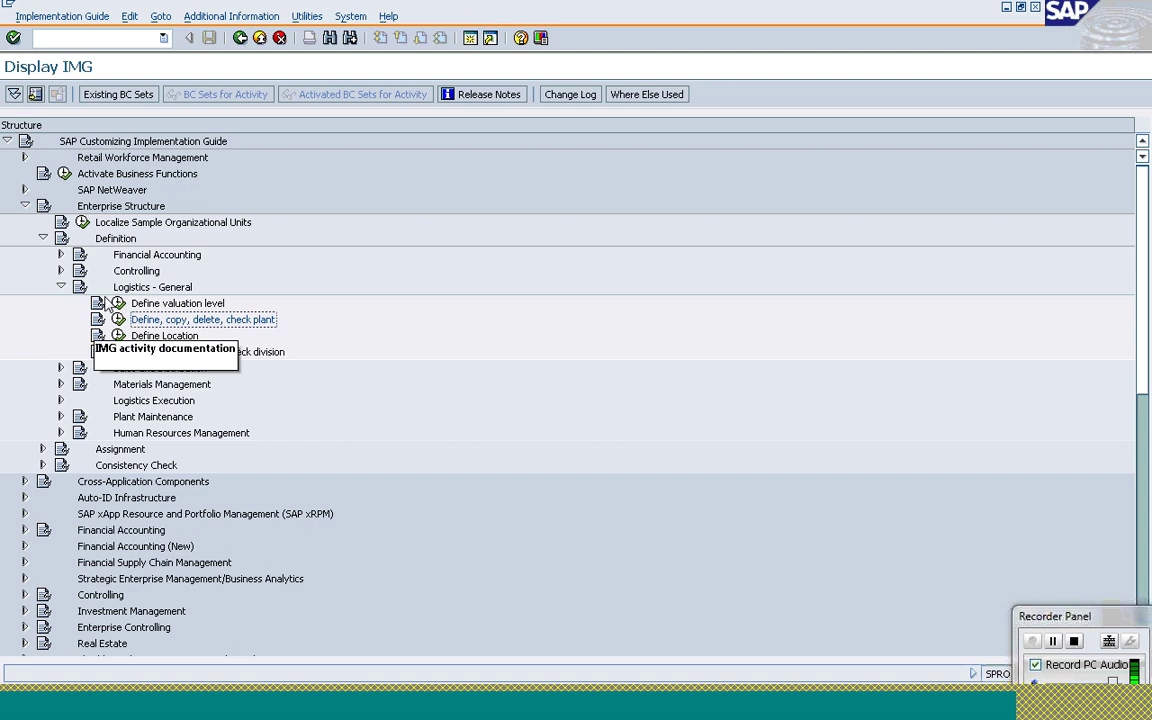
{"action": "left_click", "coordinate": [120, 353]}
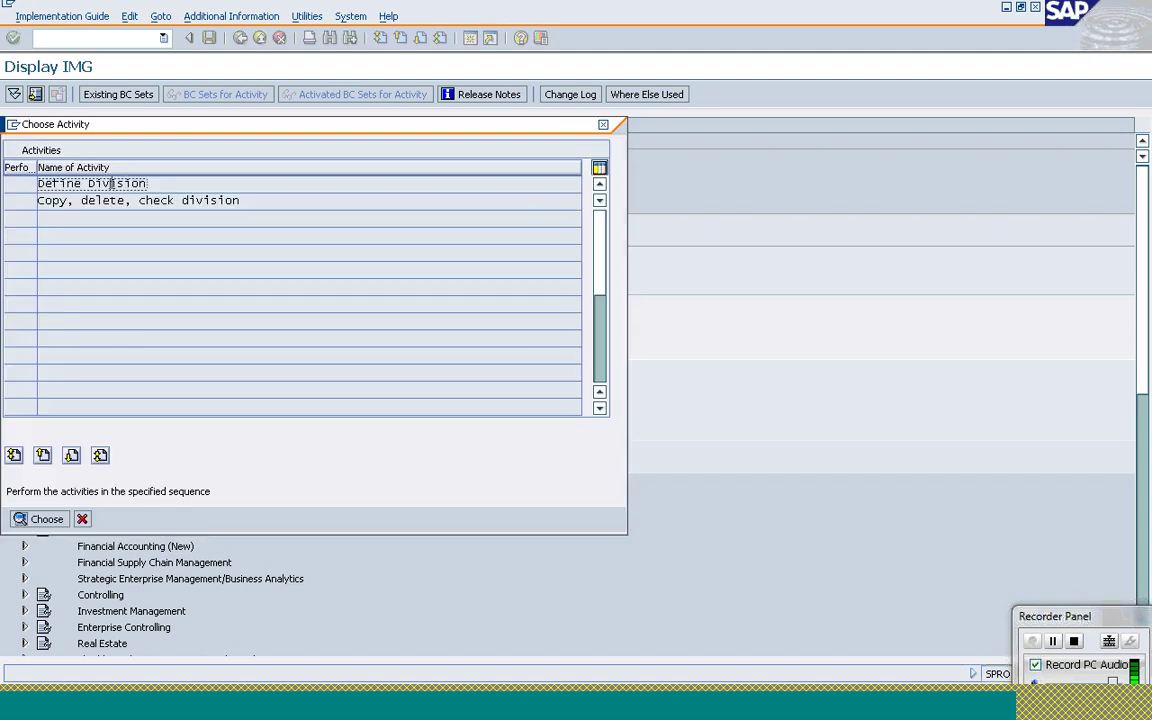
{"action": "double_click", "coordinate": [112, 184]}
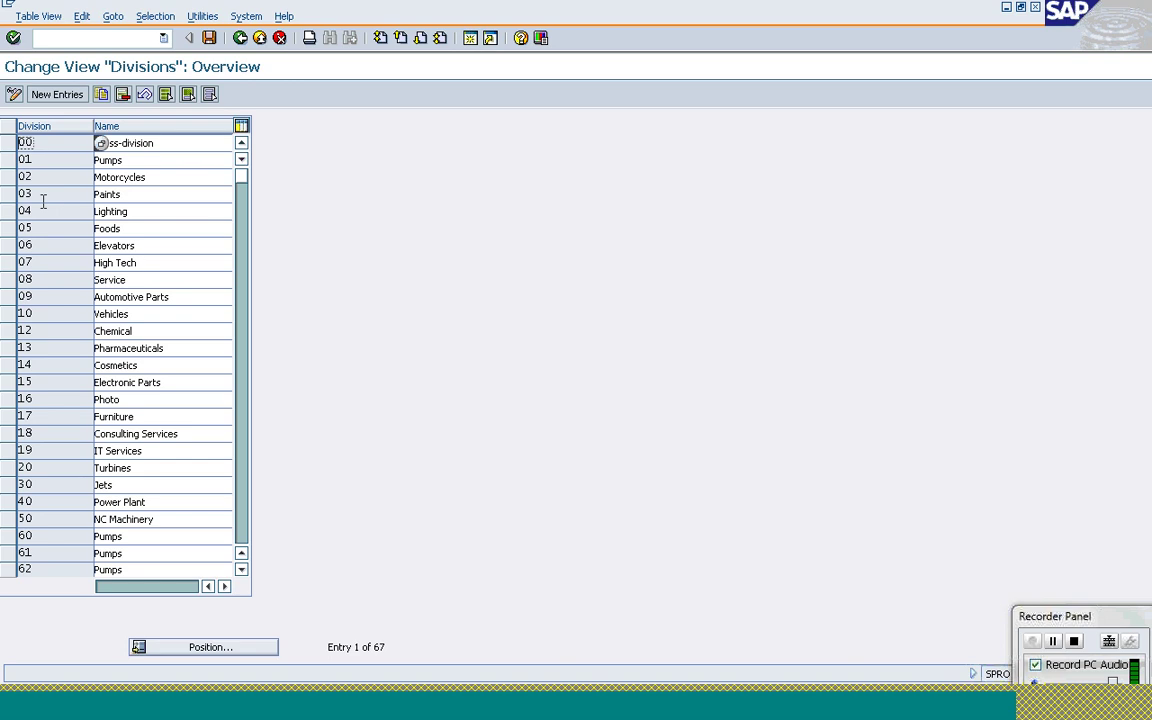
{"action": "double_click", "coordinate": [42, 198]}
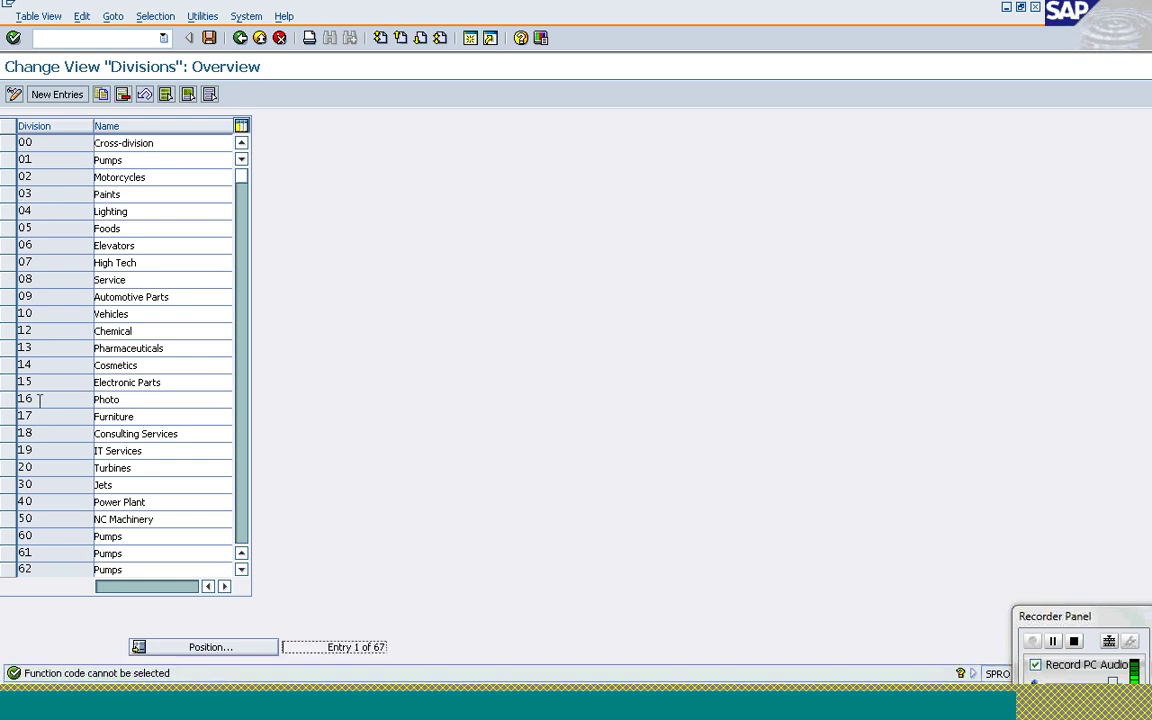
{"action": "left_click", "coordinate": [245, 510]}
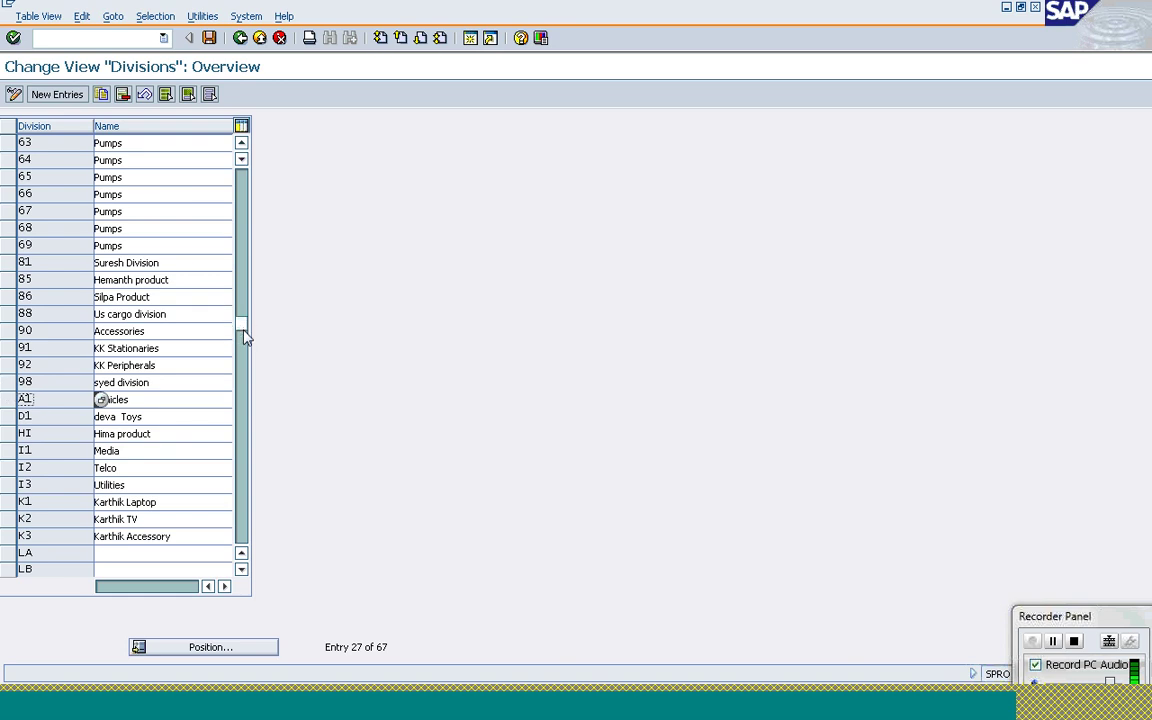
{"action": "left_click_drag", "start_coordinate": [245, 337], "coordinate": [245, 172]}
{"action": "left_click", "coordinate": [240, 40]}
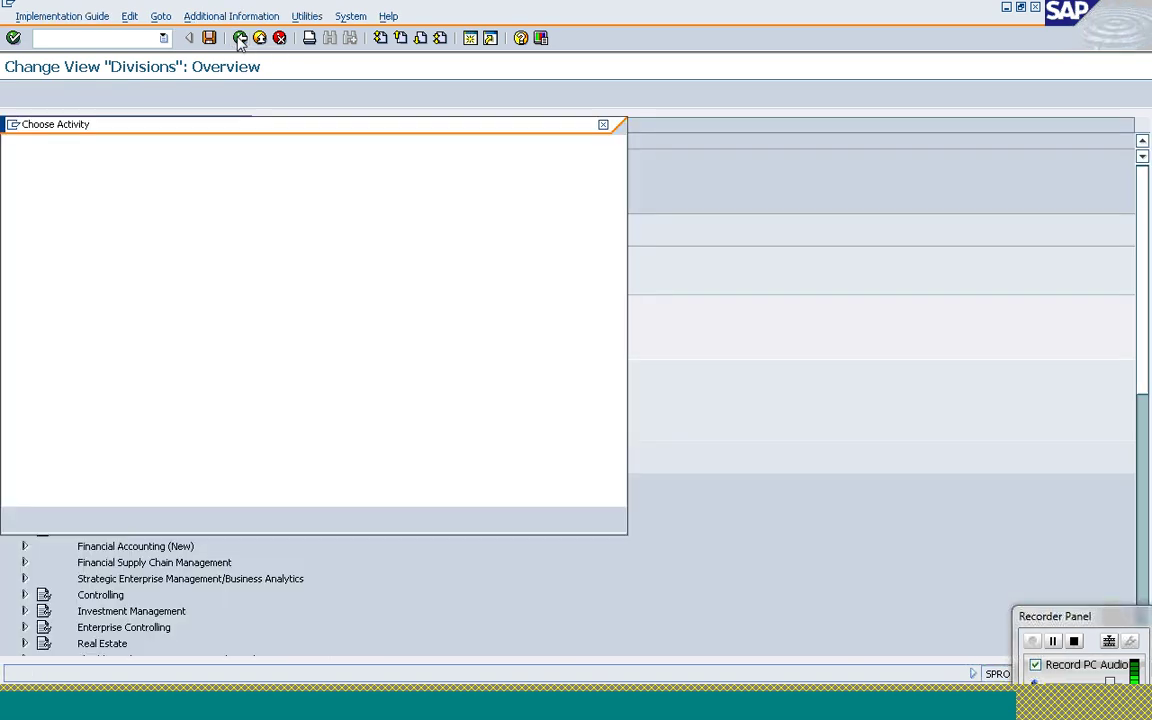
{"action": "left_click", "coordinate": [603, 125]}
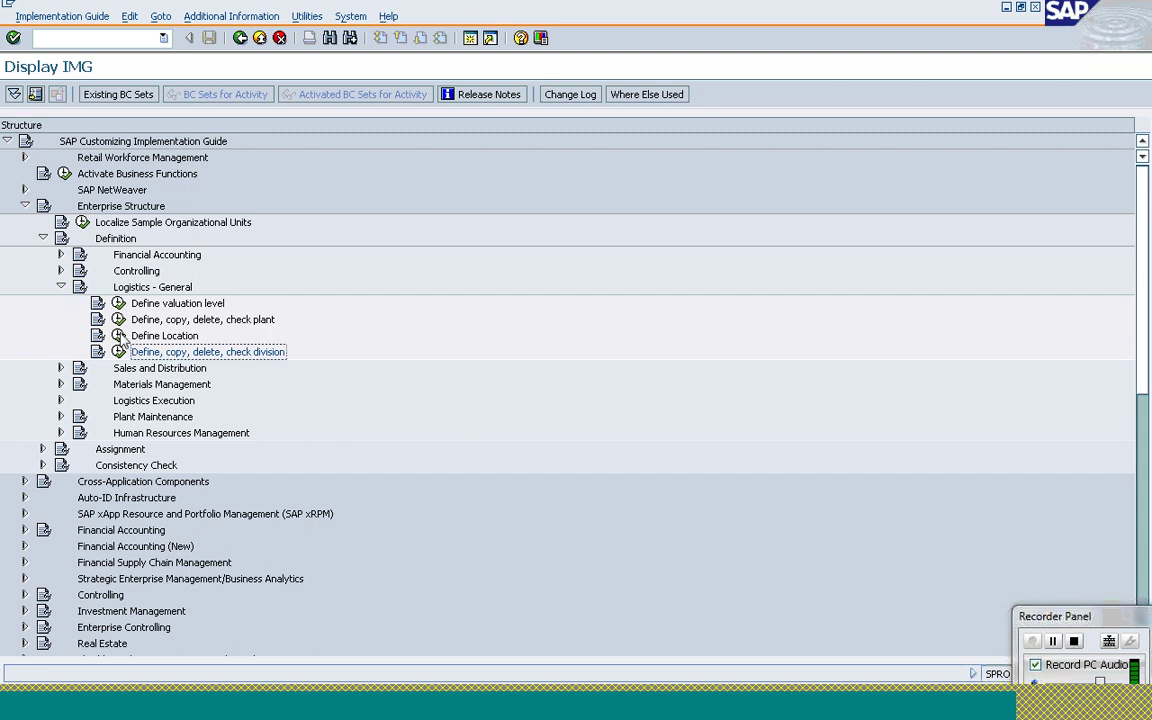
Collapse Logistics - General, Sales and Distribution and Definition, then expand Enterprise Structure's Assignment branch.
{"action": "left_click", "coordinate": [60, 287]}
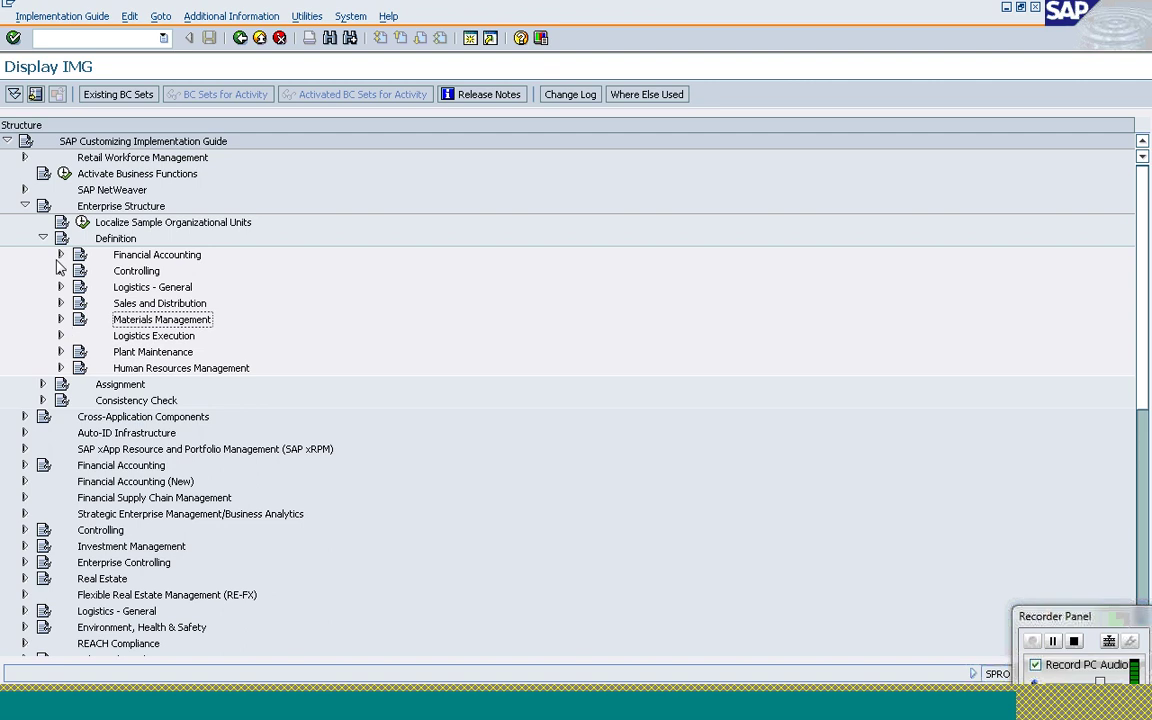
{"action": "left_click", "coordinate": [60, 304]}
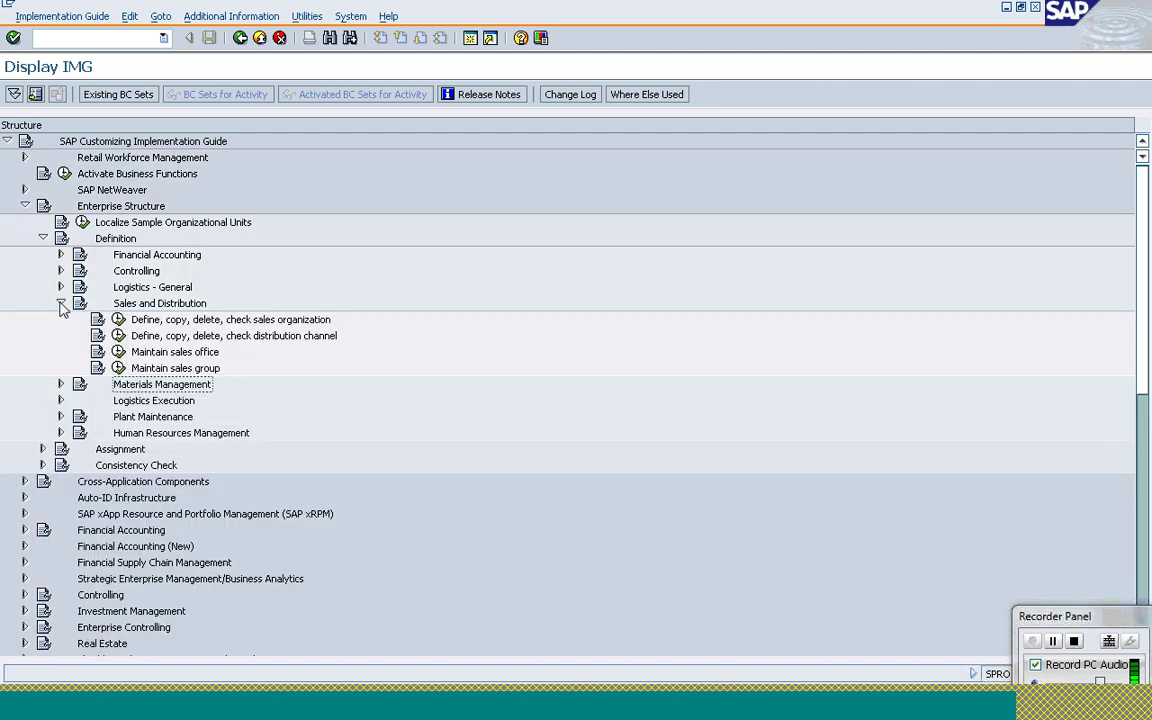
{"action": "left_click", "coordinate": [60, 304]}
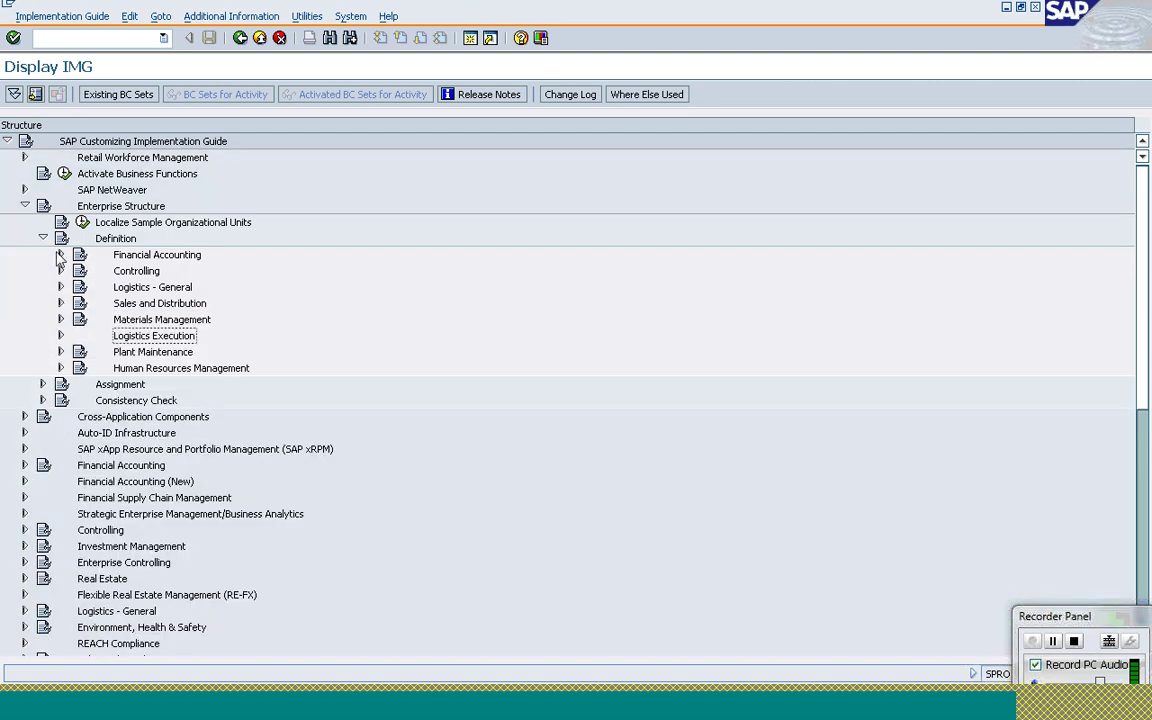
{"action": "left_click", "coordinate": [43, 238]}
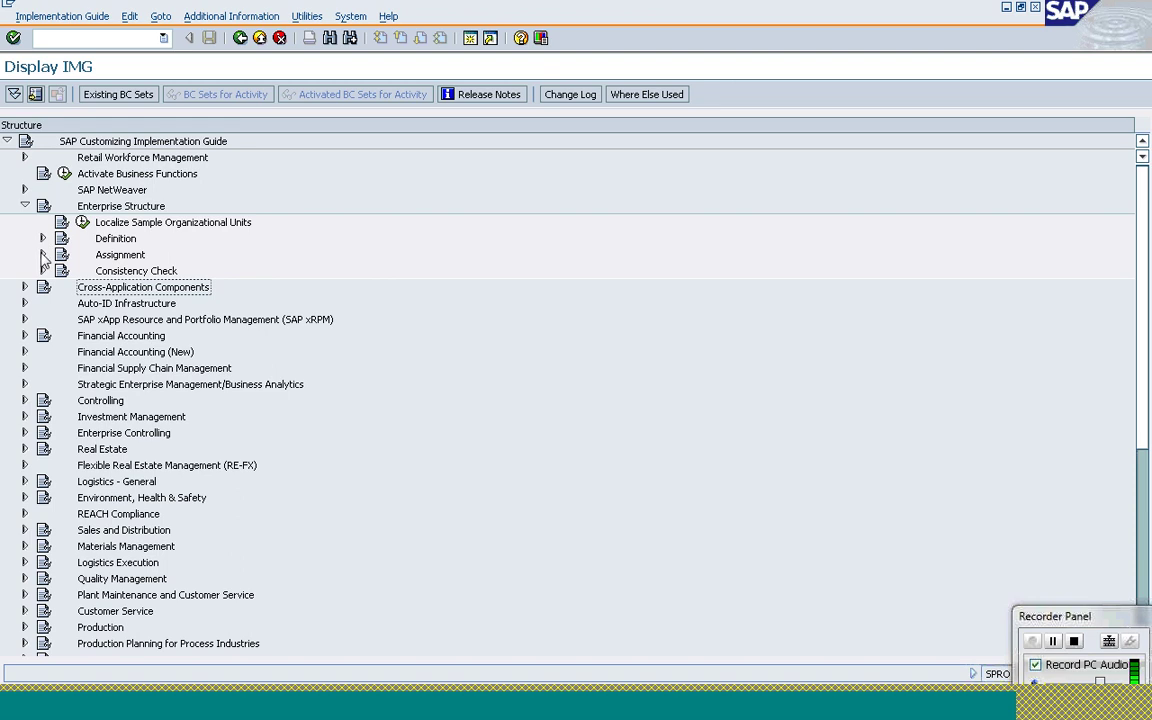
{"action": "left_click", "coordinate": [43, 255]}
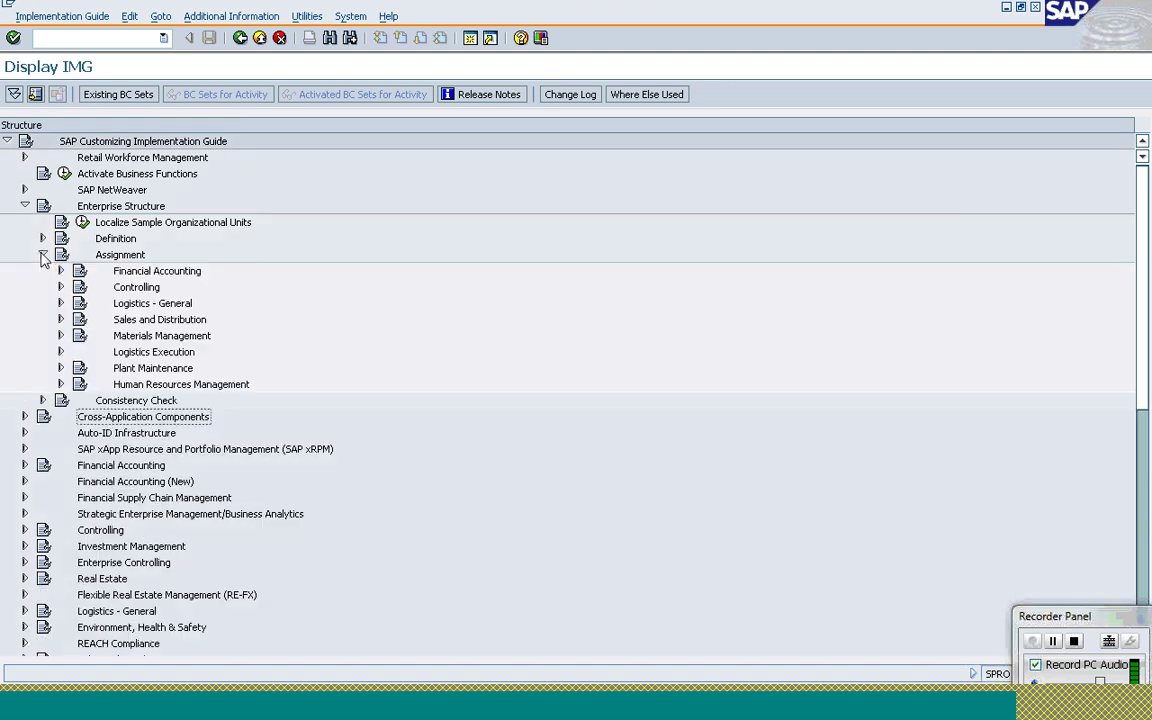
{"action": "left_click", "coordinate": [60, 319]}
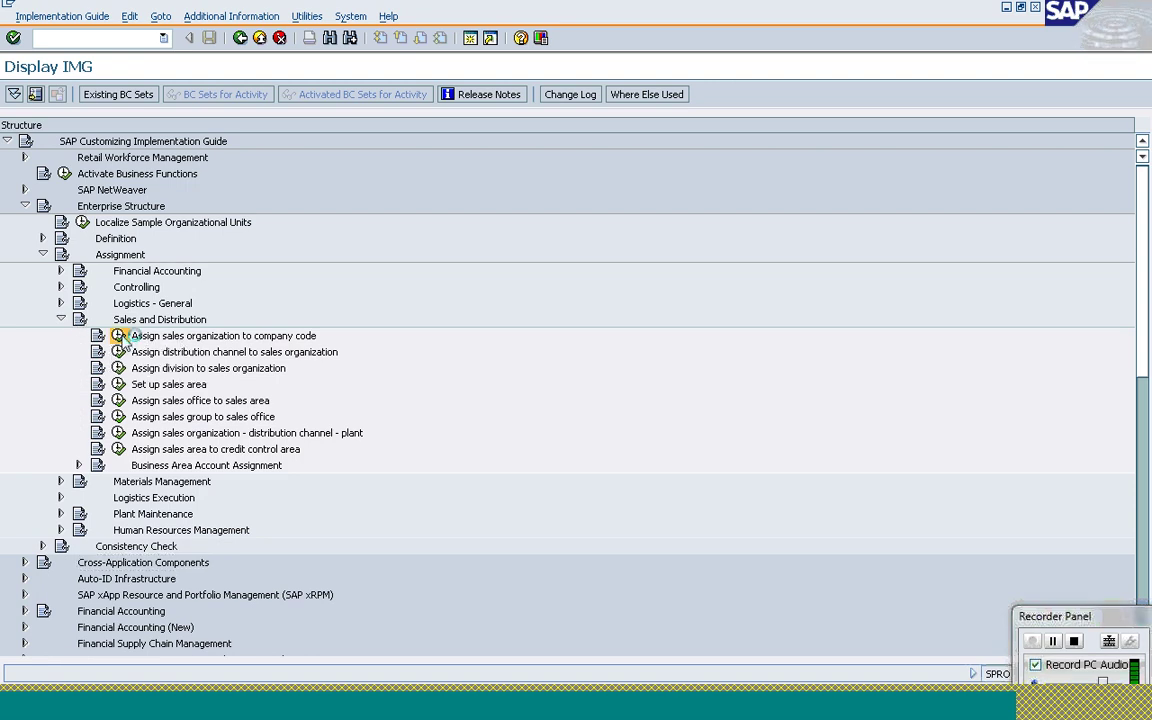
{"action": "left_click", "coordinate": [119, 338]}
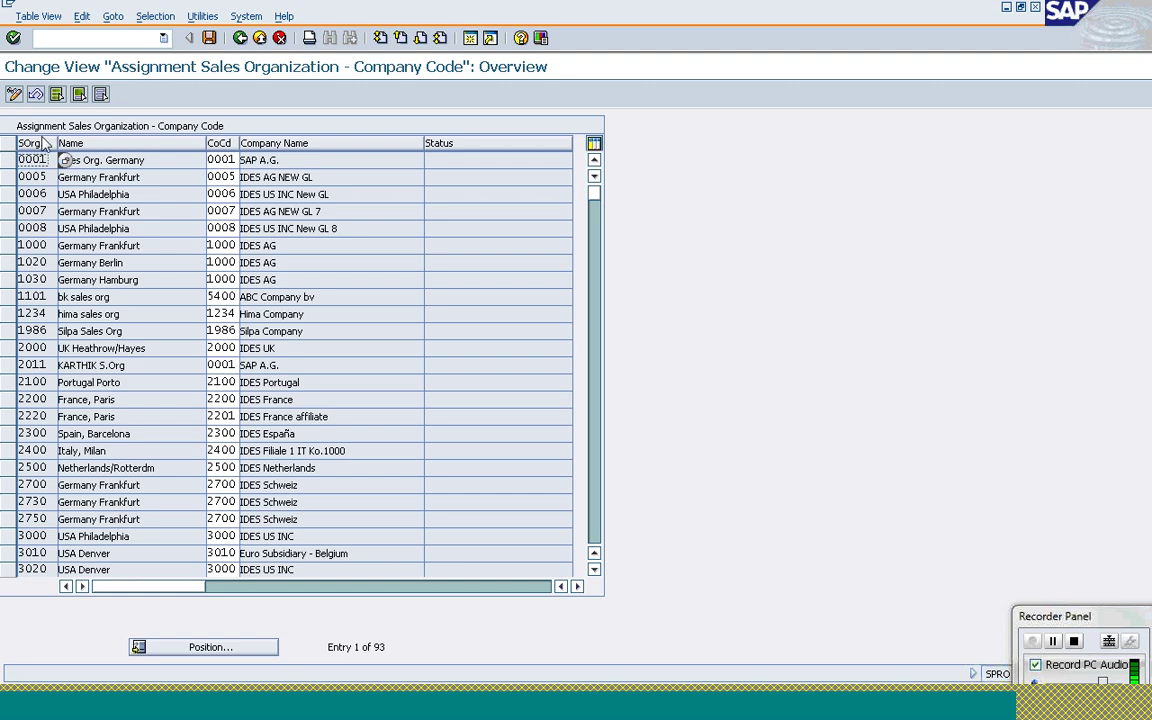
{"action": "left_click", "coordinate": [12, 167]}
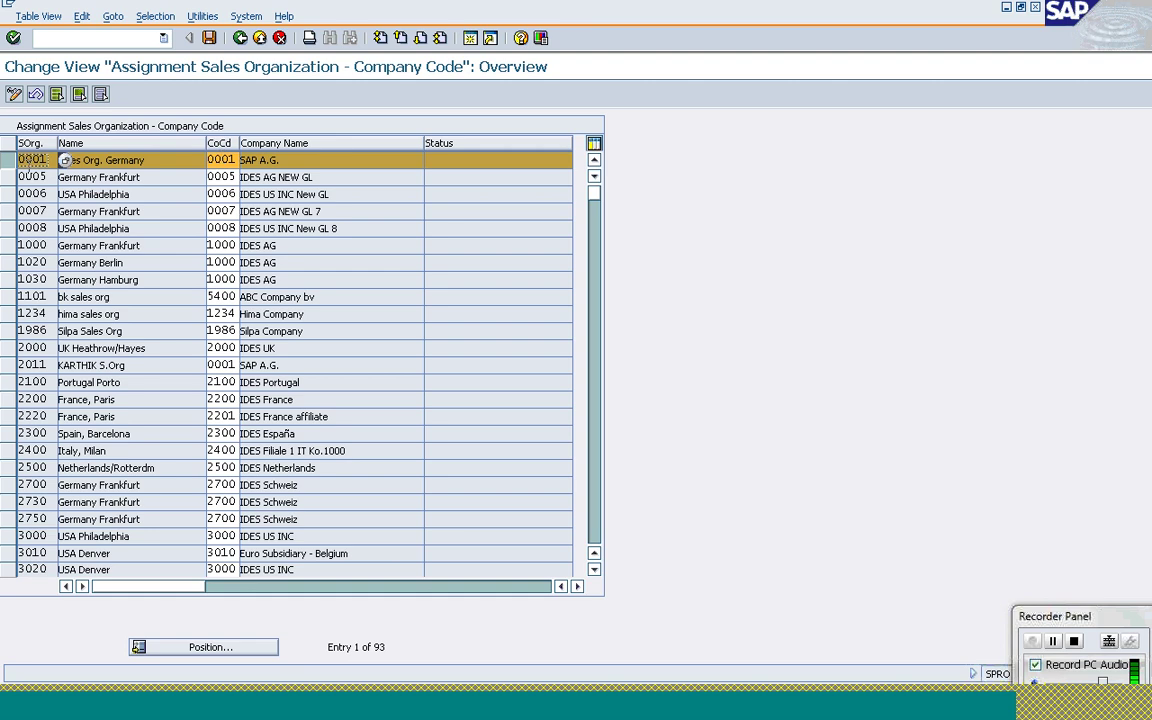
{"action": "left_click", "coordinate": [9, 166]}
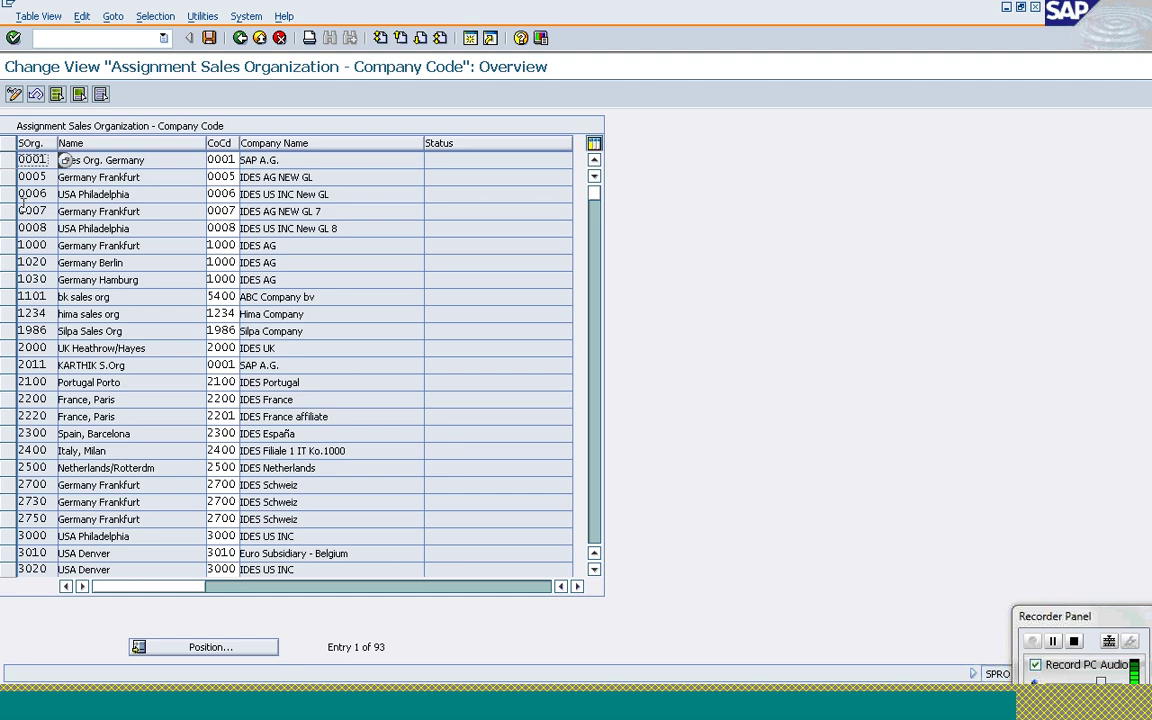
{"action": "left_click", "coordinate": [8, 246]}
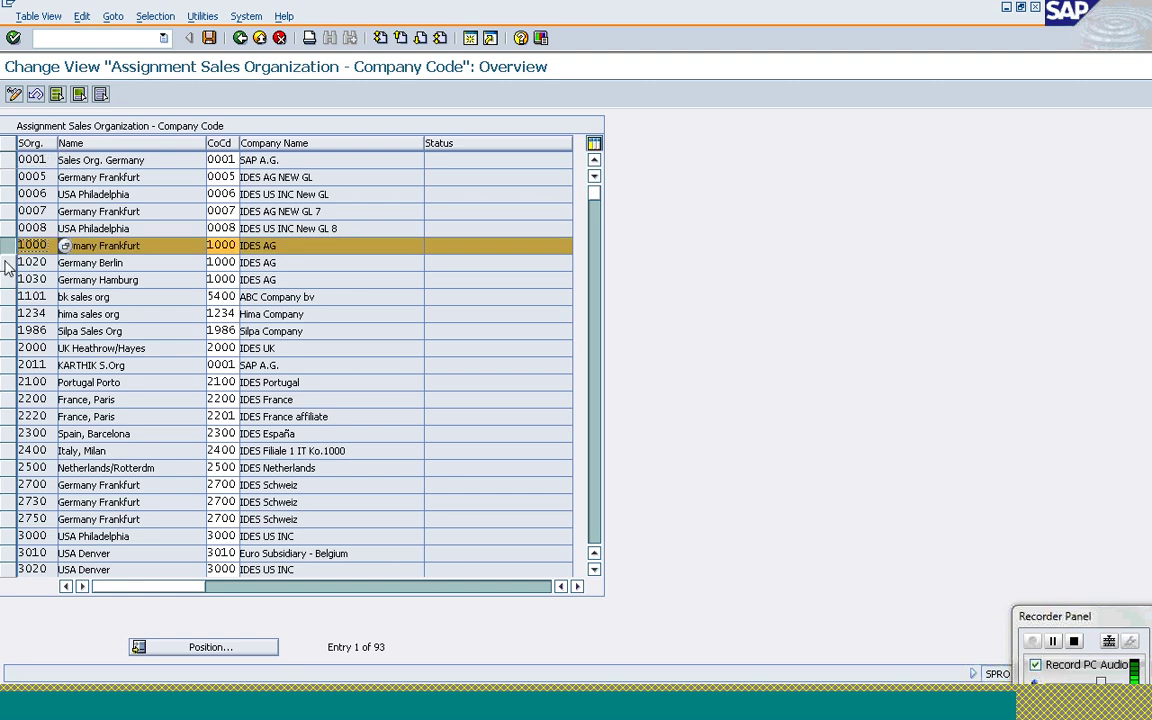
{"action": "left_click", "coordinate": [6, 262]}
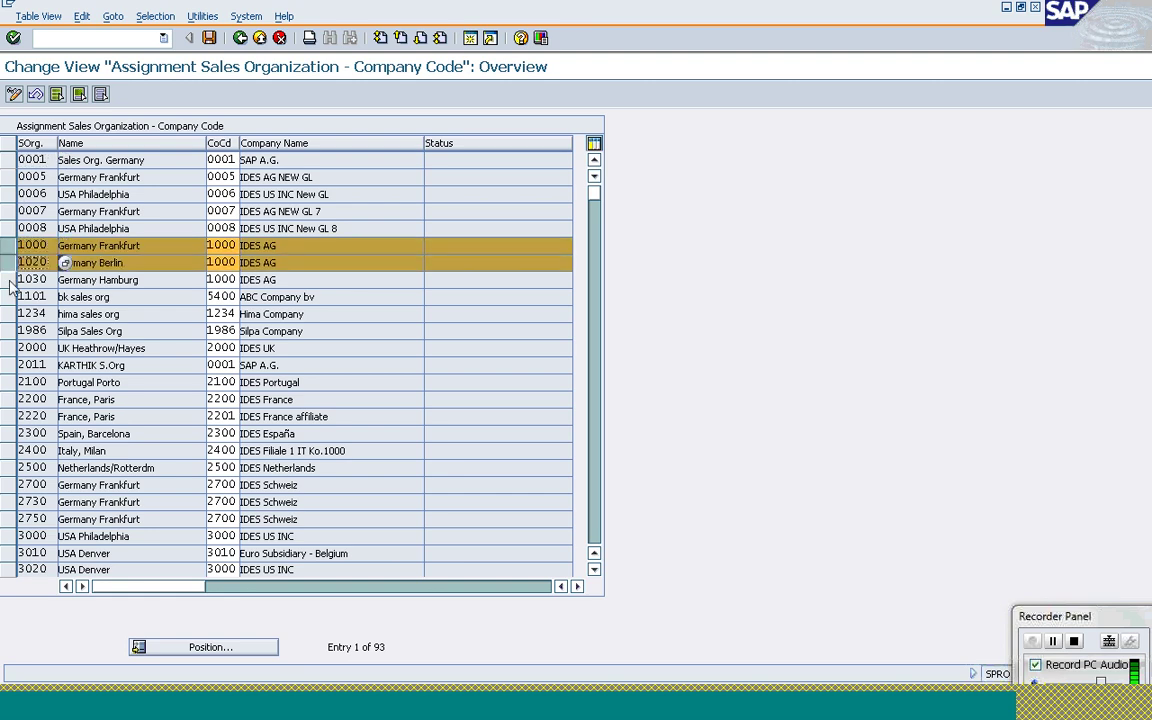
{"action": "left_click", "coordinate": [9, 280]}
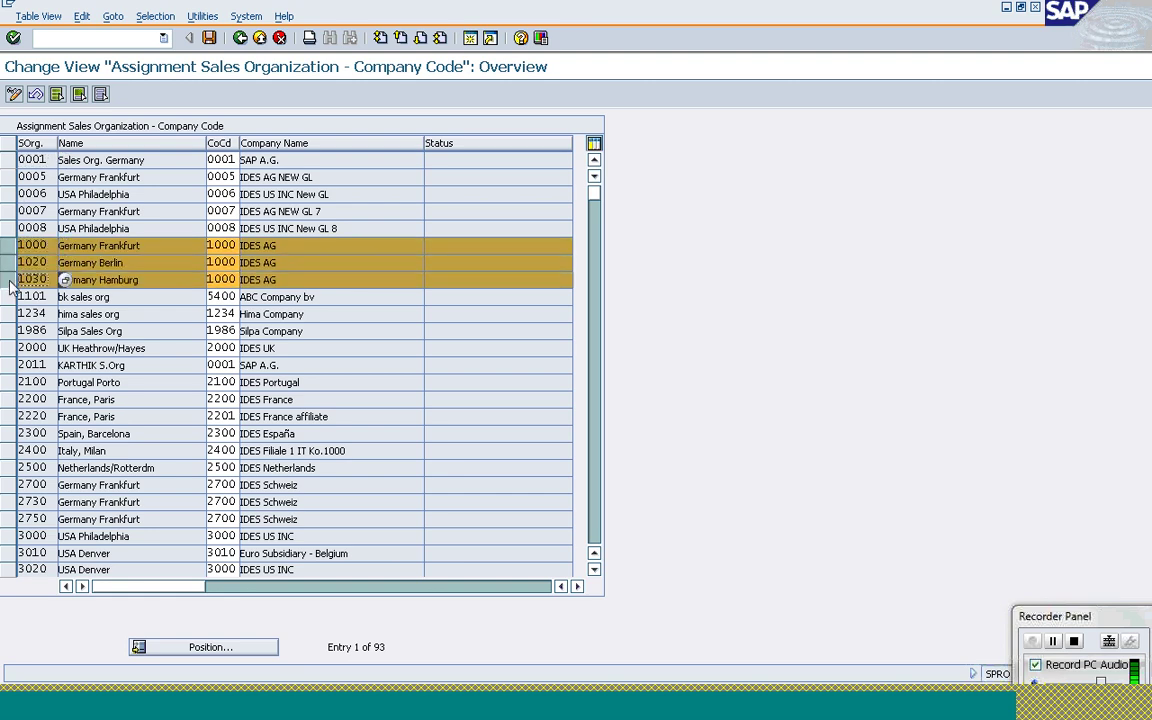
{"action": "left_click", "coordinate": [231, 262]}
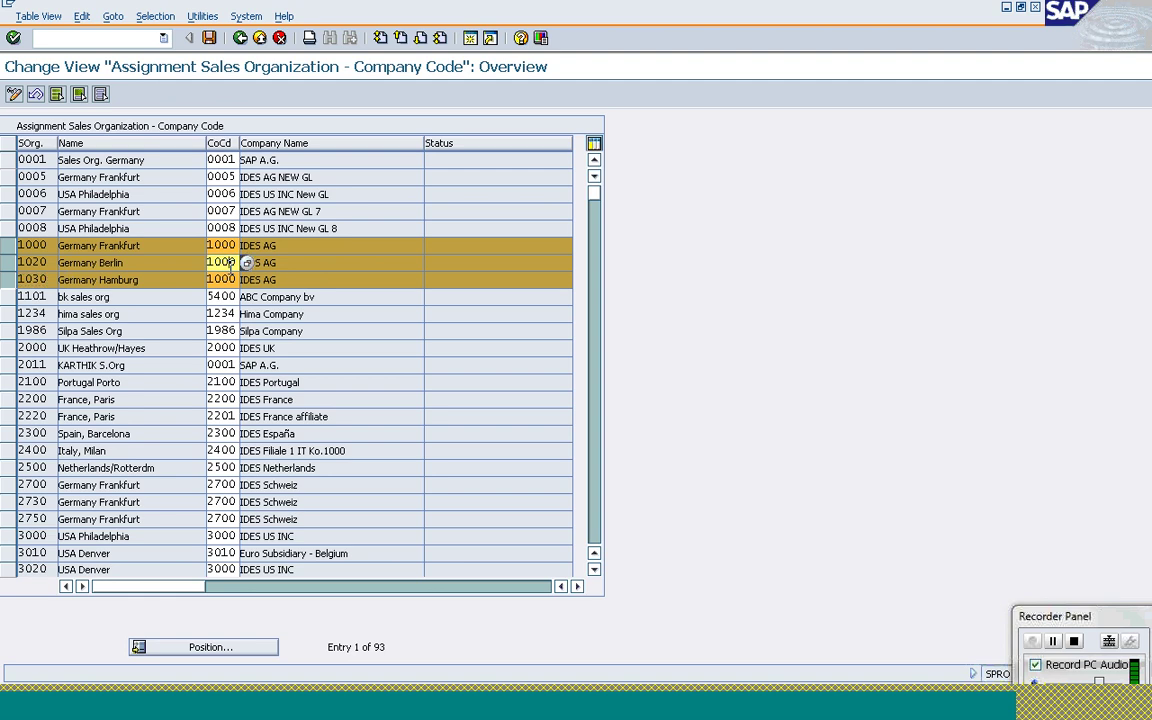
{"action": "left_click", "coordinate": [240, 38]}
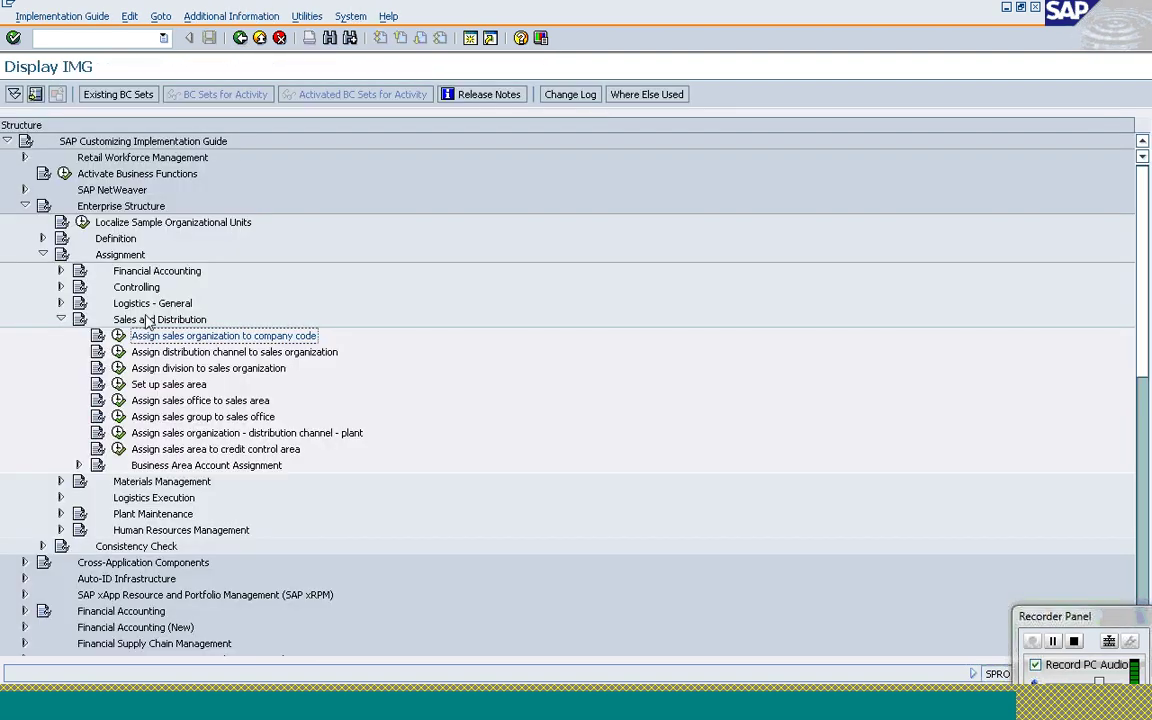
{"action": "left_click", "coordinate": [118, 336]}
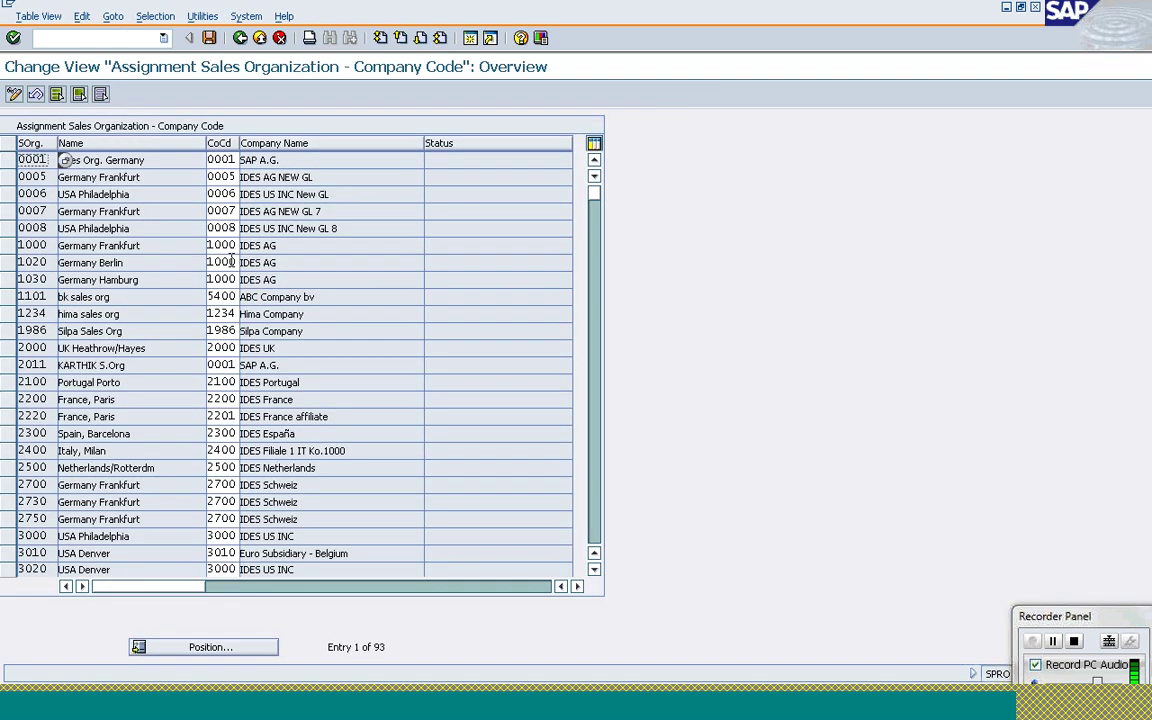
{"action": "left_click", "coordinate": [230, 262]}
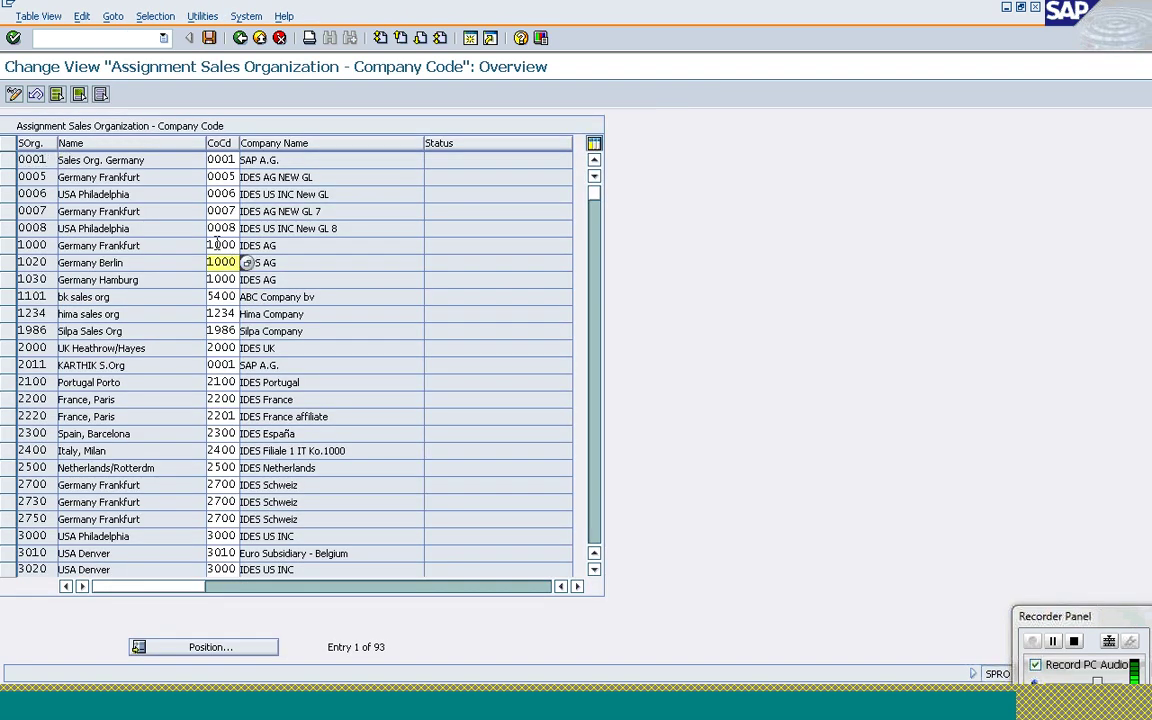
{"action": "left_click", "coordinate": [213, 245]}
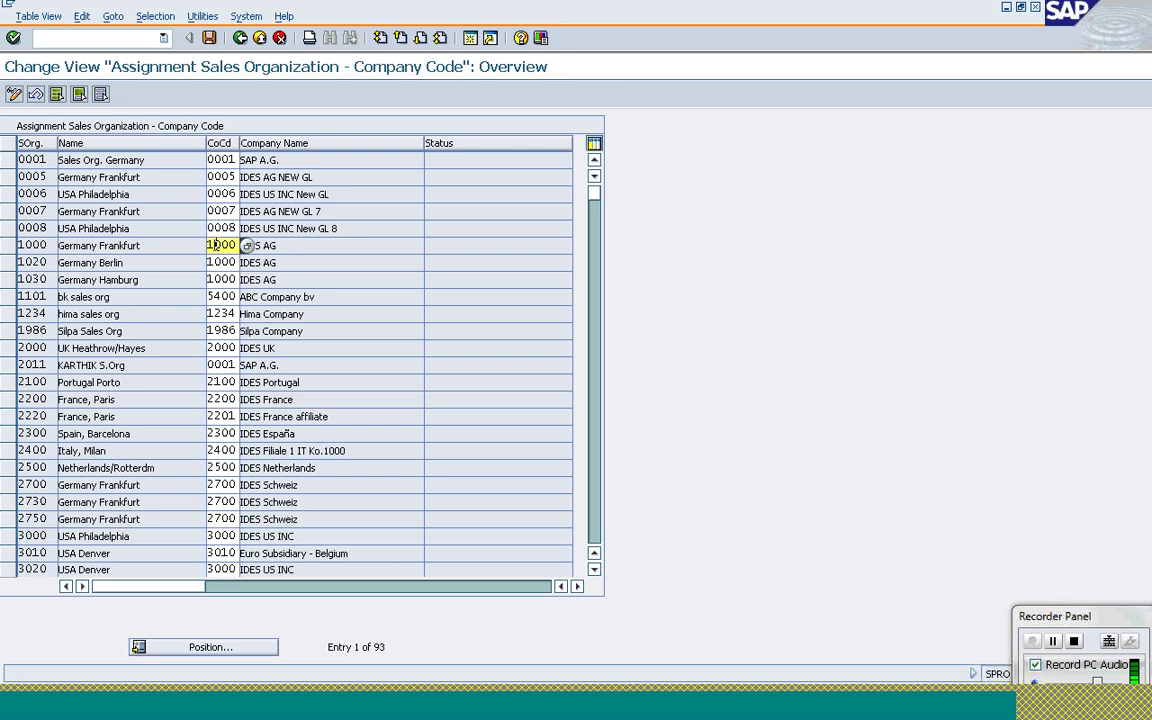
{"action": "key", "text": "Delete"}
{"action": "key", "text": "Delete"}
{"action": "key", "text": "Delete"}
{"action": "key", "text": "BackSpace"}
{"action": "type", "text": "3000"}
{"action": "key", "text": "Return"}
{"action": "left_click", "coordinate": [241, 38]}
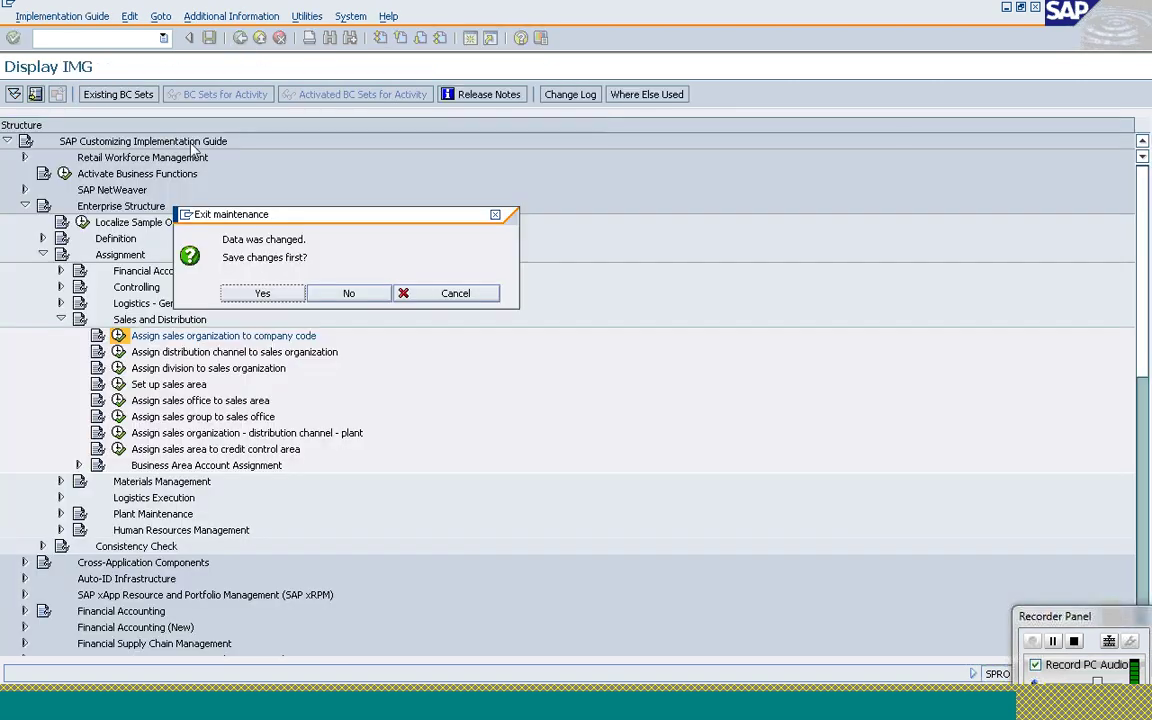
{"action": "left_click", "coordinate": [348, 294]}
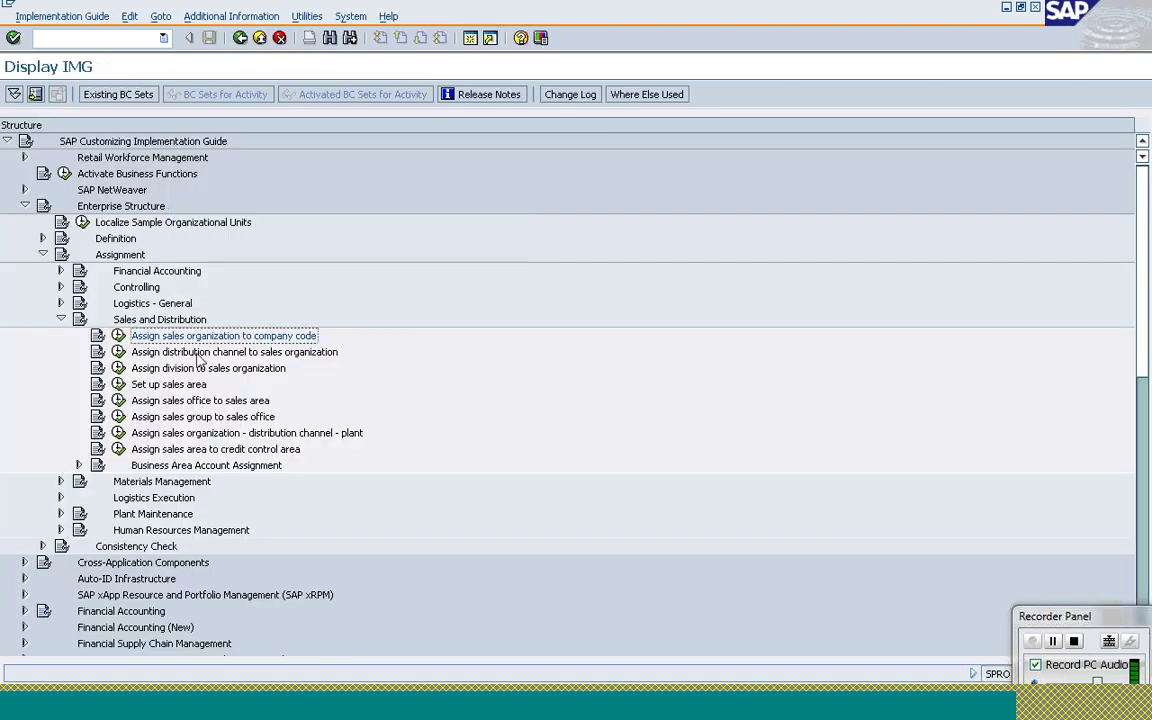
{"action": "left_click", "coordinate": [118, 353]}
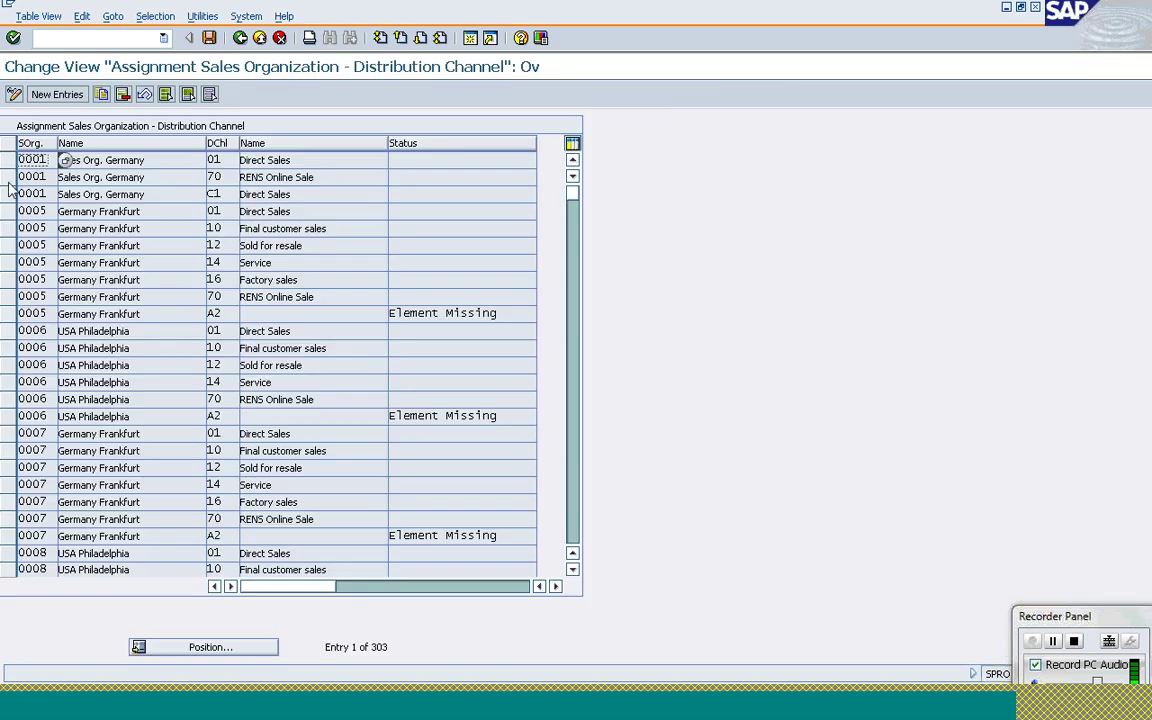
{"action": "key", "text": "F3"}
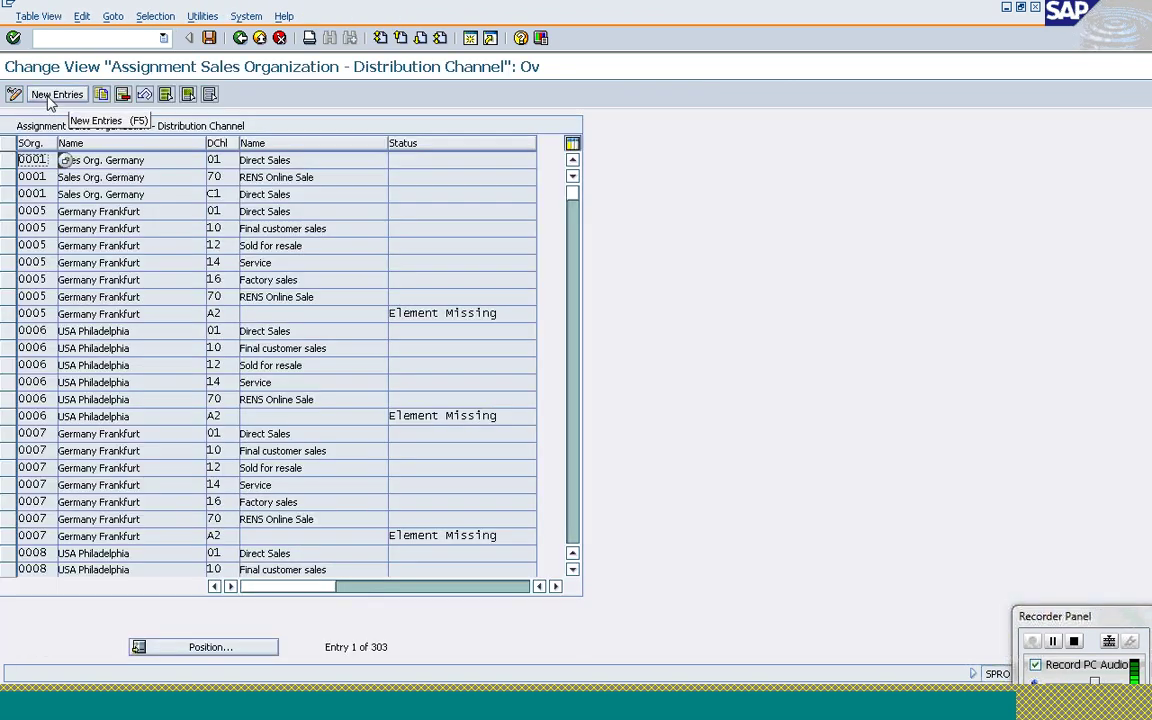
{"action": "left_click", "coordinate": [10, 161]}
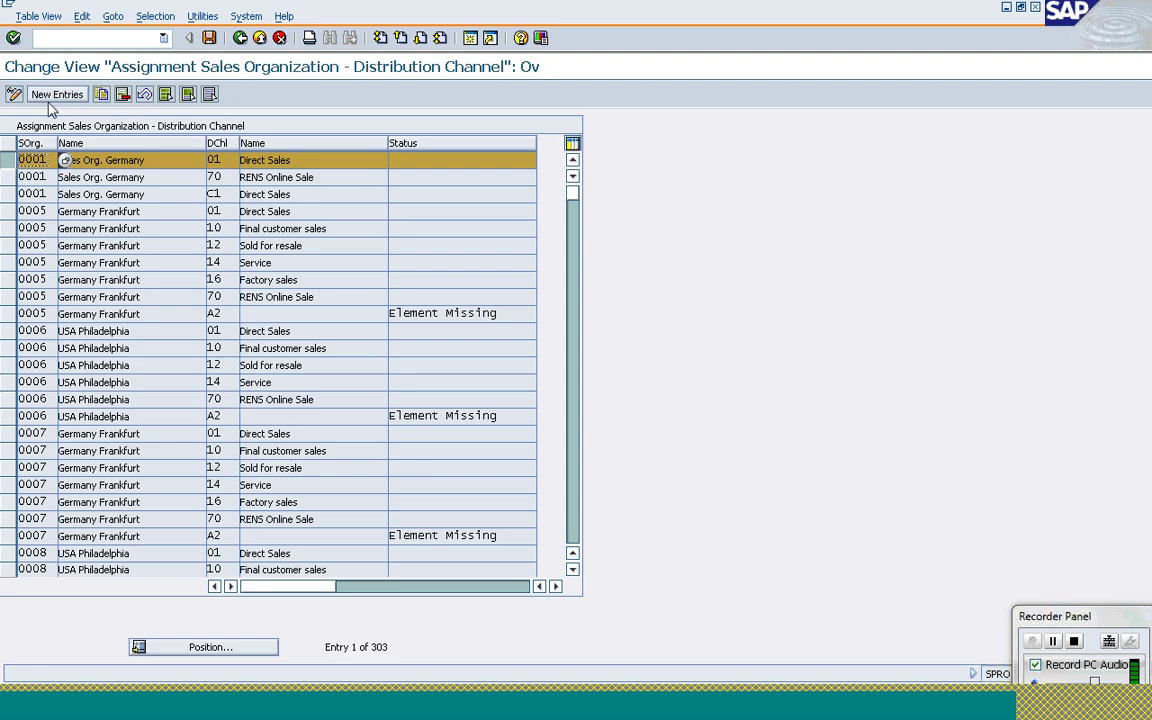
{"action": "left_click", "coordinate": [47, 99]}
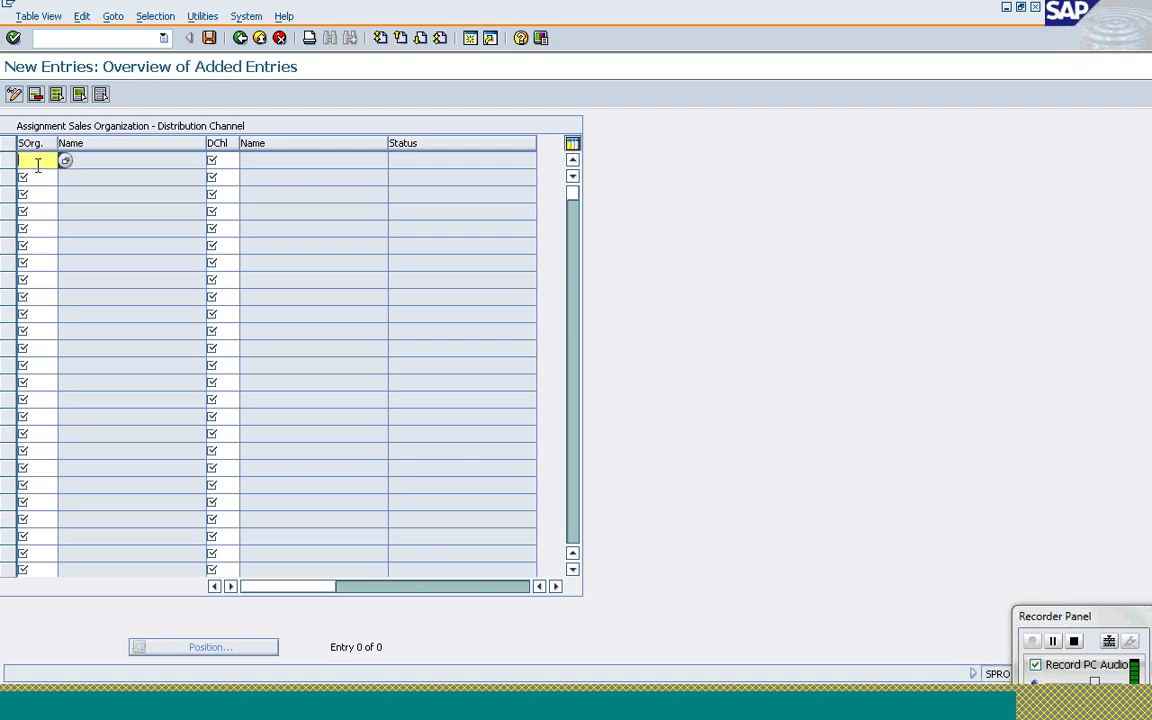
{"action": "type", "text": "1000"}
{"action": "key", "text": "Down"}
{"action": "type", "text": "1000"}
{"action": "key", "text": "Down"}
{"action": "type", "text": "1"}
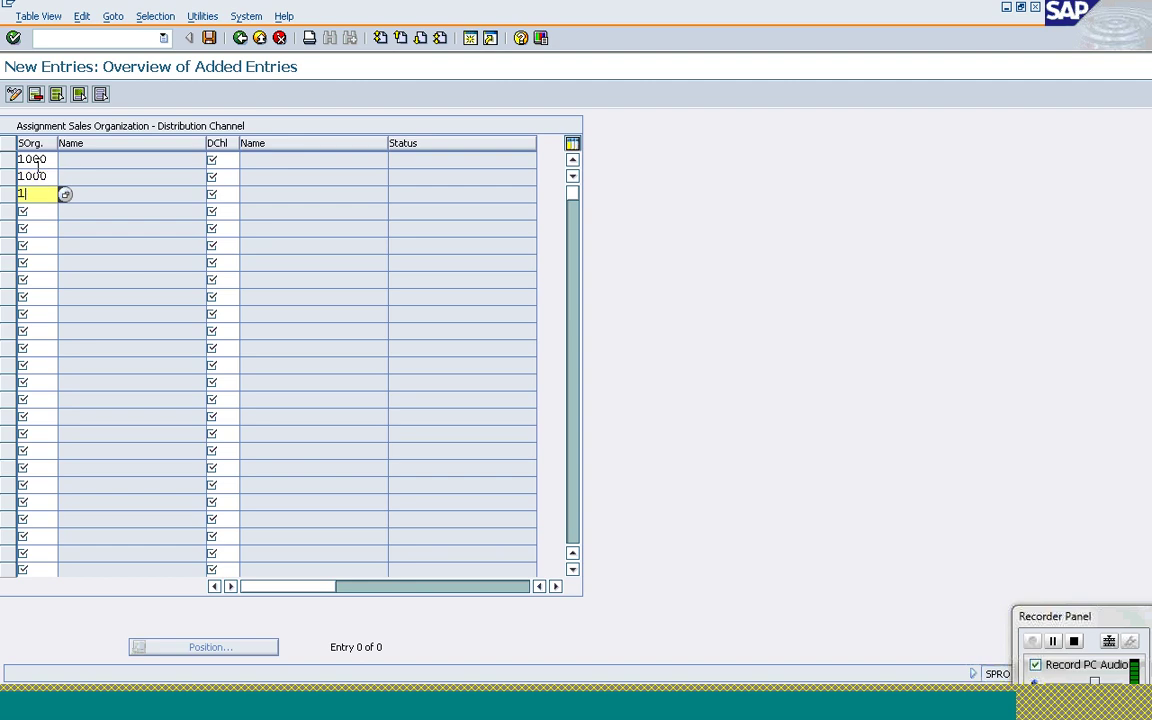
{"action": "type", "text": "000"}
{"action": "left_click", "coordinate": [232, 160]}
{"action": "type", "text": "Z1"}
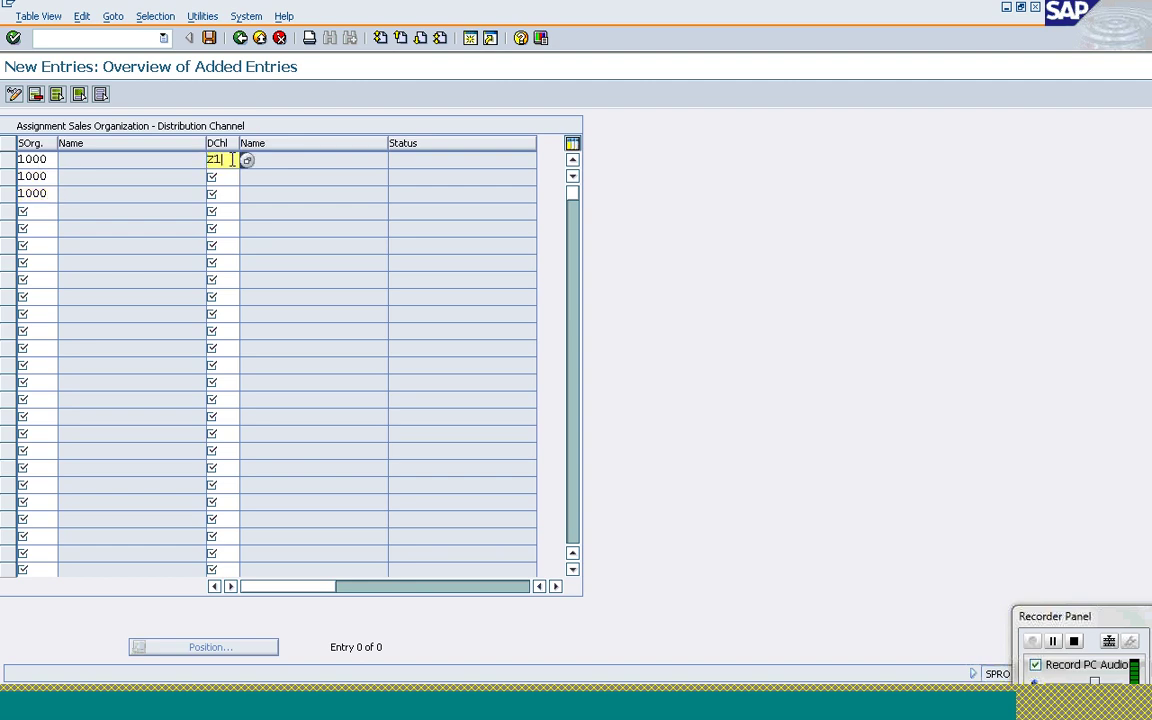
{"action": "key", "text": "Down"}
{"action": "type", "text": "Z2"}
{"action": "key", "text": "Down"}
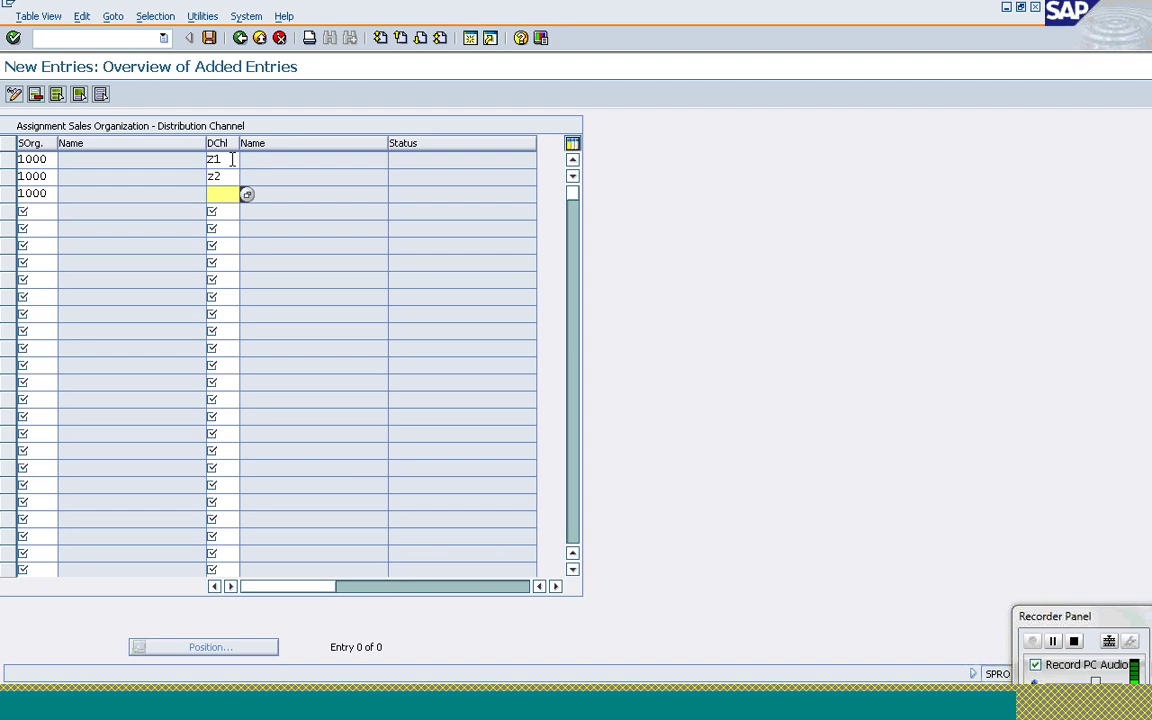
{"action": "type", "text": "Z3"}
{"action": "key", "text": "Return"}
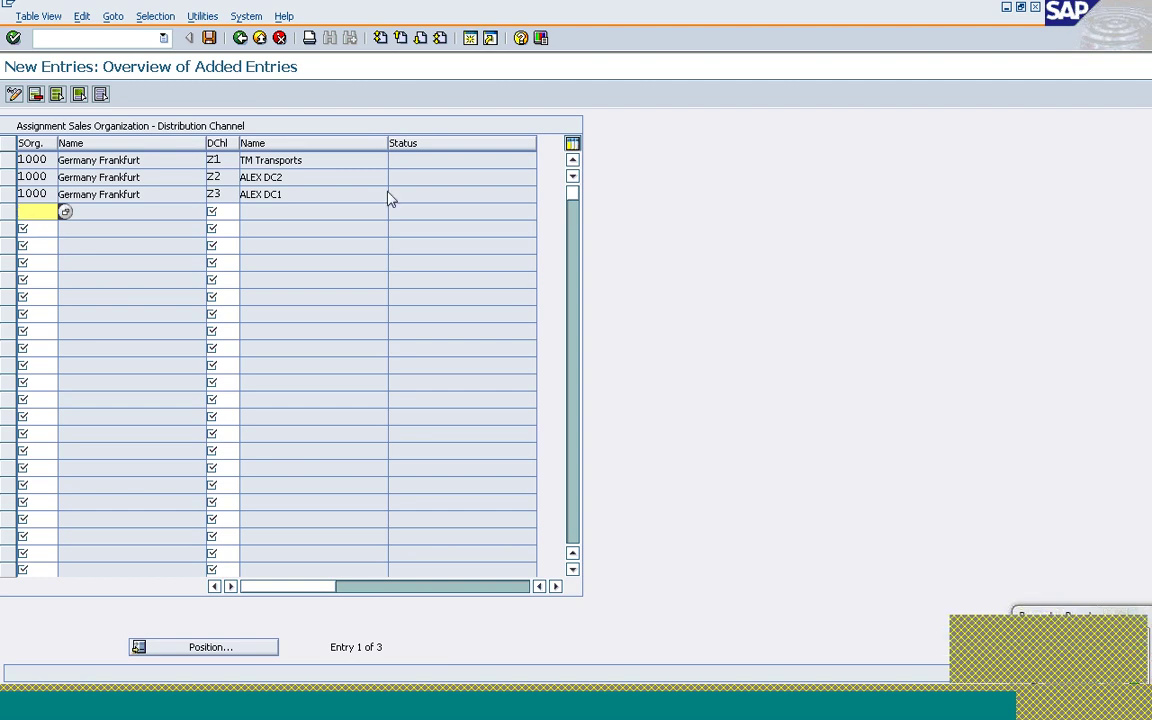
{"action": "left_click", "coordinate": [240, 38]}
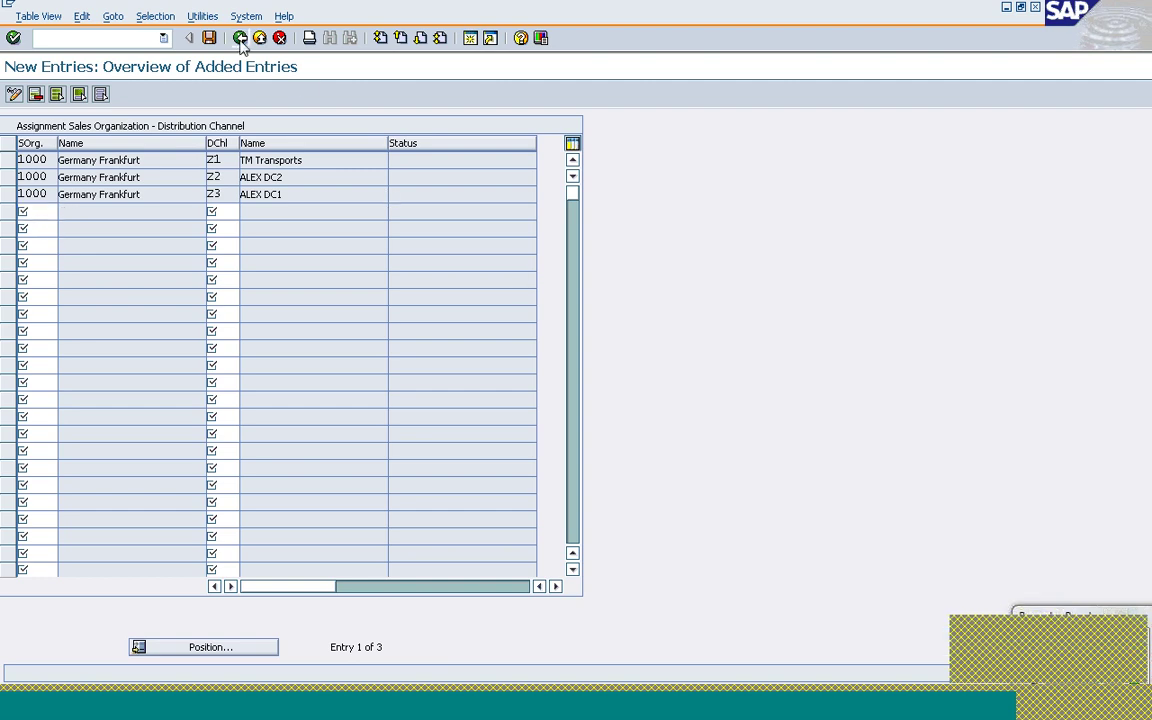
{"action": "left_click", "coordinate": [240, 38]}
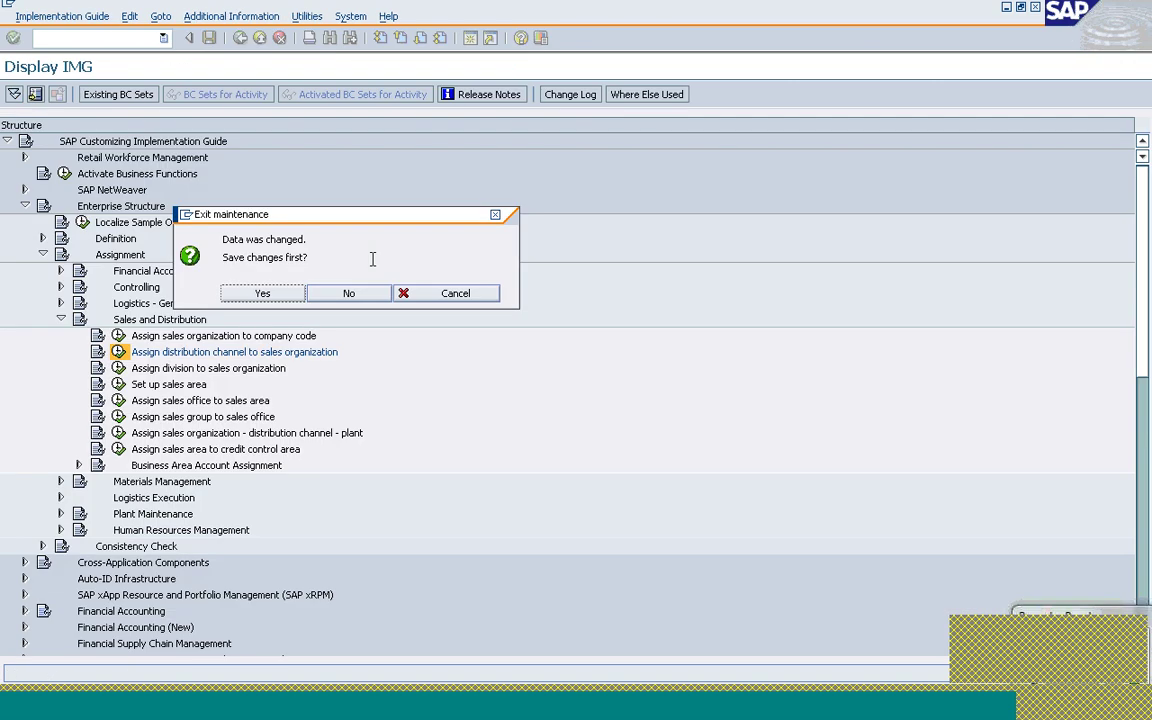
{"action": "left_click", "coordinate": [362, 296]}
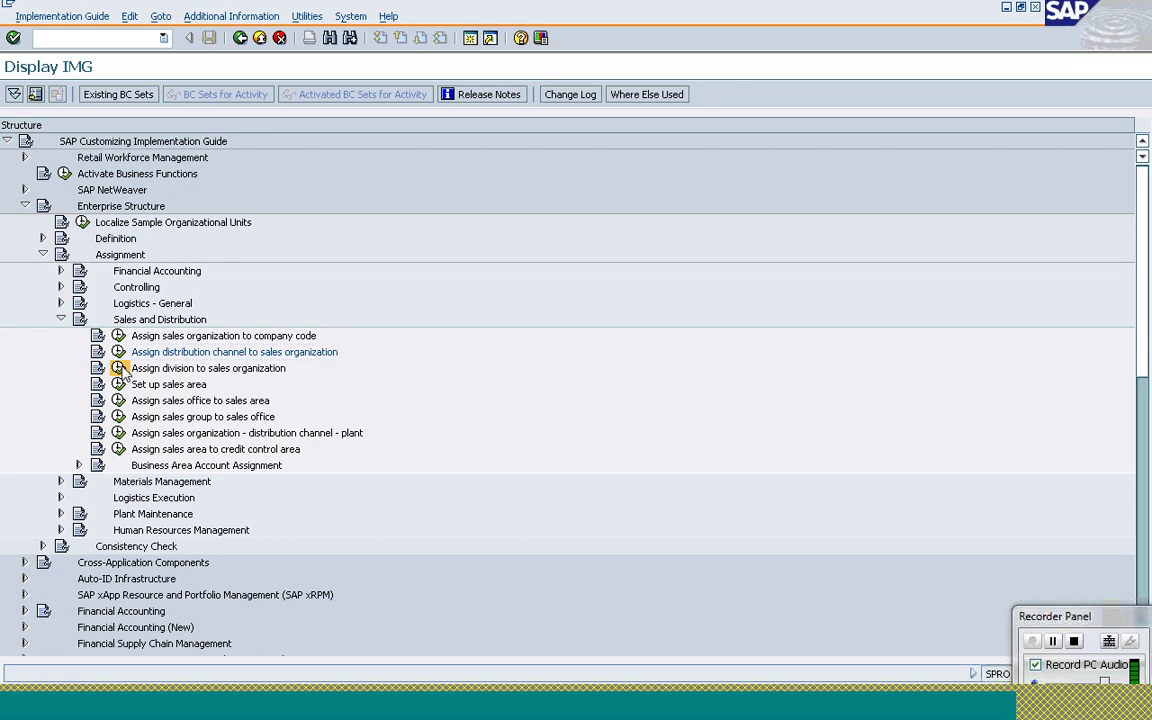
{"action": "left_click", "coordinate": [119, 368]}
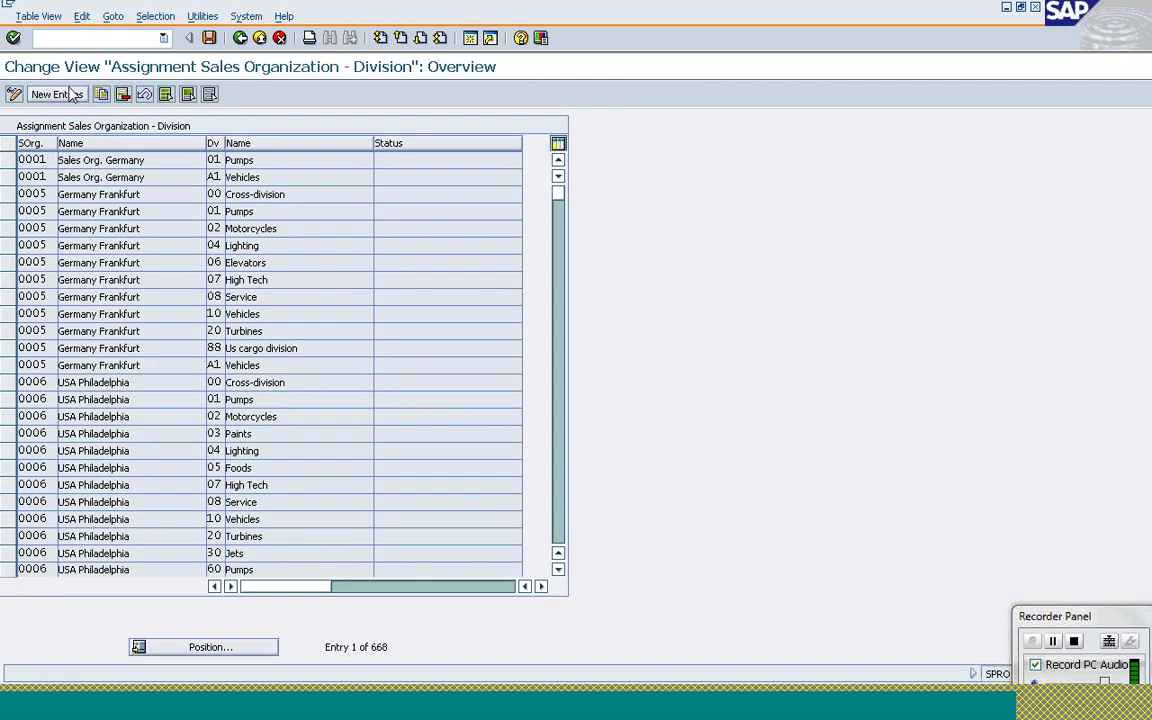
{"action": "left_click", "coordinate": [72, 93]}
{"action": "type", "text": "1"}
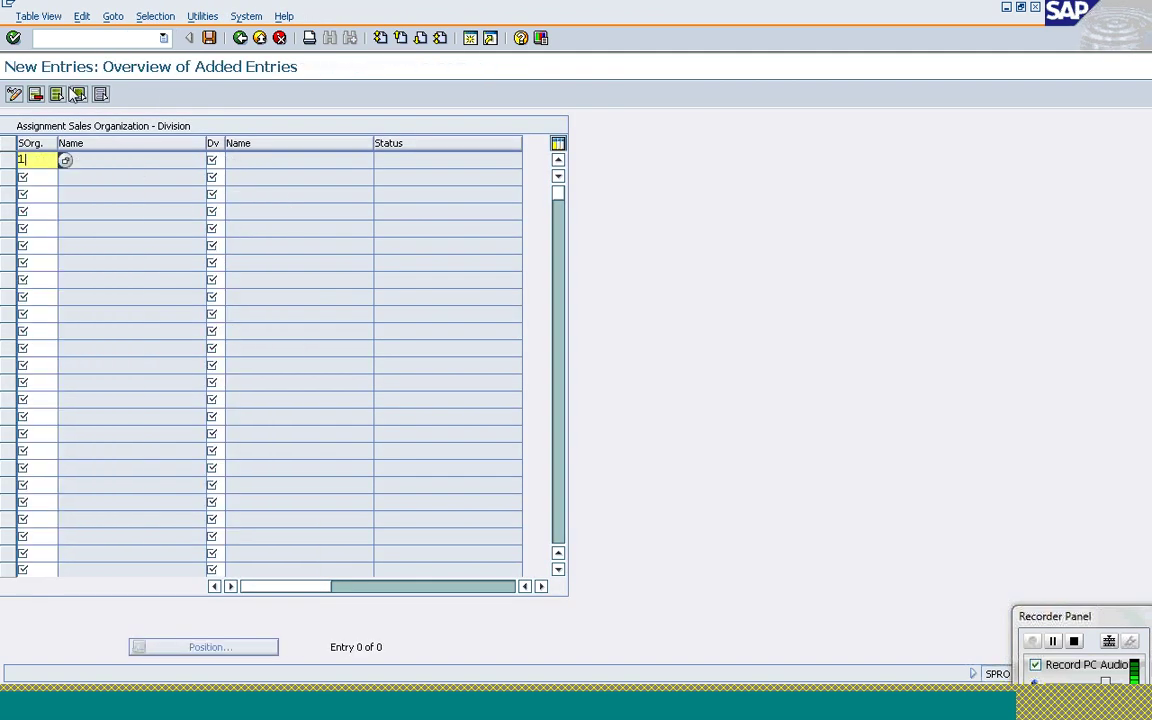
{"action": "type", "text": "000"}
{"action": "key", "text": "Down"}
{"action": "type", "text": "1000"}
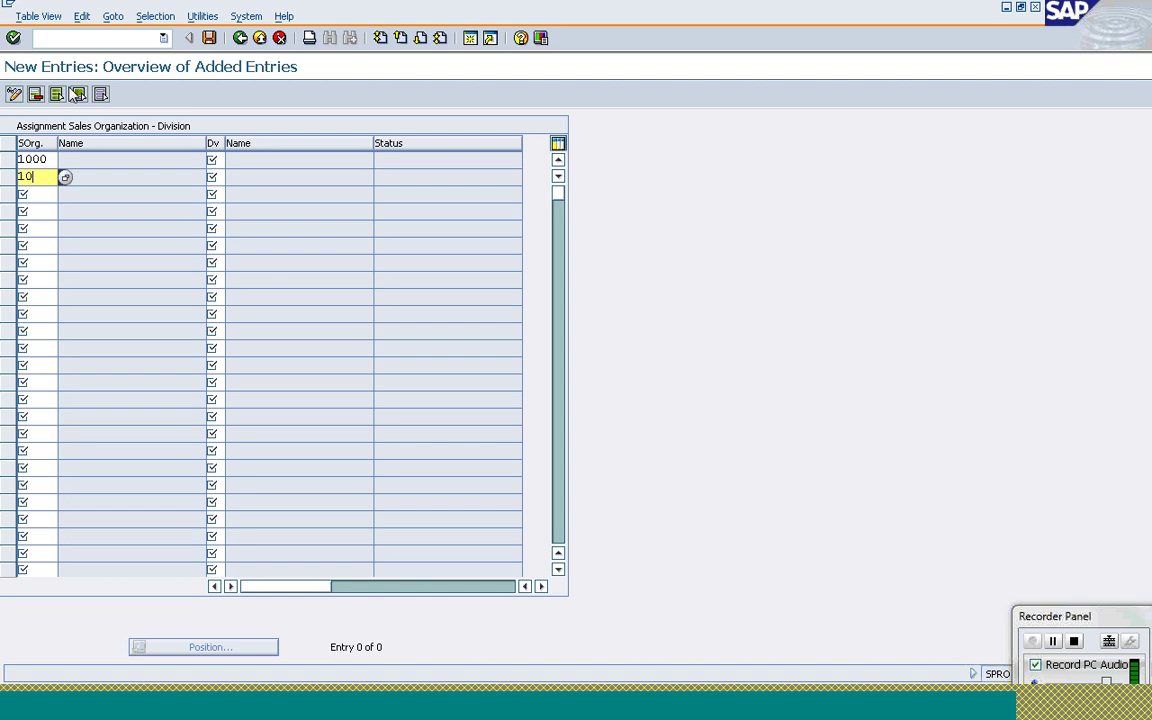
{"action": "left_click", "coordinate": [216, 160]}
{"action": "type", "text": "9"}
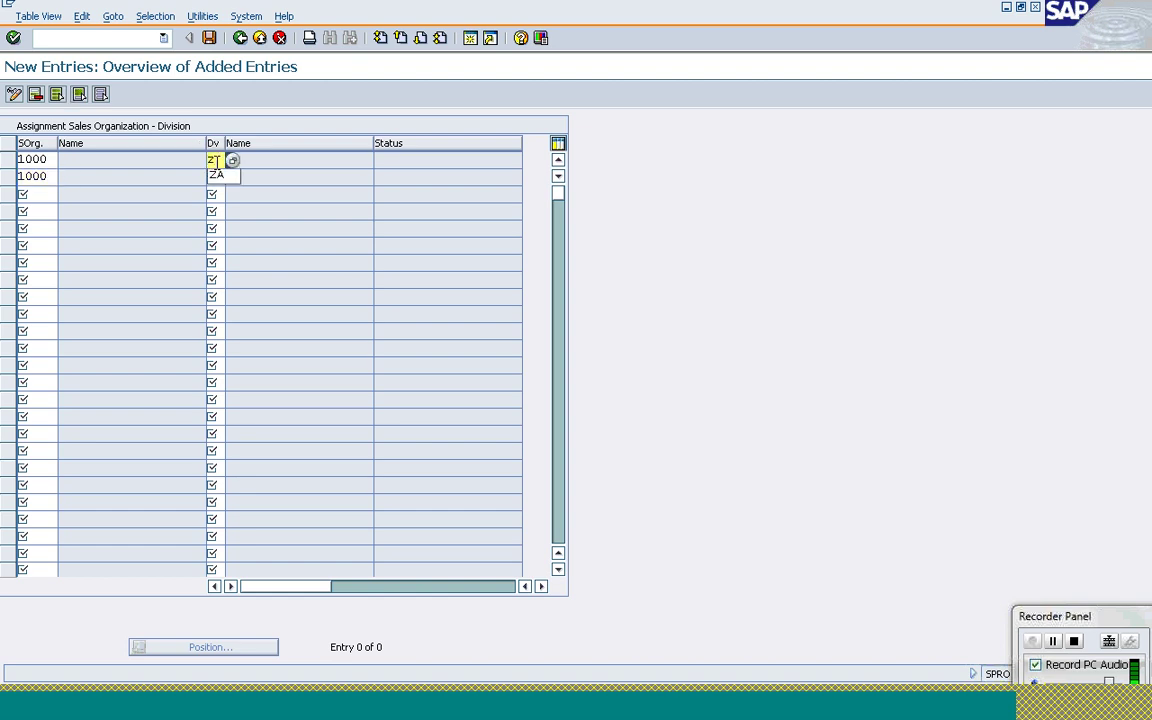
{"action": "key", "text": "Down"}
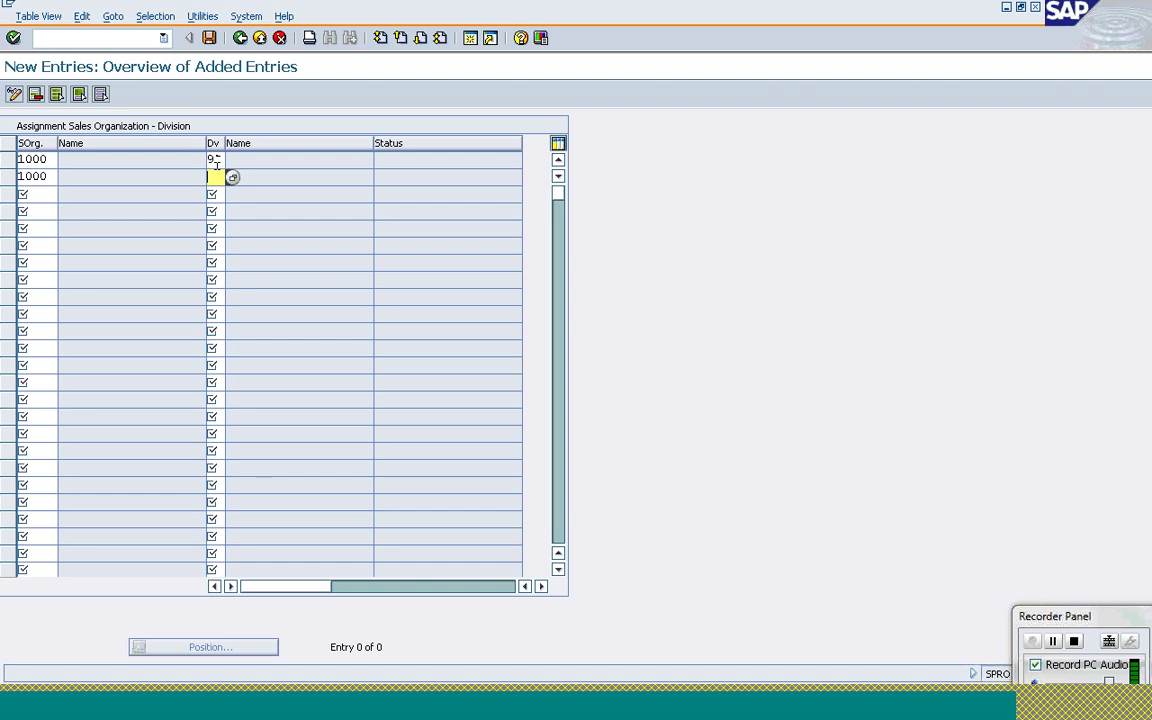
{"action": "type", "text": "92"}
{"action": "key", "text": "Return"}
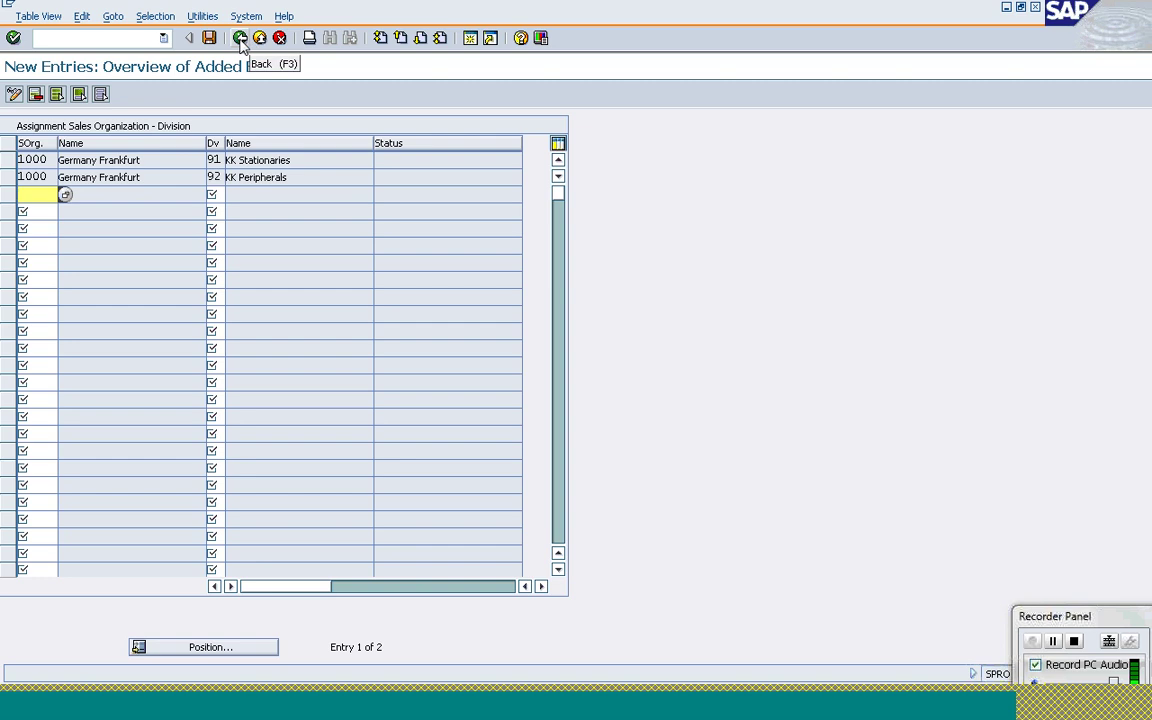
{"action": "left_click", "coordinate": [240, 44]}
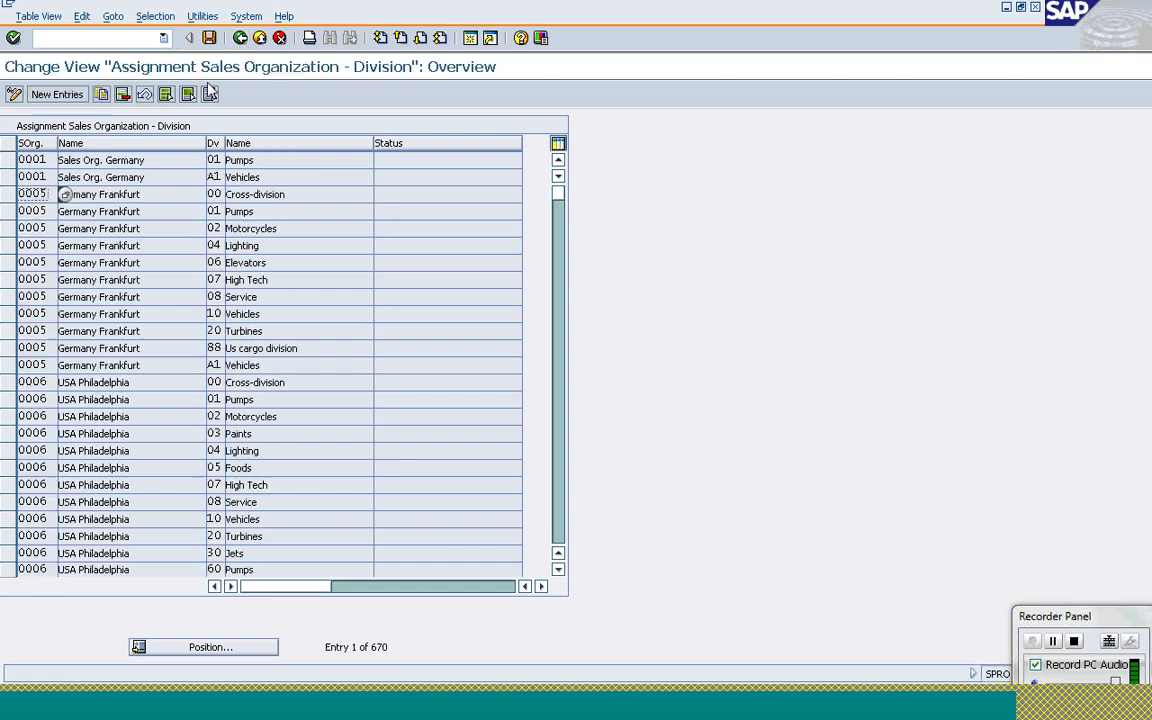
{"action": "left_click", "coordinate": [240, 37]}
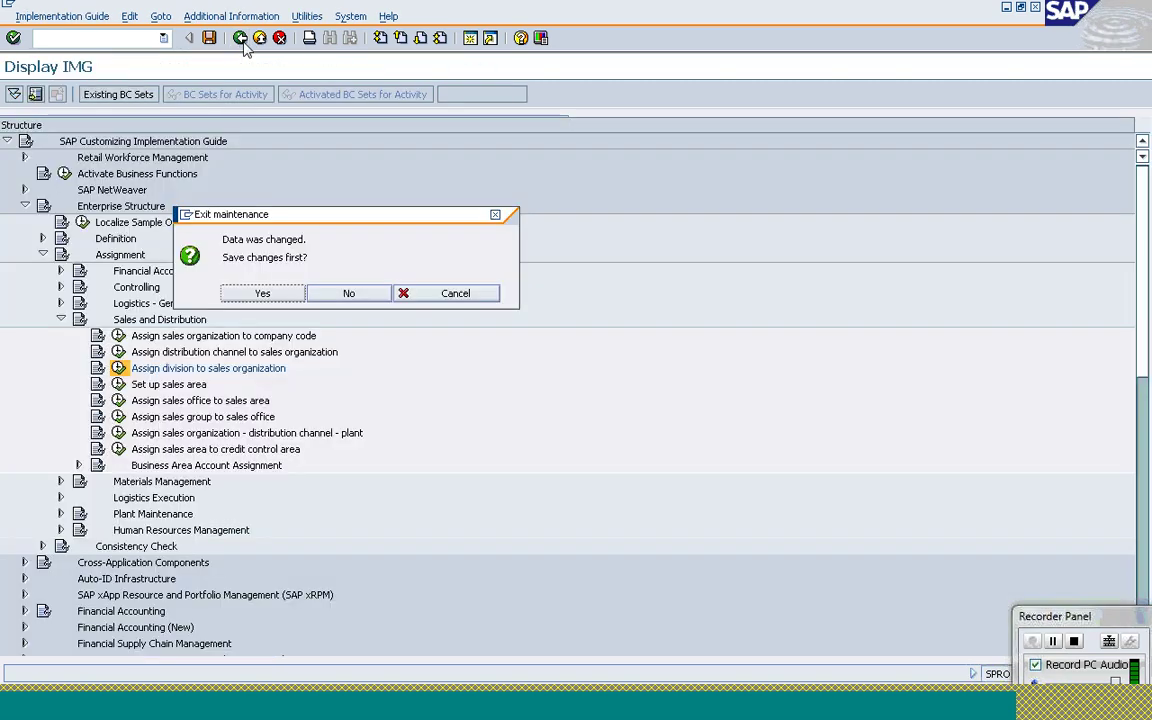
{"action": "left_click", "coordinate": [329, 296]}
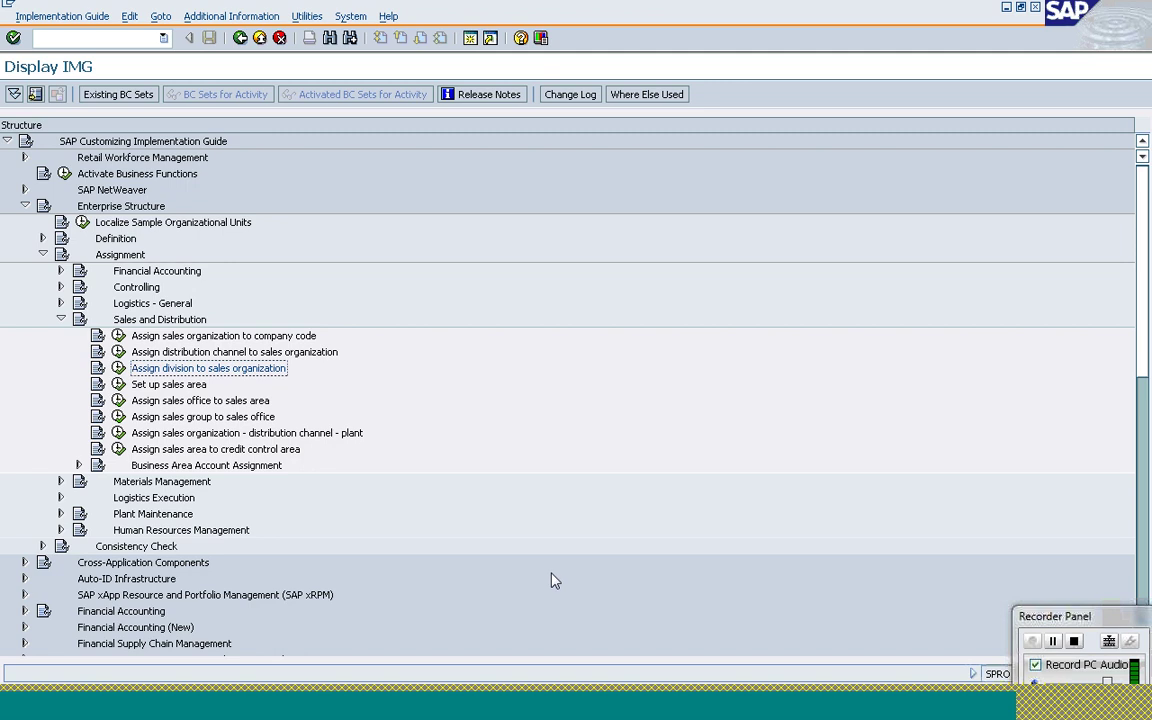
Minimize the SAP GUI window to leave the bare desktop showing.
{"action": "mouse_move", "coordinate": [406, 714]}
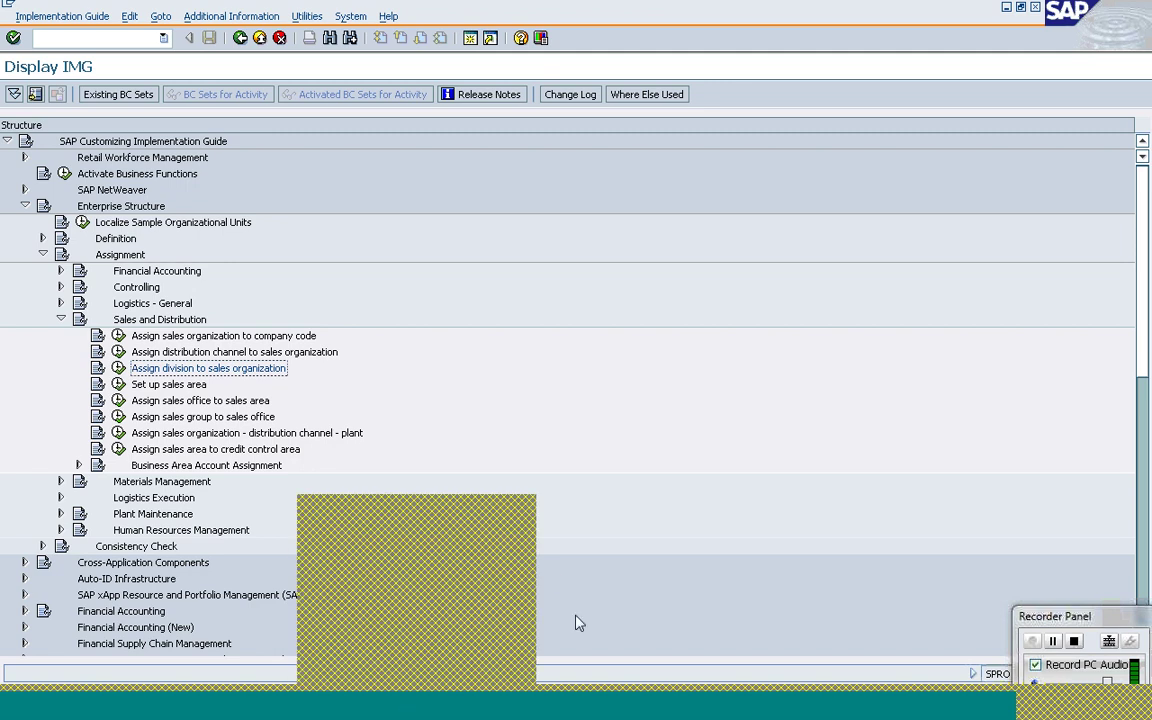
{"action": "left_click", "coordinate": [406, 700]}
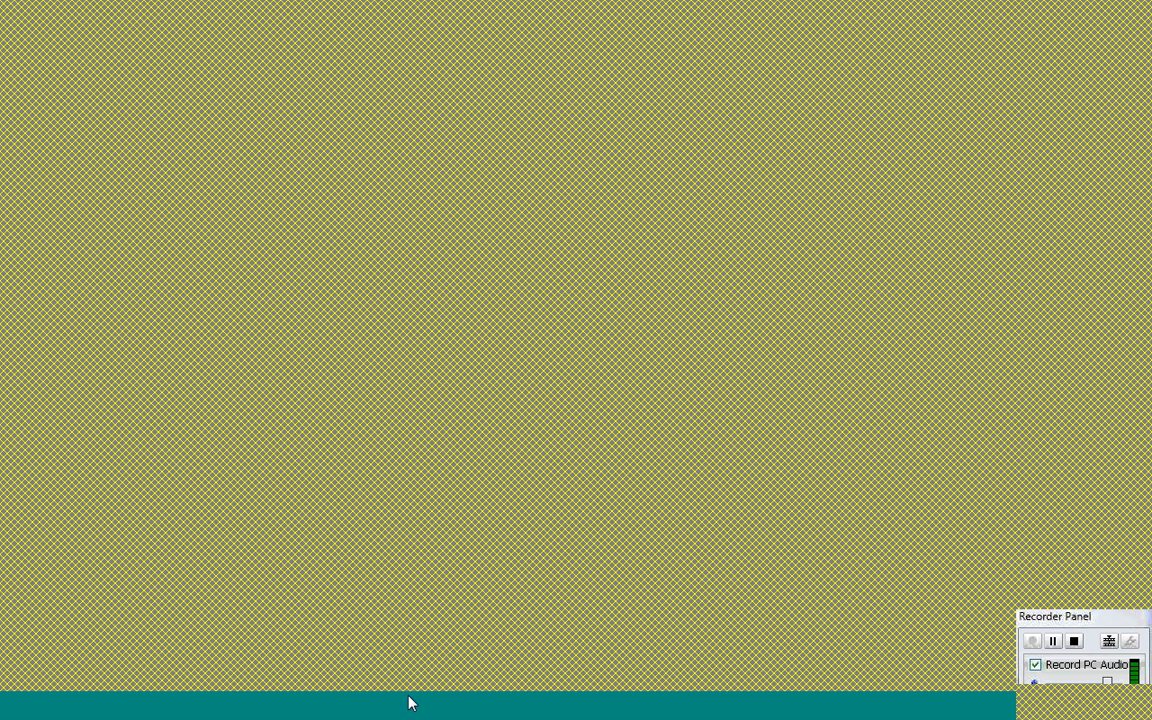
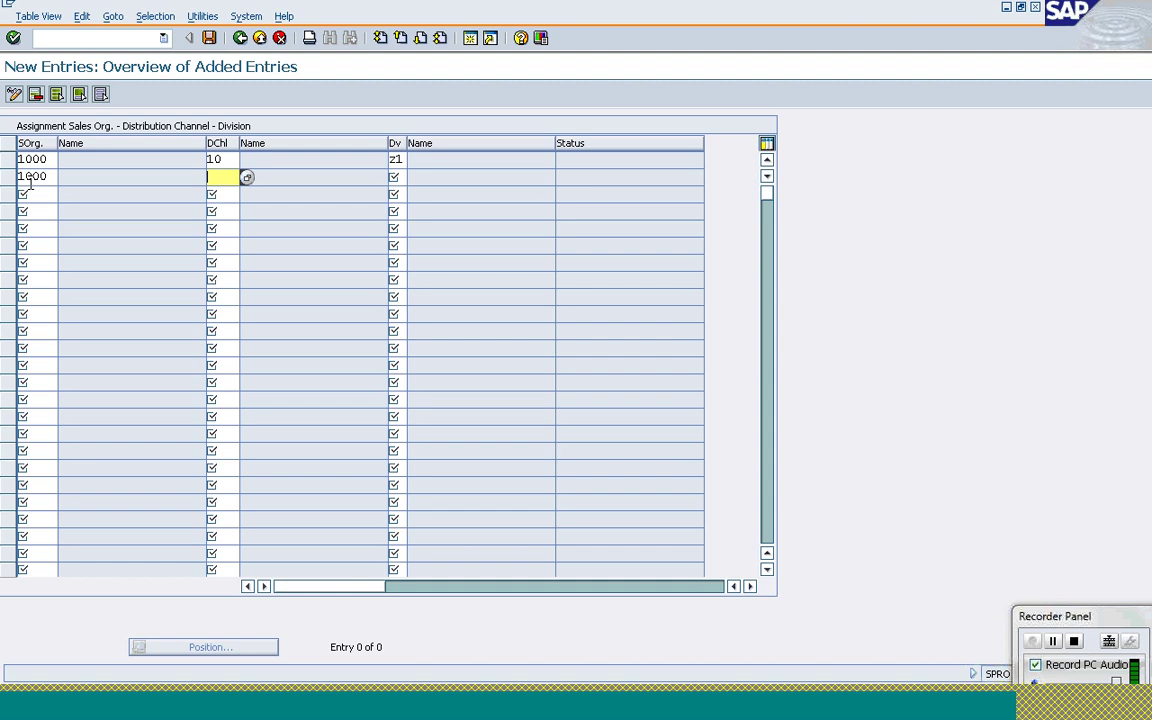
Add sales area rows 1000/10/Z2 and 1000/12/Z1 and check the entries.
{"action": "type", "text": "10"}
{"action": "key", "text": "Tab"}
{"action": "type", "text": "z2"}
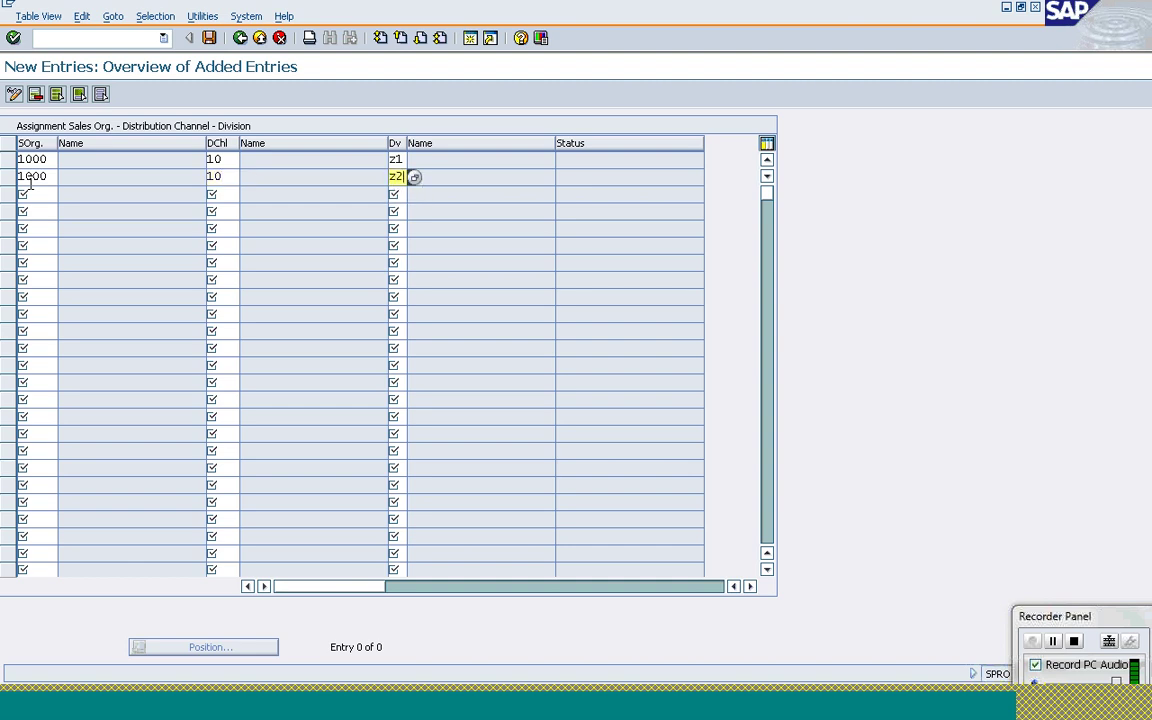
{"action": "left_click", "coordinate": [24, 194]}
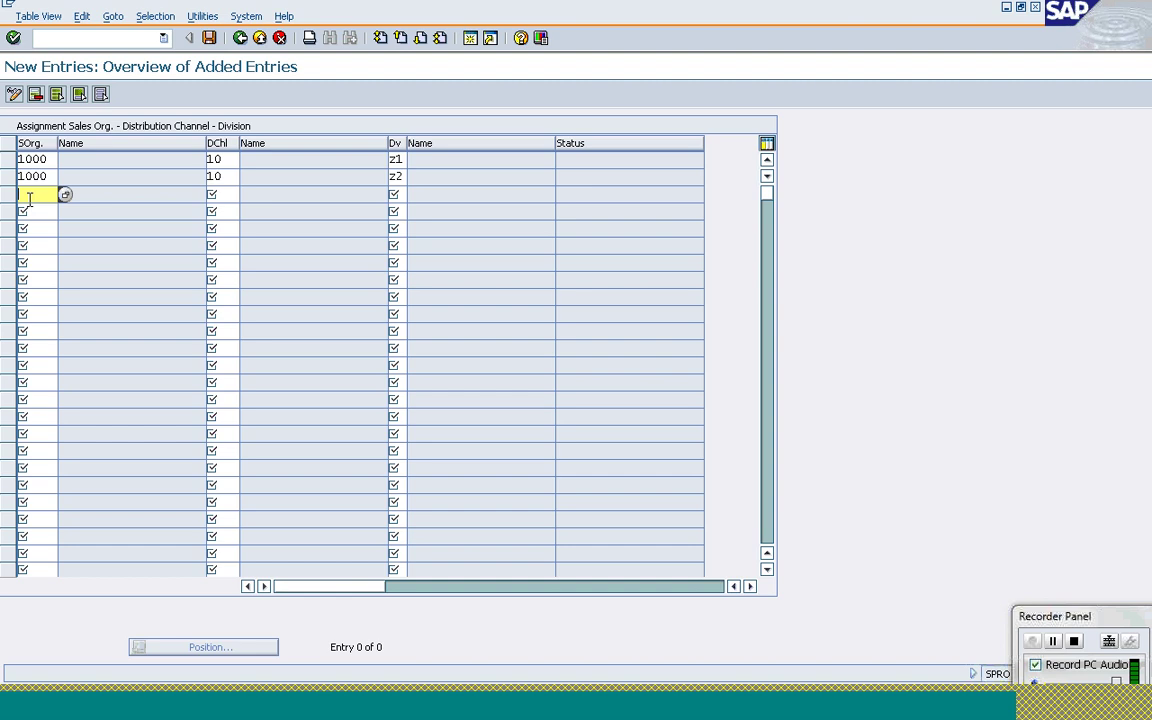
{"action": "type", "text": "1000"}
{"action": "key", "text": "Tab"}
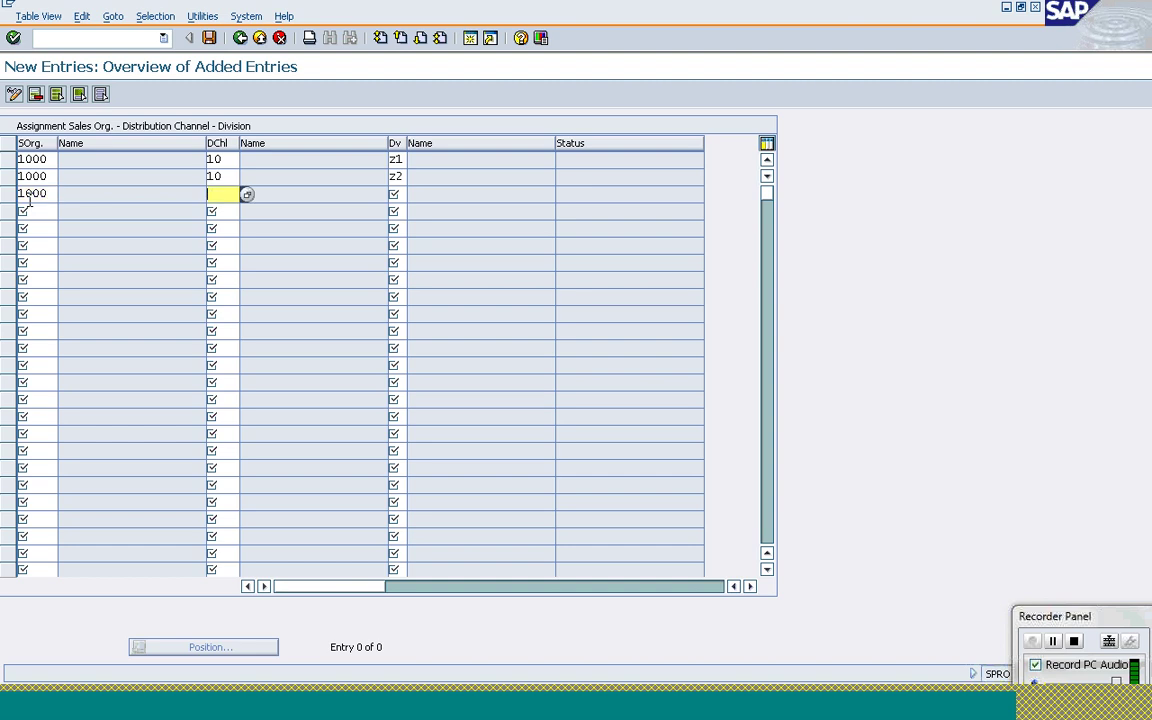
{"action": "type", "text": "12"}
{"action": "key", "text": "Tab"}
{"action": "type", "text": "z"}
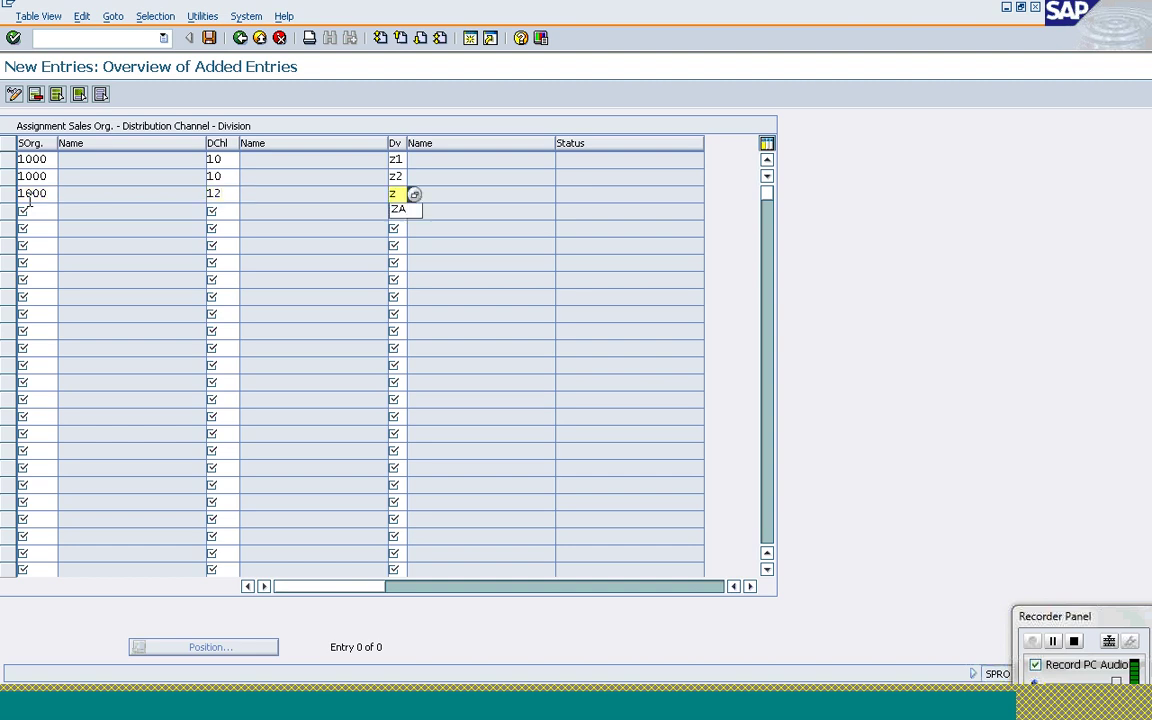
{"action": "type", "text": "1"}
{"action": "key", "text": "Return"}
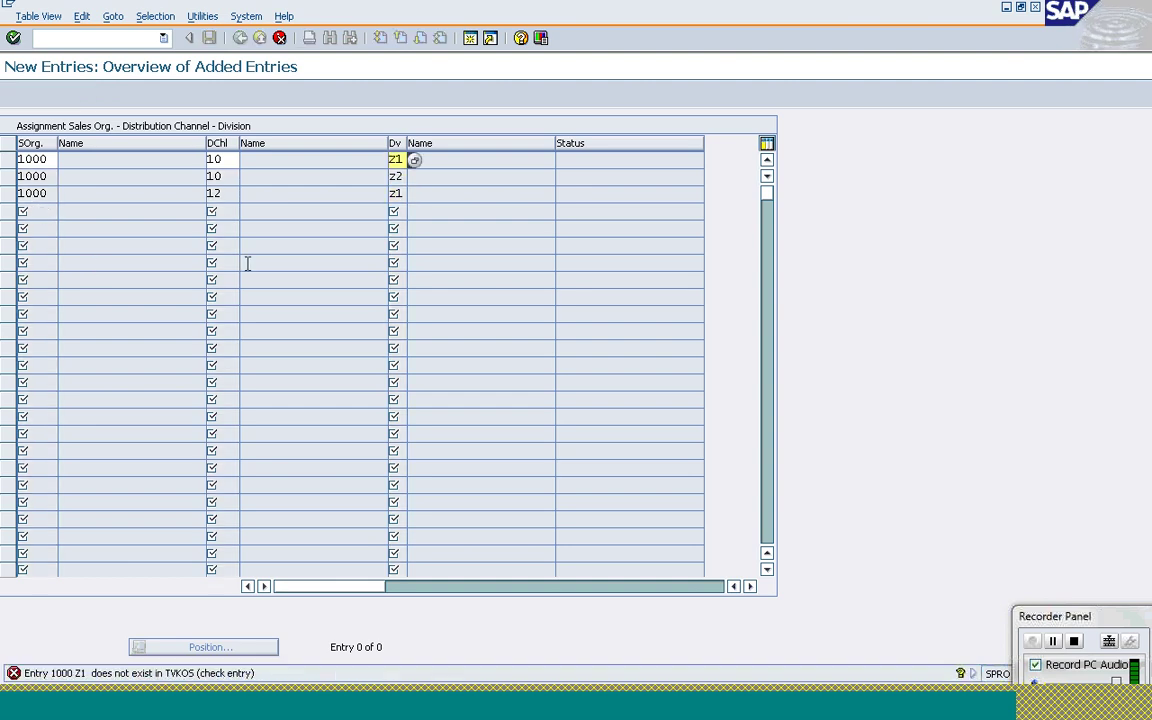
Set the first row's division to A1 Vehicles from the list of allowed divisions.
{"action": "left_click", "coordinate": [418, 170]}
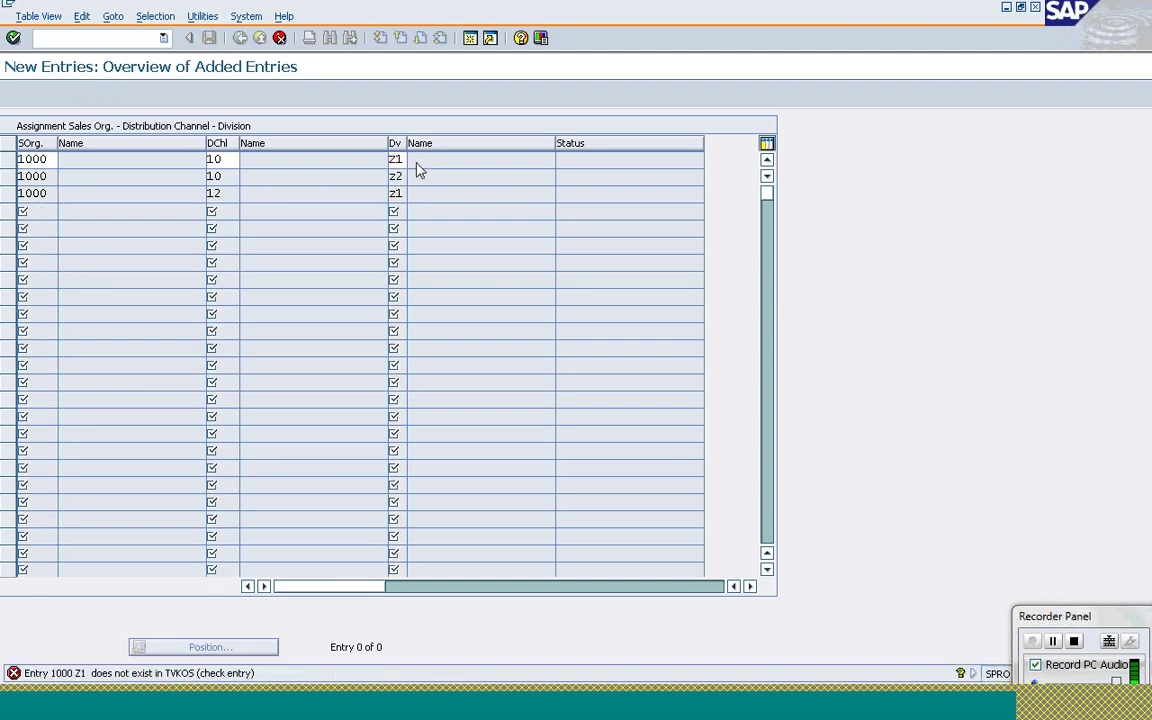
{"action": "left_click", "coordinate": [398, 160]}
{"action": "left_click", "coordinate": [412, 160]}
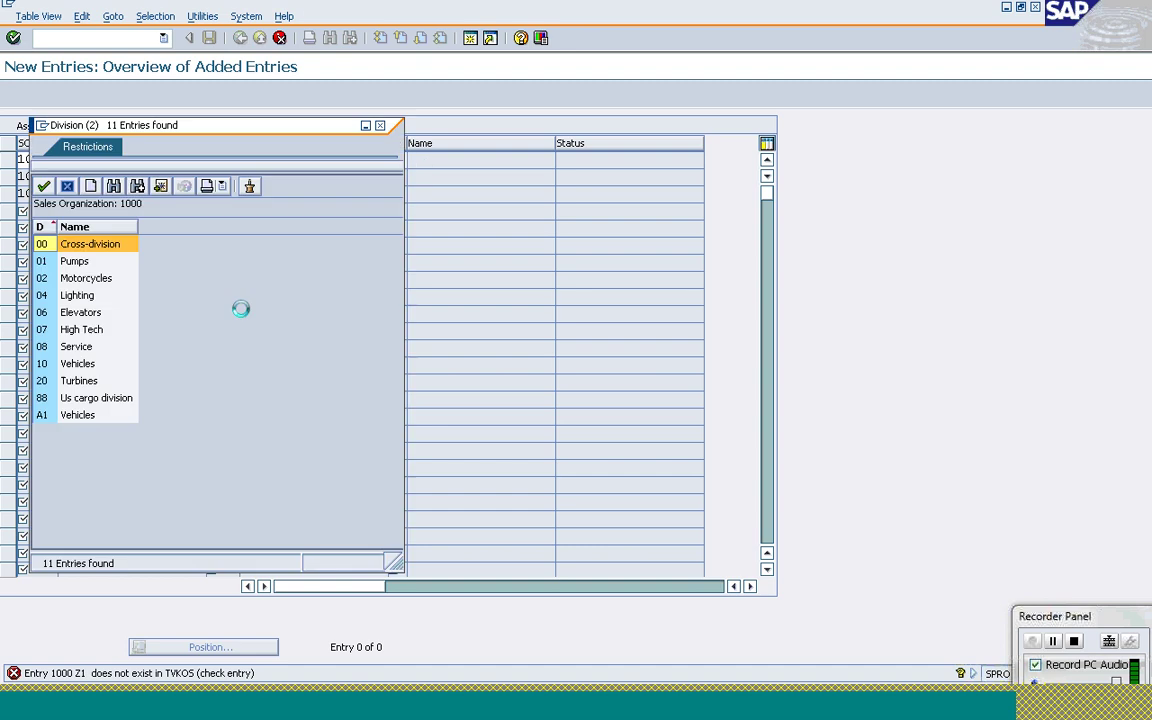
{"action": "left_click", "coordinate": [44, 414]}
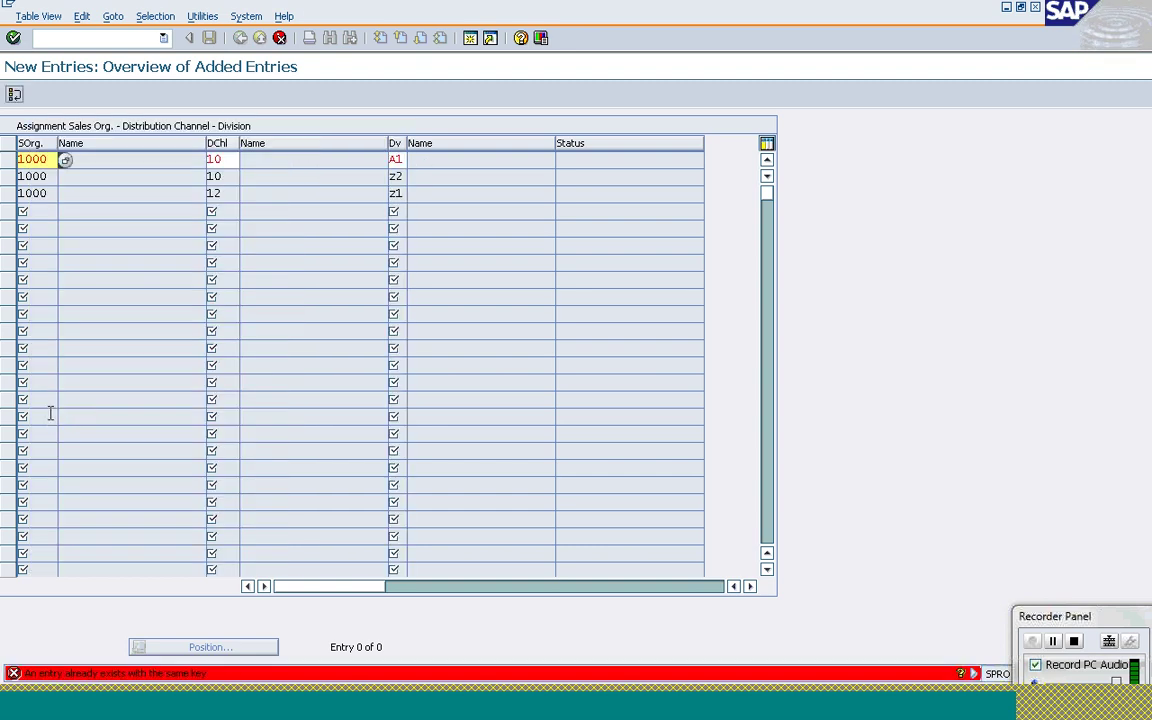
Discard the unsaved new entries, return to the full list, and switch to the training slide.
{"action": "left_click", "coordinate": [281, 39]}
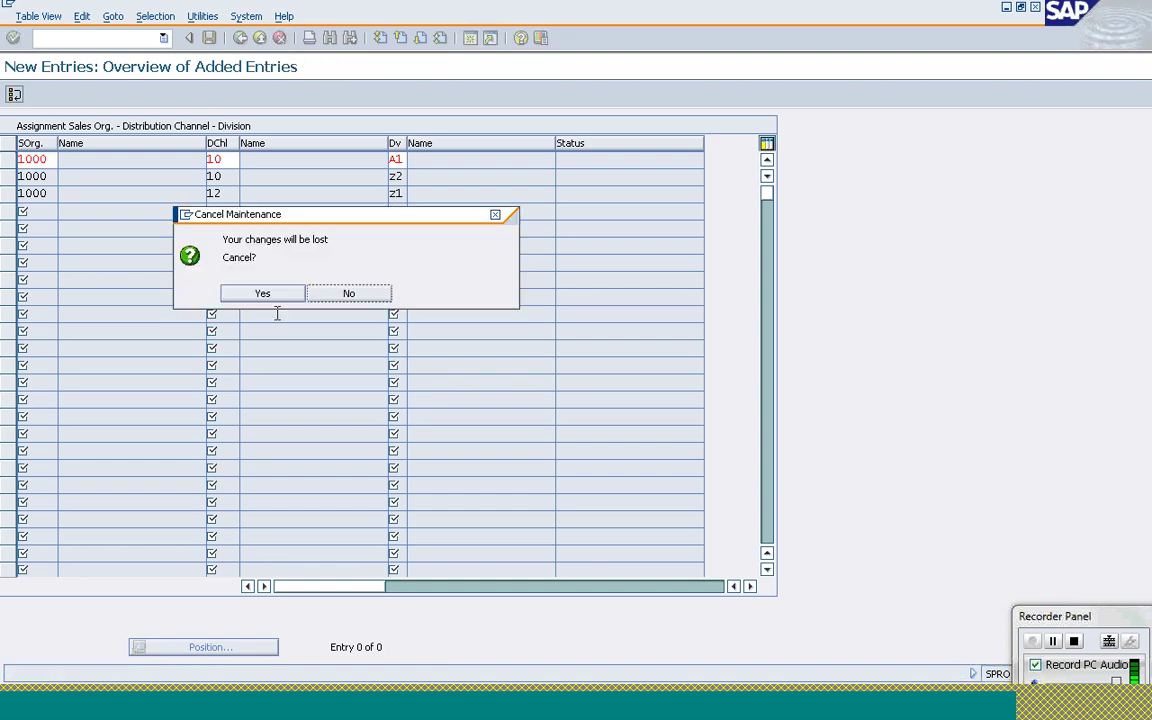
{"action": "left_click", "coordinate": [262, 294]}
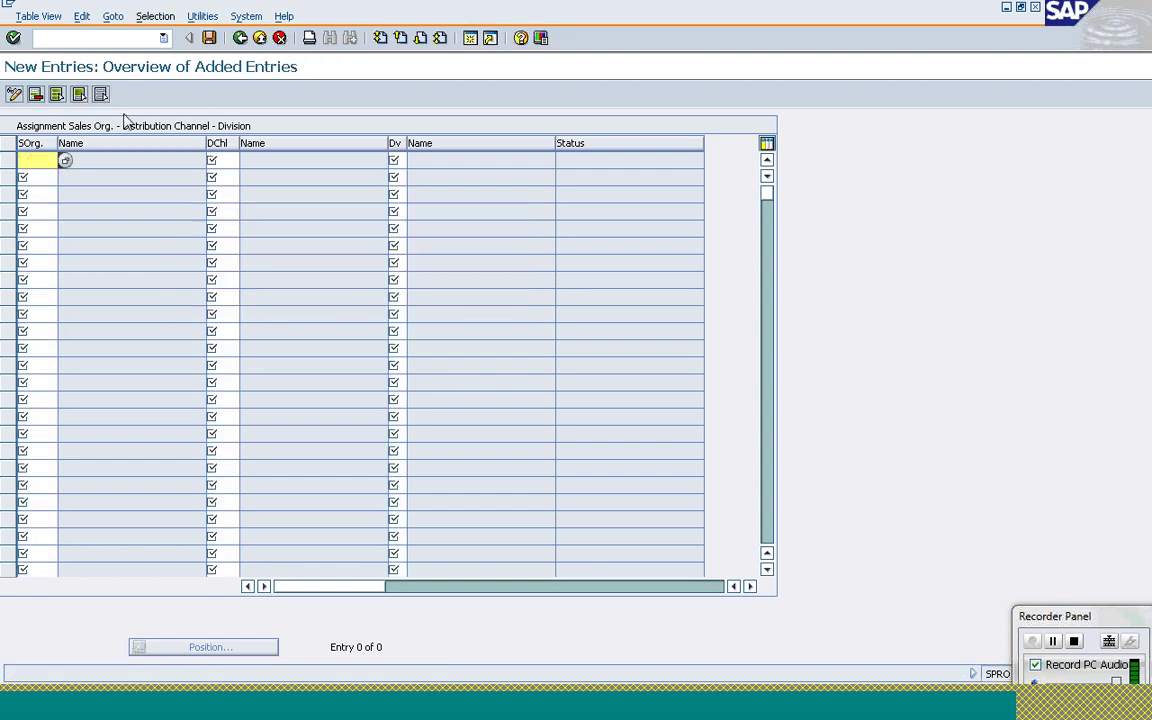
{"action": "left_click", "coordinate": [241, 39]}
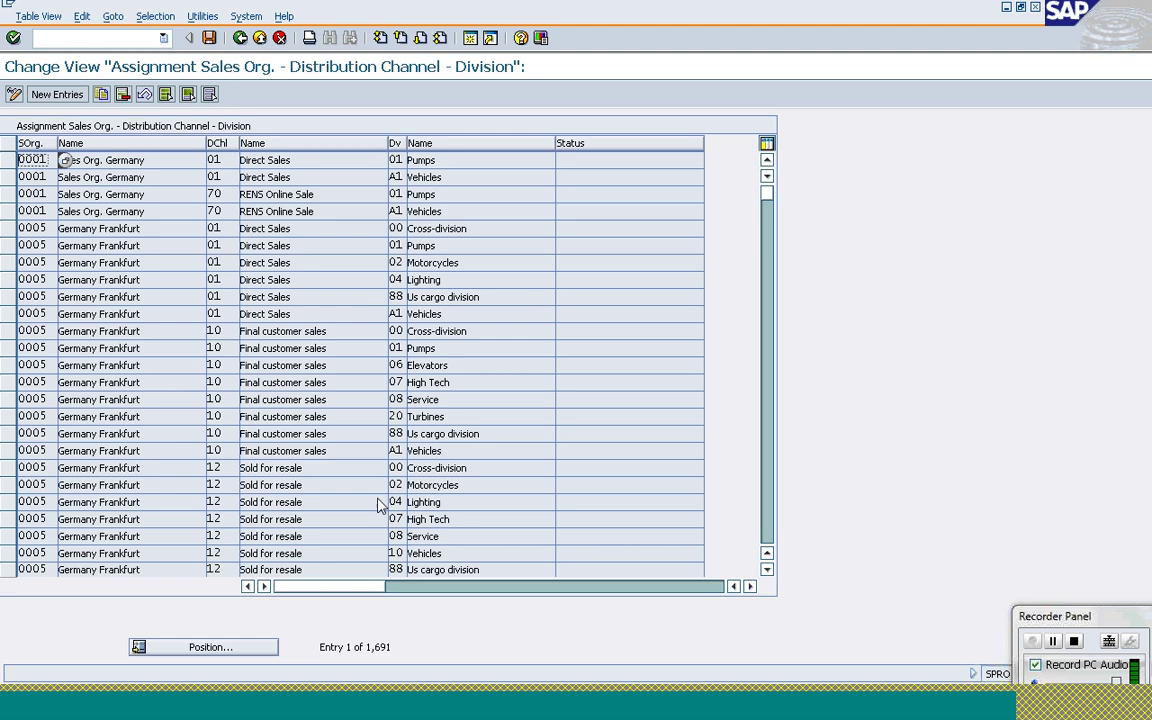
{"action": "left_click", "coordinate": [248, 712]}
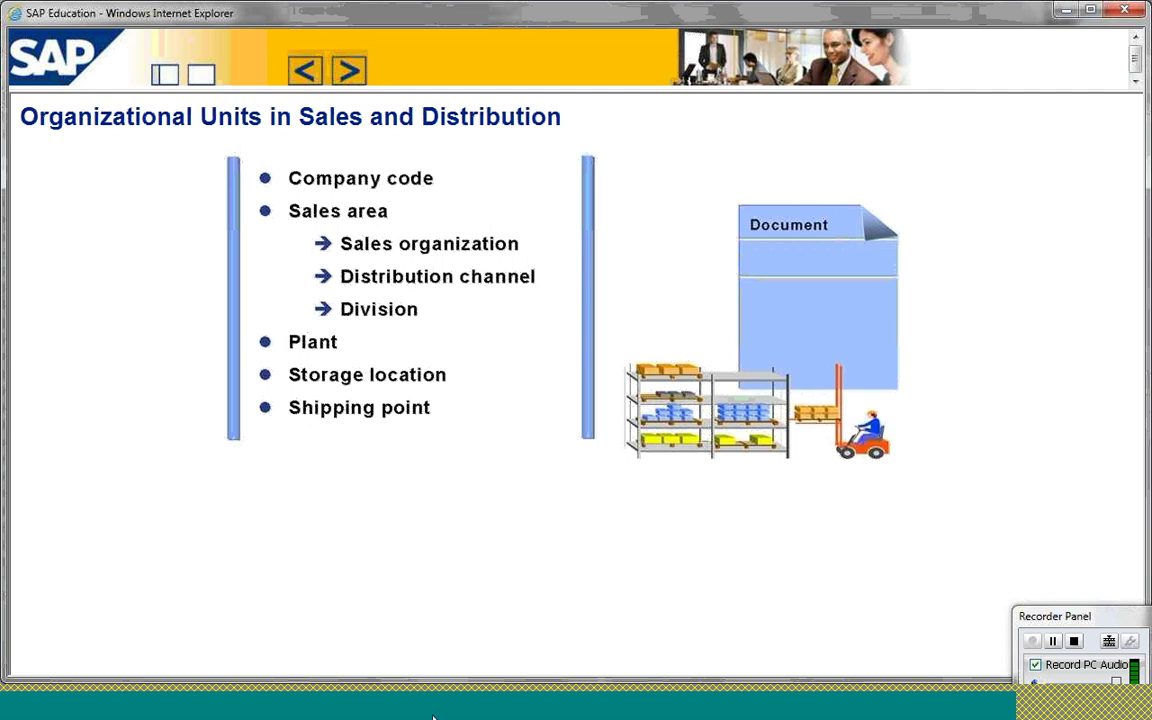
Bring the SAP assignment list of 1,691 entries back in front of the slide.
{"action": "mouse_move", "coordinate": [424, 714]}
{"action": "mouse_move", "coordinate": [290, 701]}
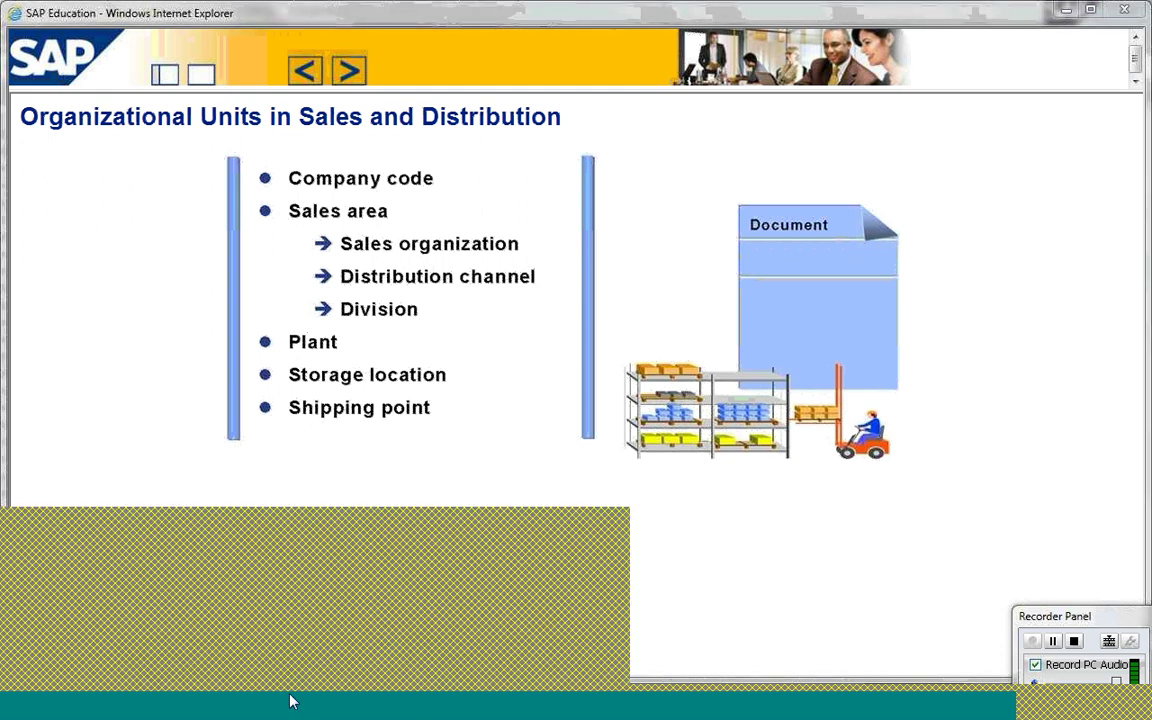
{"action": "left_click", "coordinate": [486, 635]}
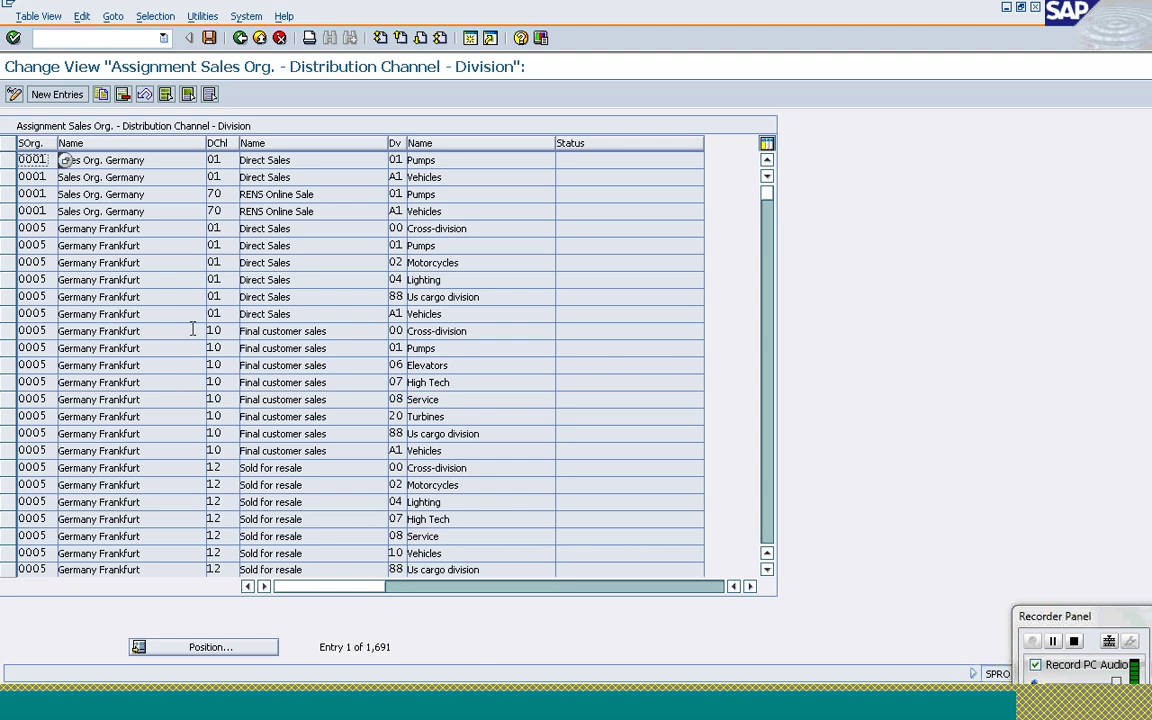
Toggle between the New Entries screen and the assignment list, then back out to the Display IMG tree.
{"action": "left_click", "coordinate": [421, 713]}
{"action": "left_click", "coordinate": [421, 713]}
{"action": "left_click", "coordinate": [45, 96]}
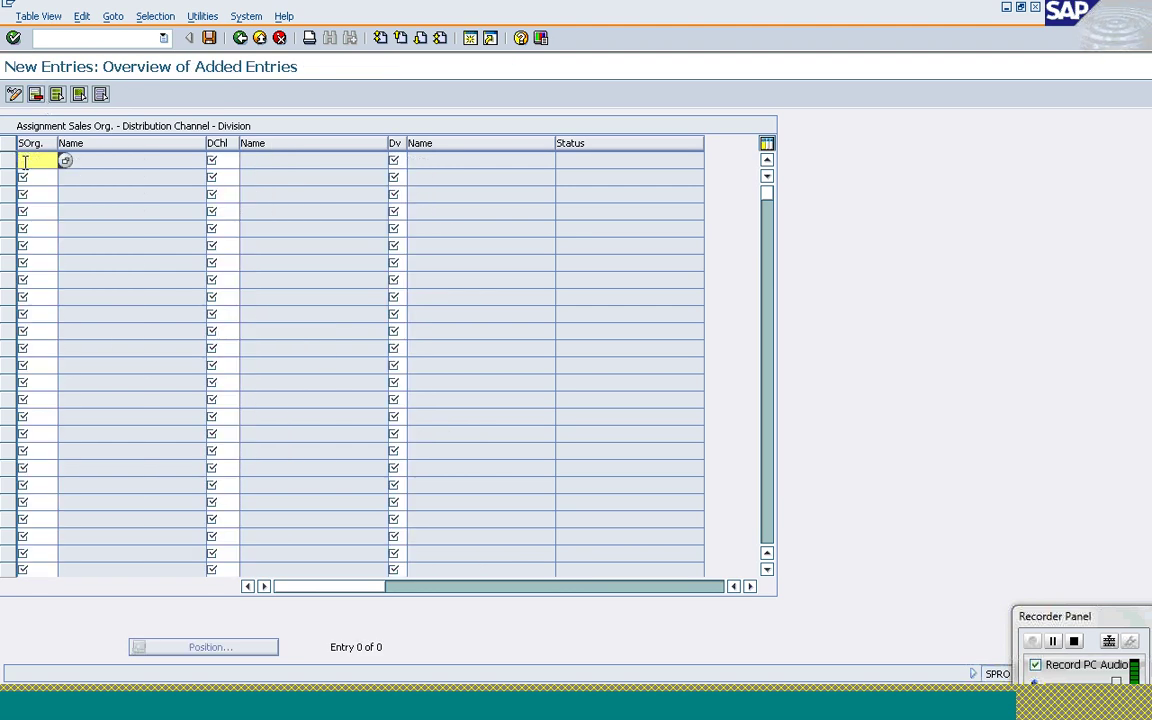
{"action": "key", "text": "F3"}
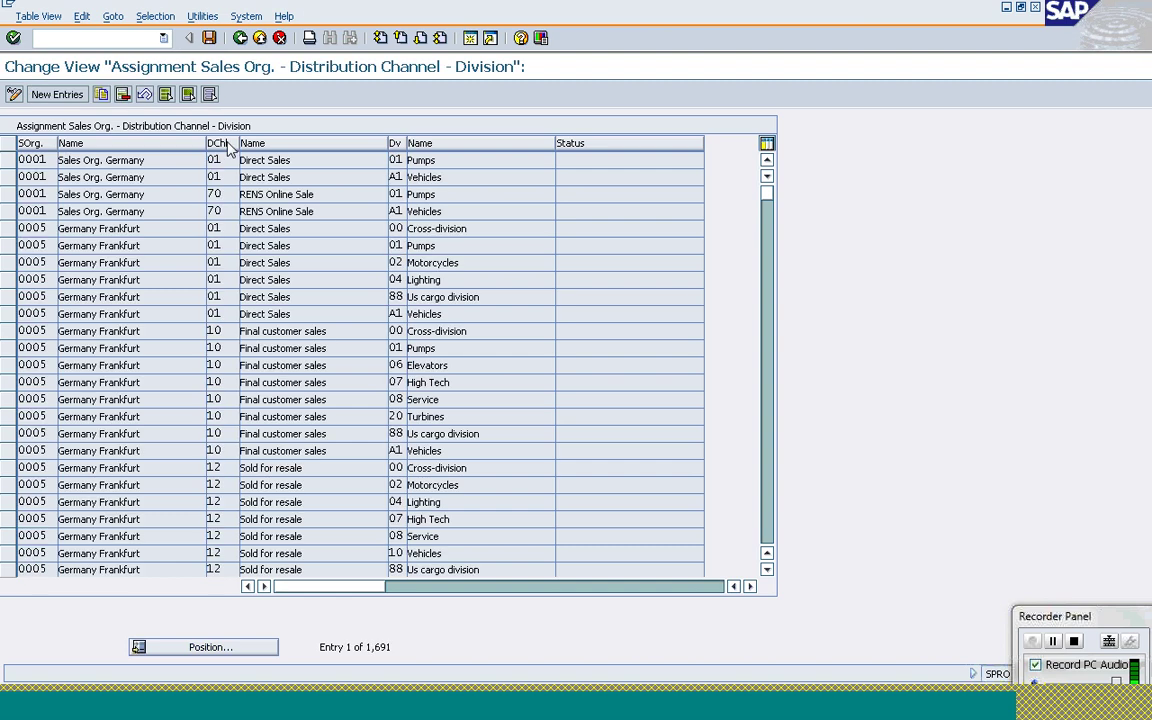
{"action": "key", "text": "F5"}
{"action": "key", "text": "F3"}
{"action": "key", "text": "F5"}
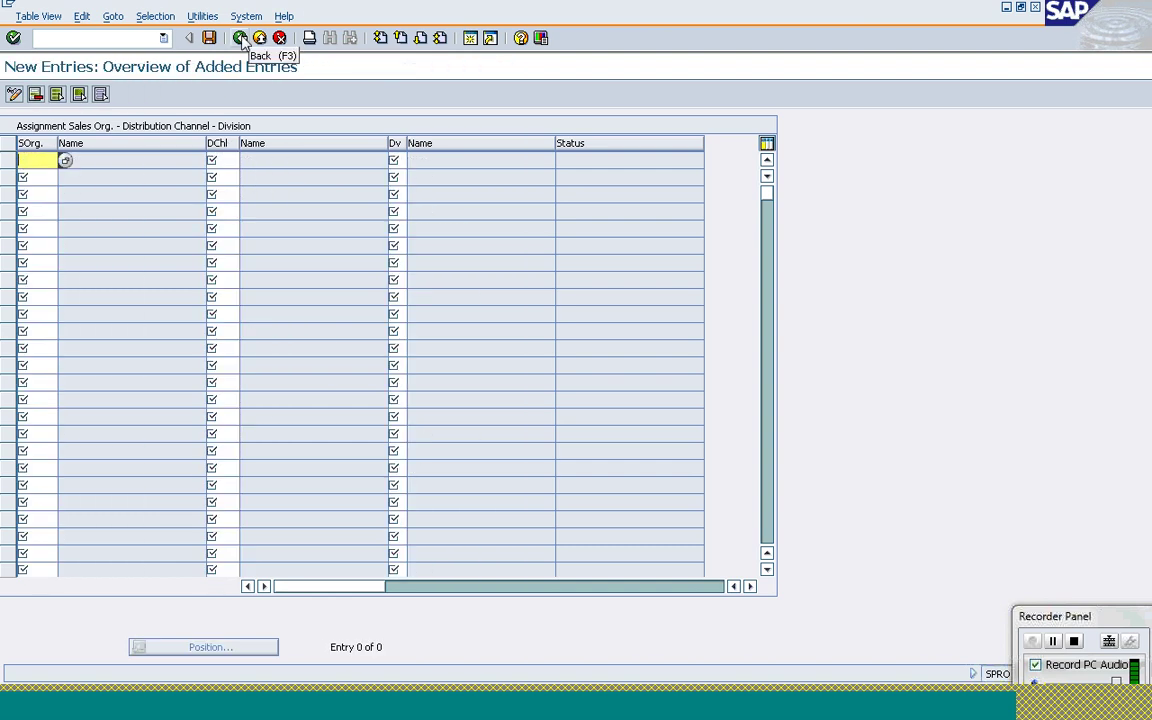
{"action": "left_click", "coordinate": [241, 38]}
{"action": "left_click", "coordinate": [241, 38]}
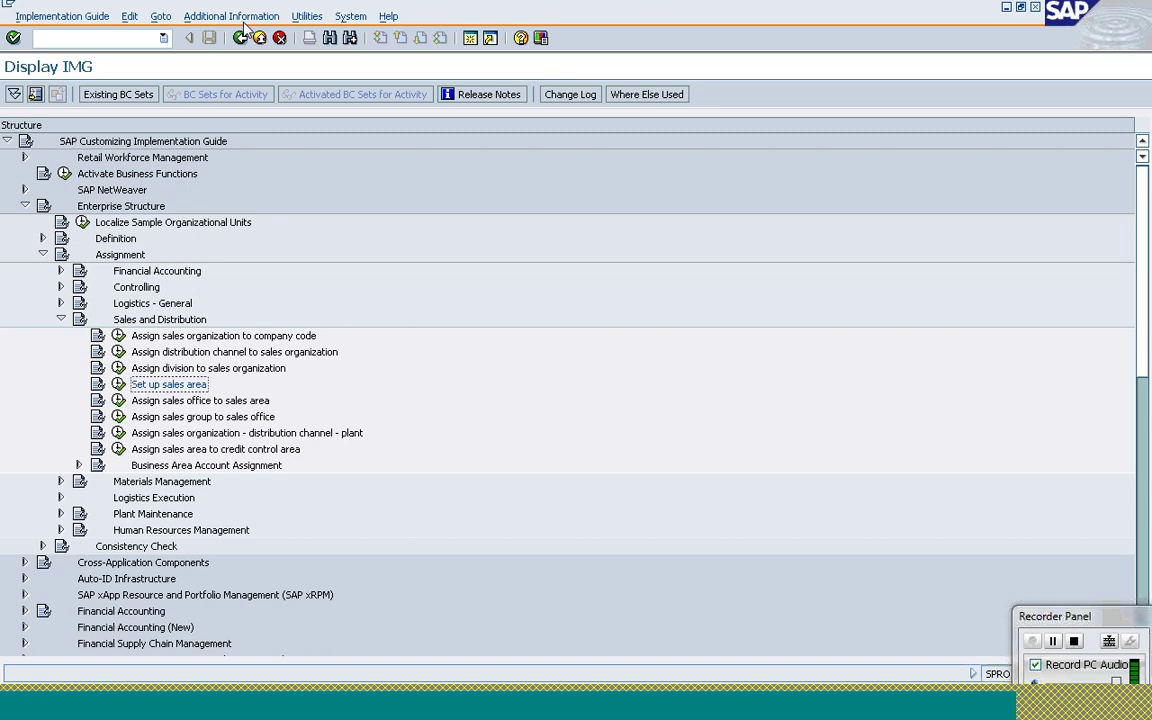
Browse the Sales and Distribution assignment activities and execute 'Assign sales organization - distribution channel - plant'.
{"action": "left_click", "coordinate": [182, 405]}
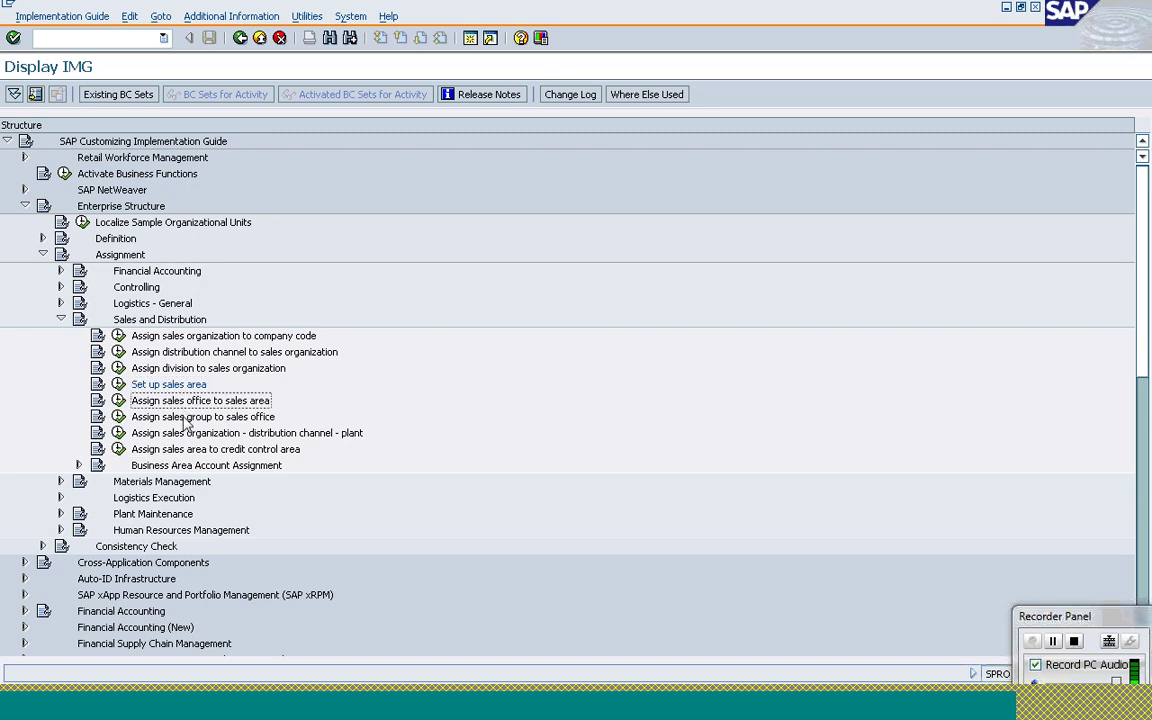
{"action": "left_click", "coordinate": [184, 418]}
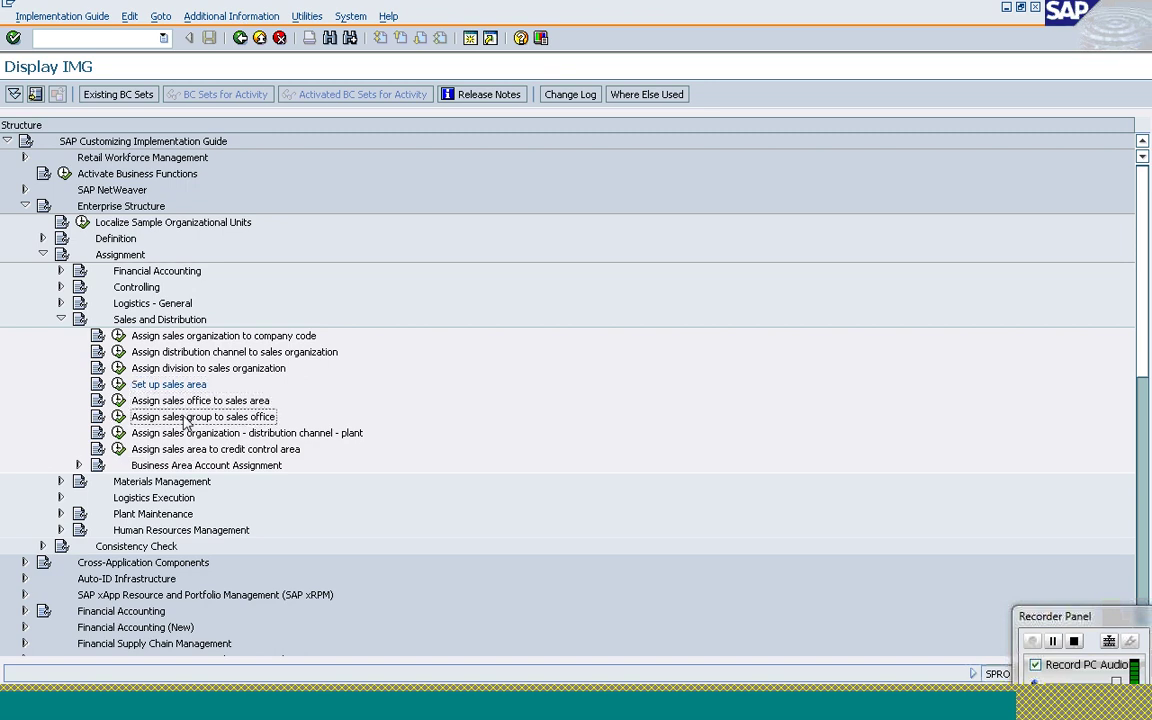
{"action": "key", "text": "Up"}
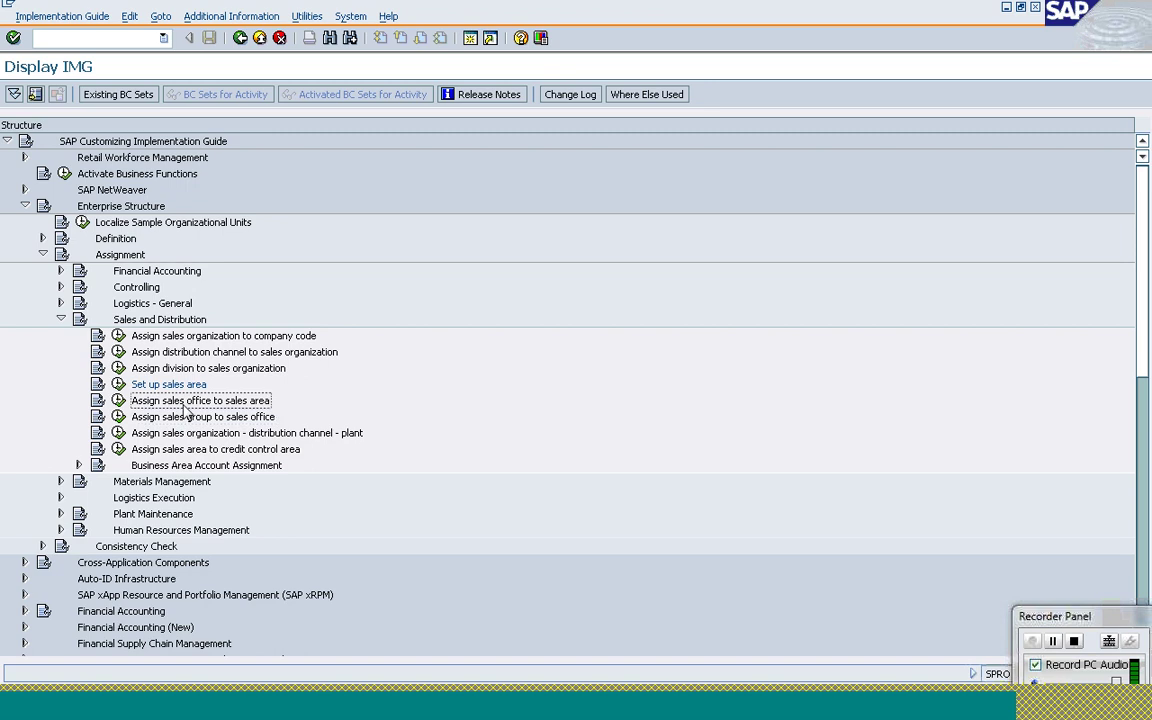
{"action": "left_click", "coordinate": [178, 416]}
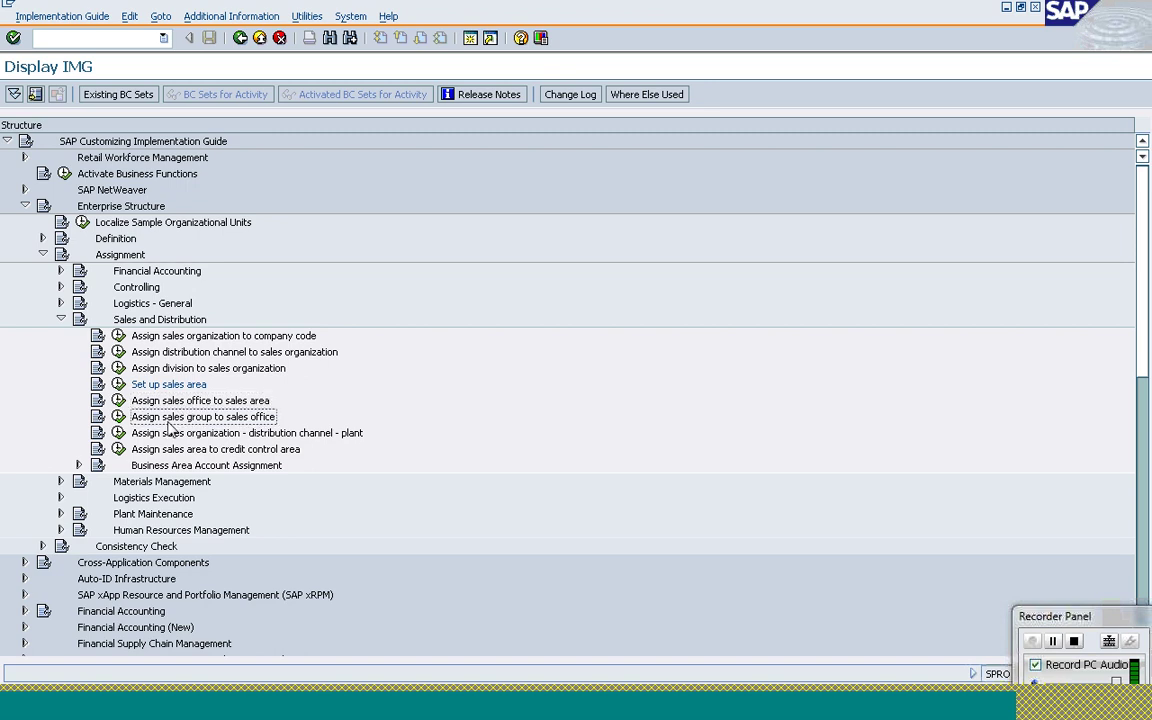
{"action": "left_click", "coordinate": [176, 400]}
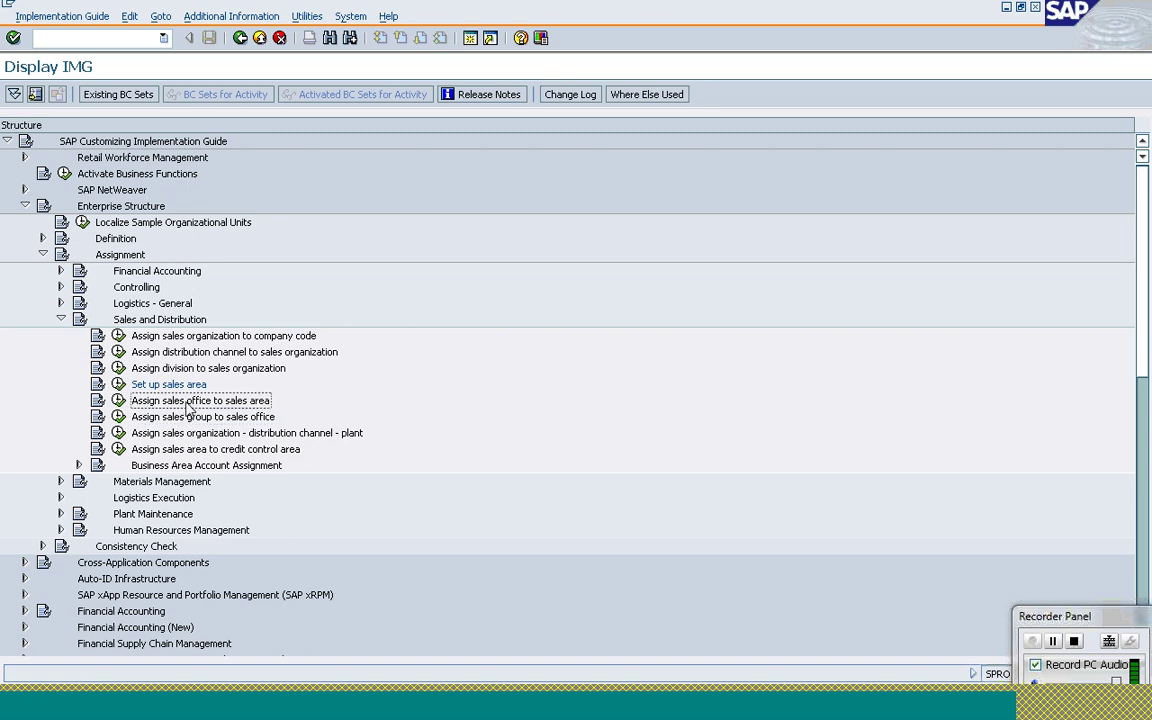
{"action": "left_click", "coordinate": [151, 418]}
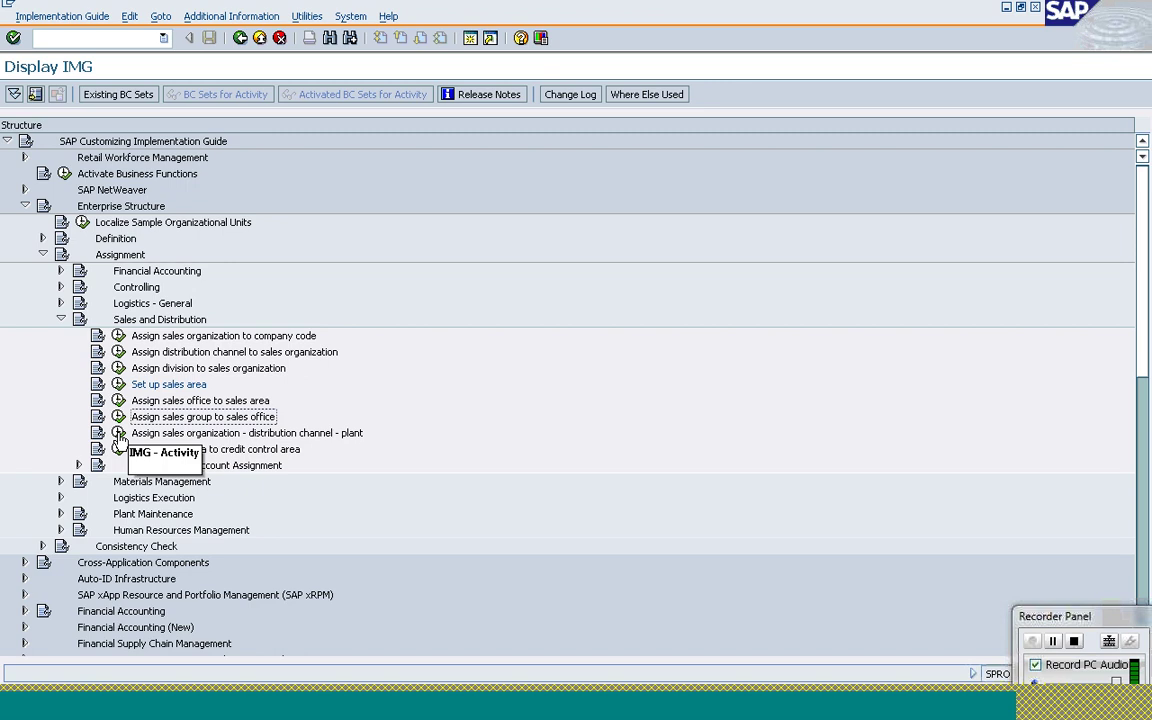
{"action": "left_click", "coordinate": [118, 434]}
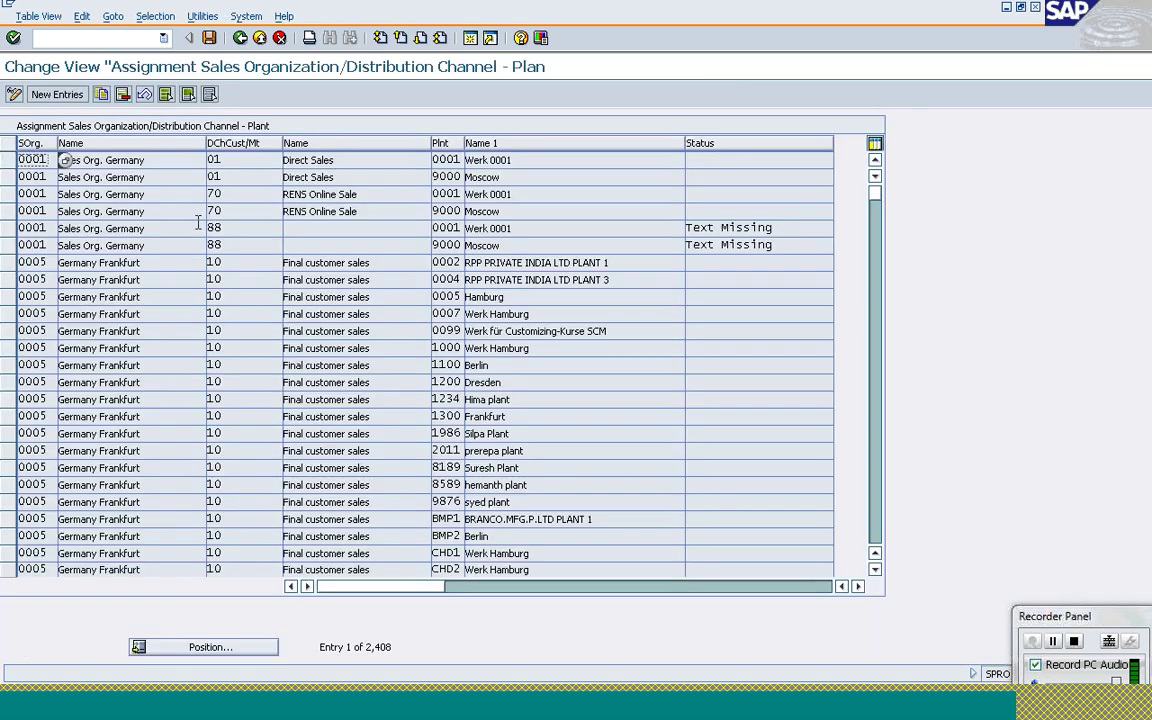
{"action": "left_click", "coordinate": [168, 226]}
{"action": "key", "text": "Down"}
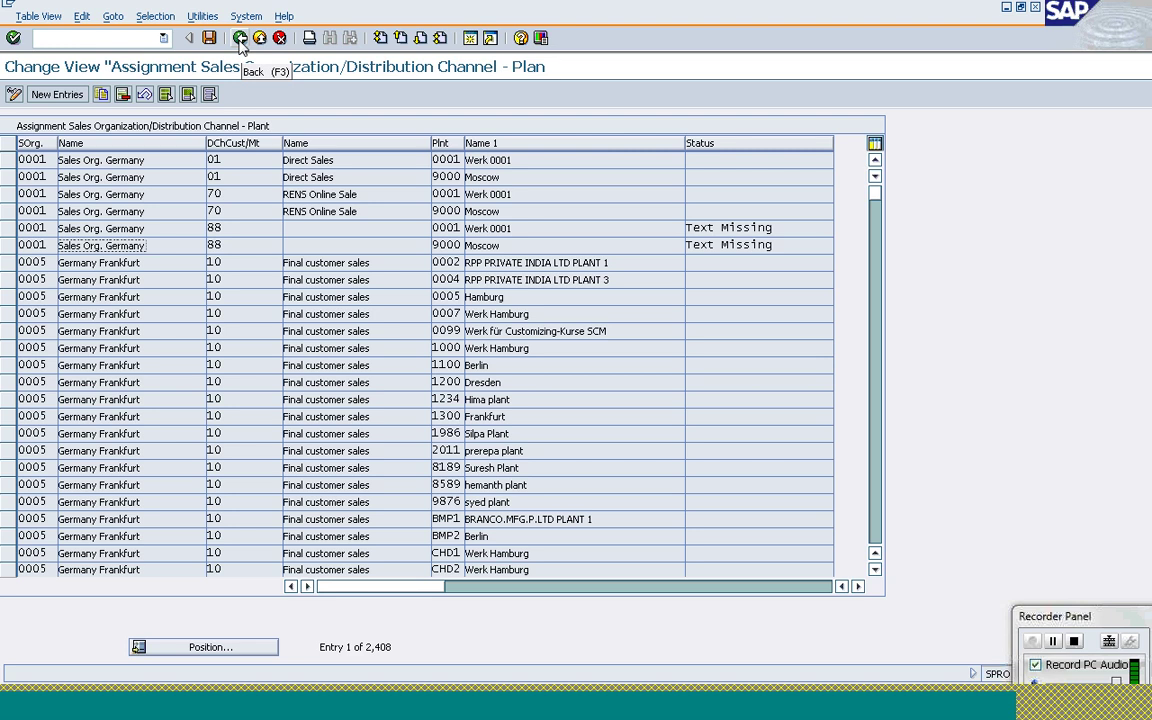
{"action": "left_click", "coordinate": [240, 40]}
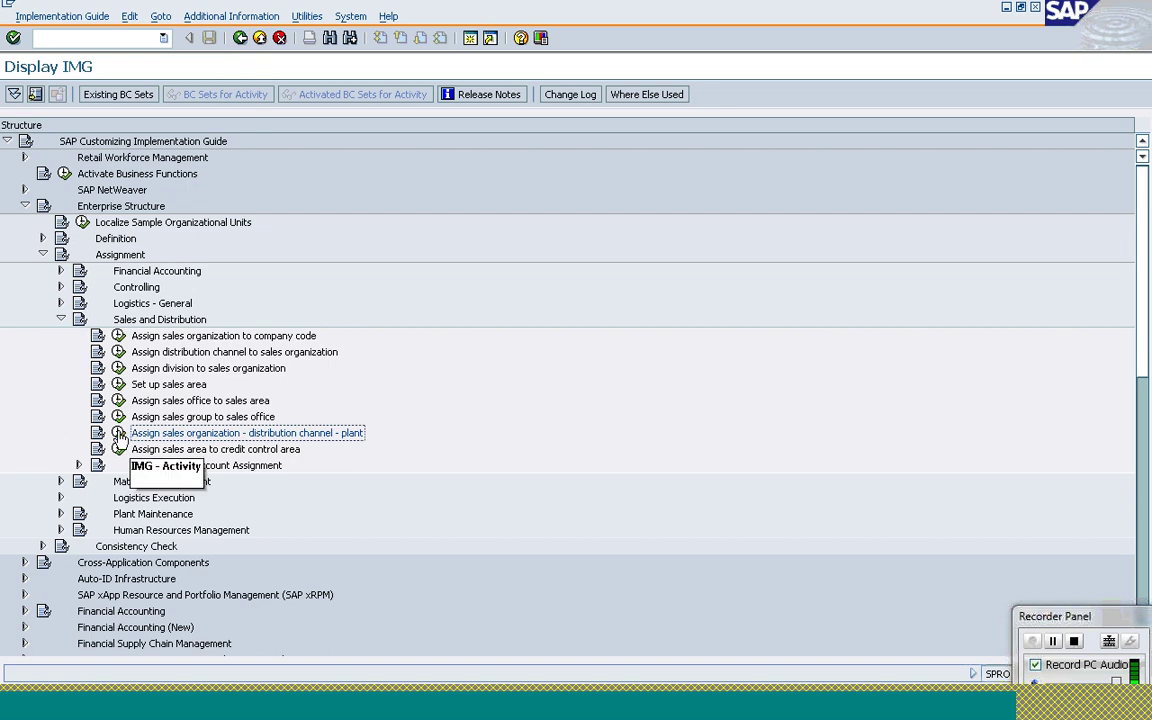
{"action": "left_click", "coordinate": [118, 435]}
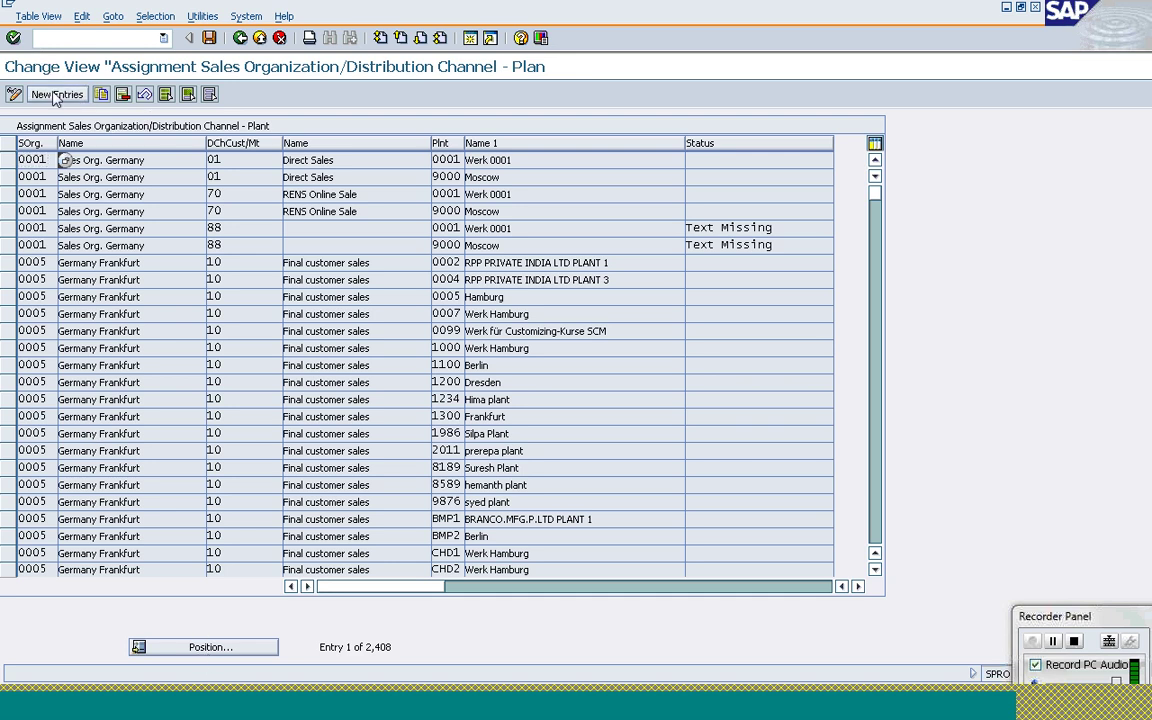
Add a new entry pairing sales org 1000 and channel 10 with plant 2100, starting a second row.
{"action": "left_click", "coordinate": [57, 94]}
{"action": "type", "text": "1000"}
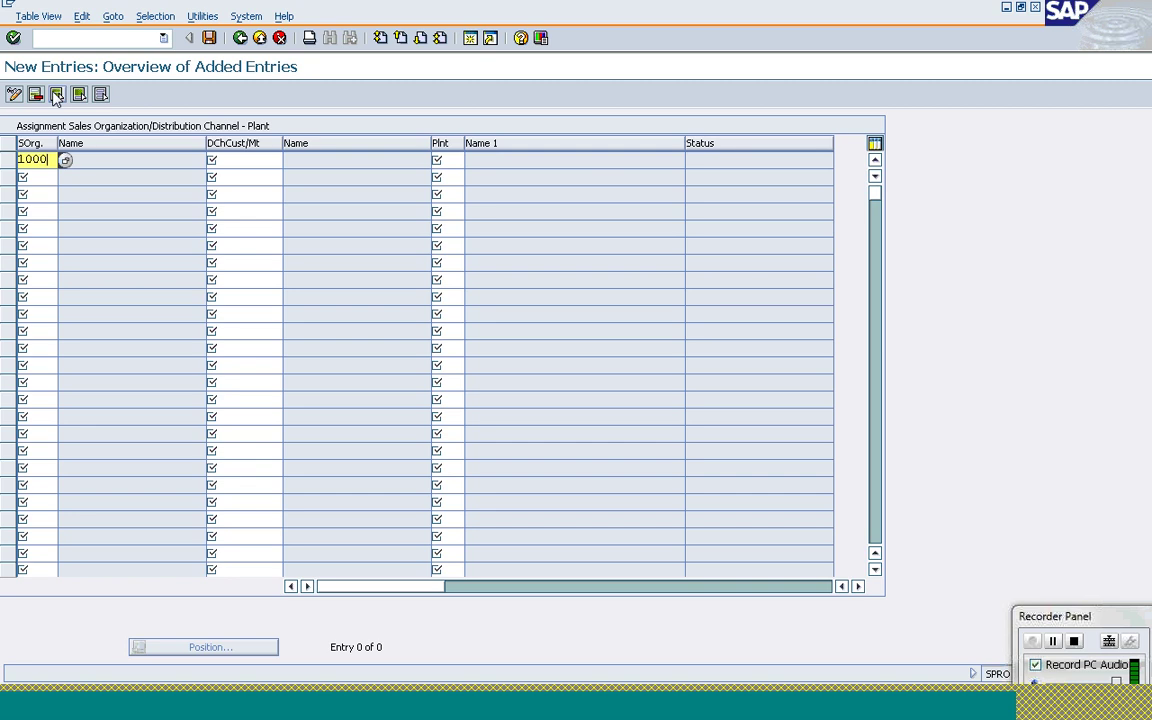
{"action": "key", "text": "Tab"}
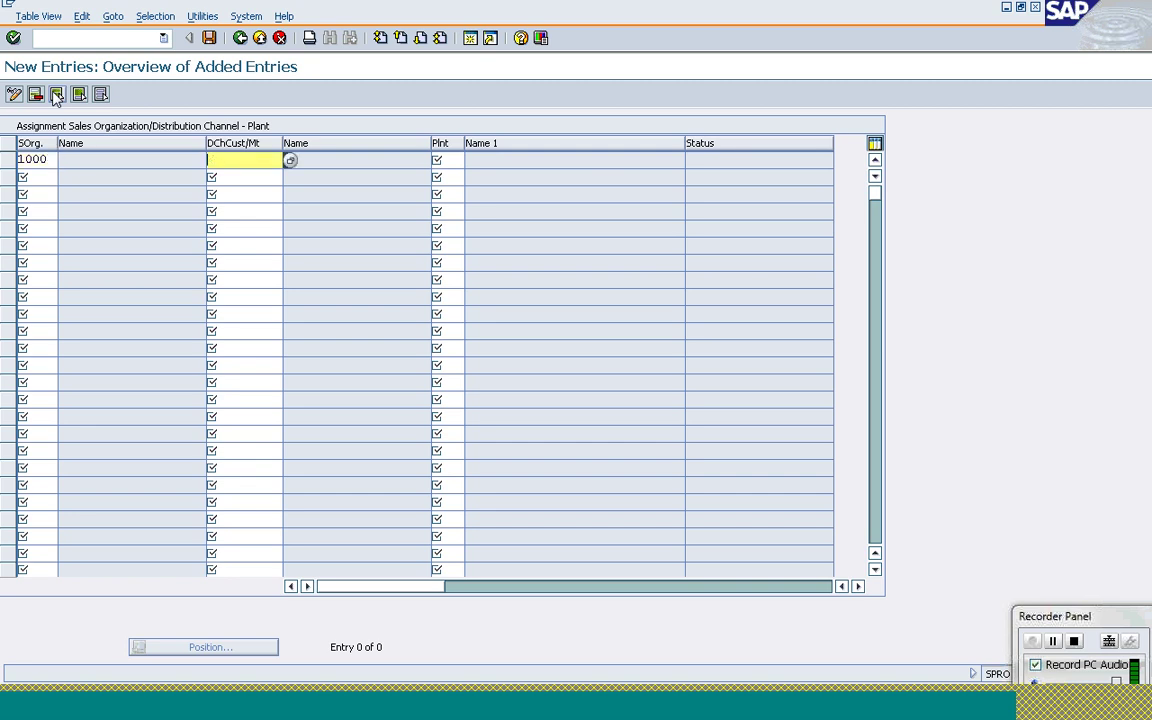
{"action": "type", "text": "10"}
{"action": "key", "text": "Tab"}
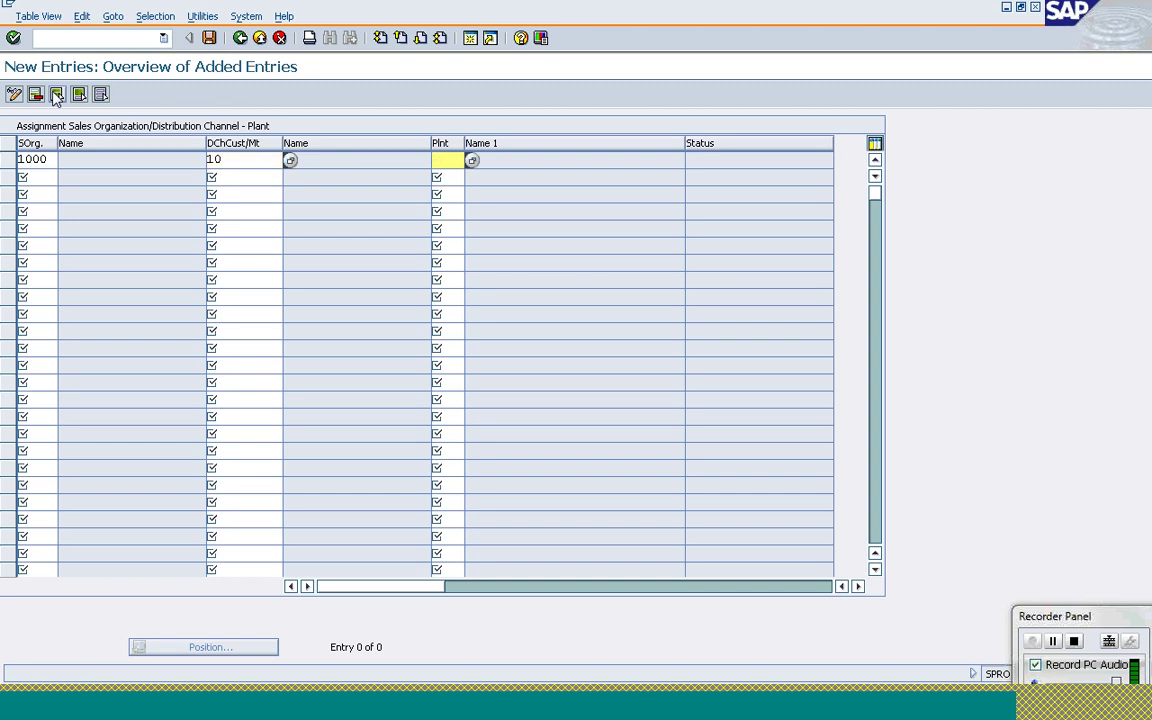
{"action": "type", "text": "2100"}
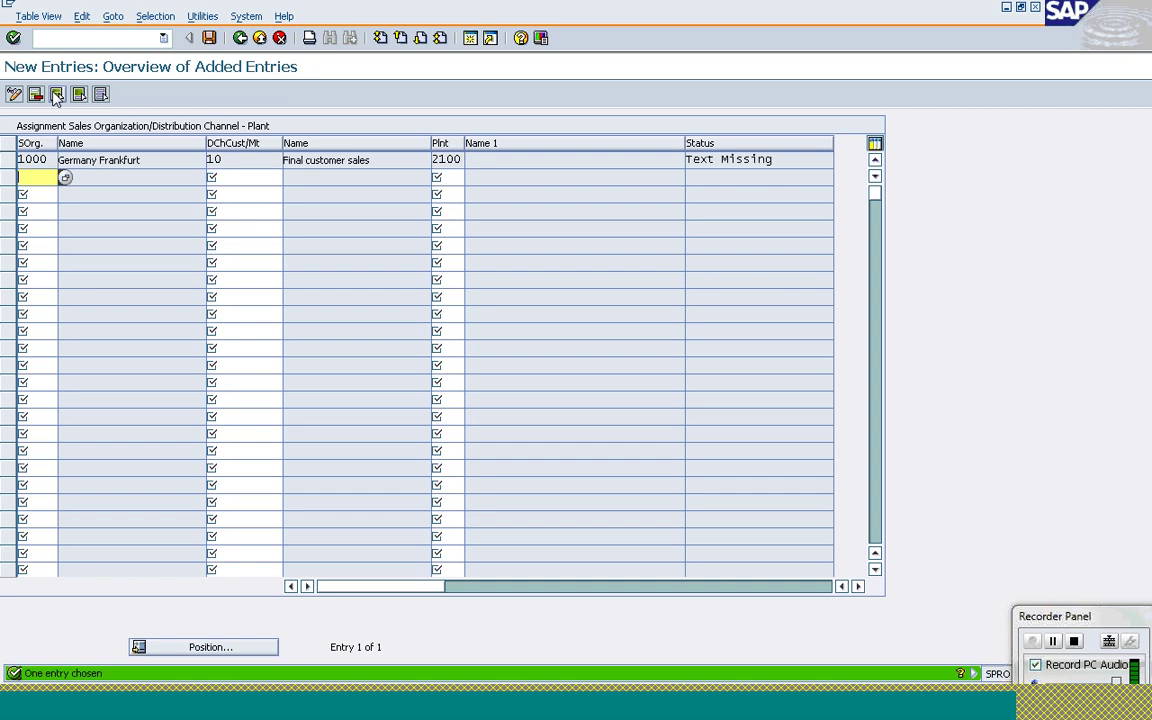
{"action": "type", "text": "1"}
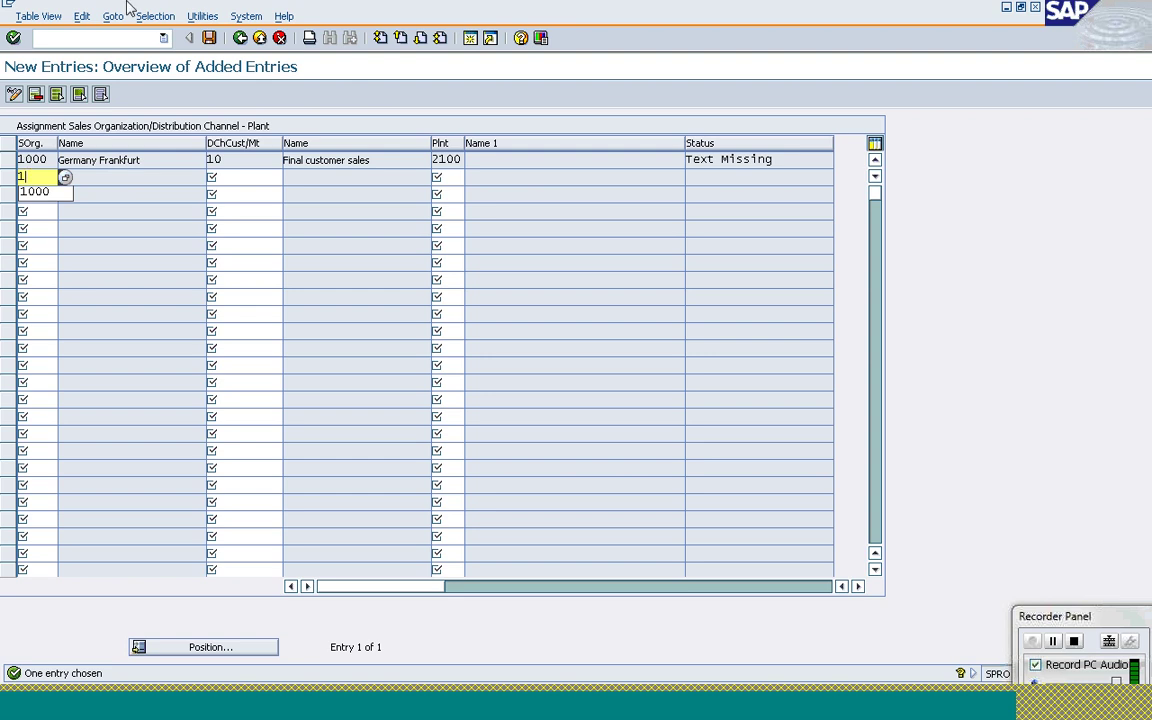
Cancel the new plant assignment entries and exit to the IMG tree without saving.
{"action": "left_click", "coordinate": [241, 38]}
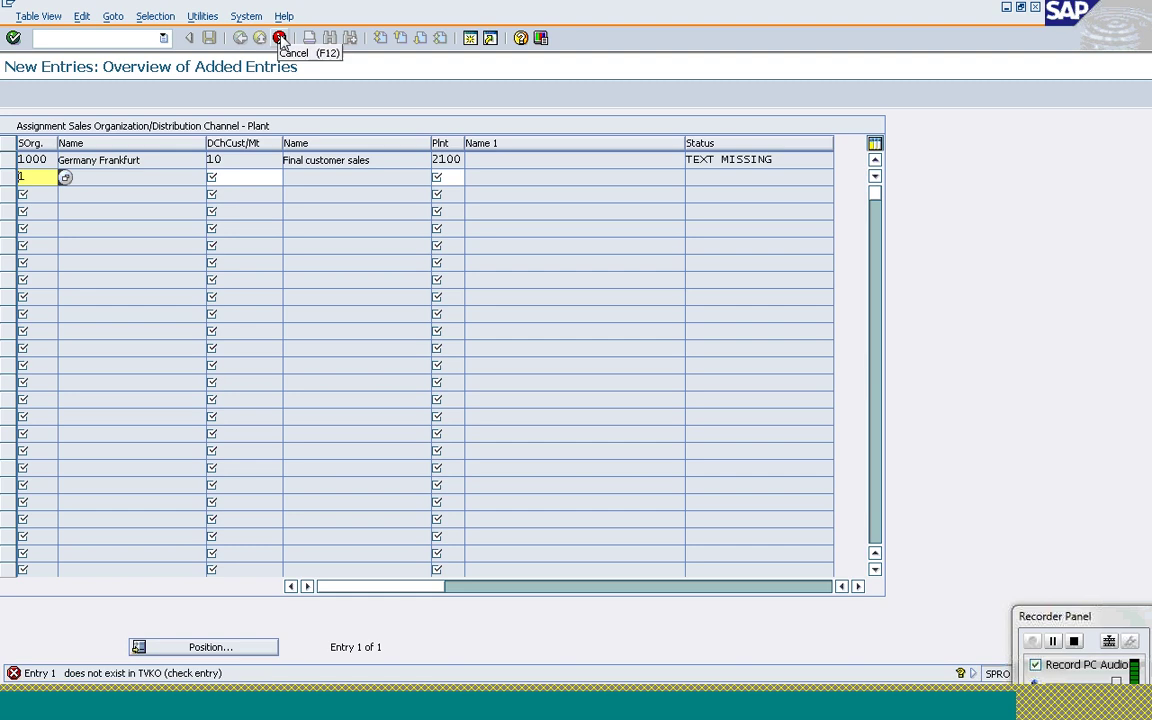
{"action": "left_click", "coordinate": [280, 38]}
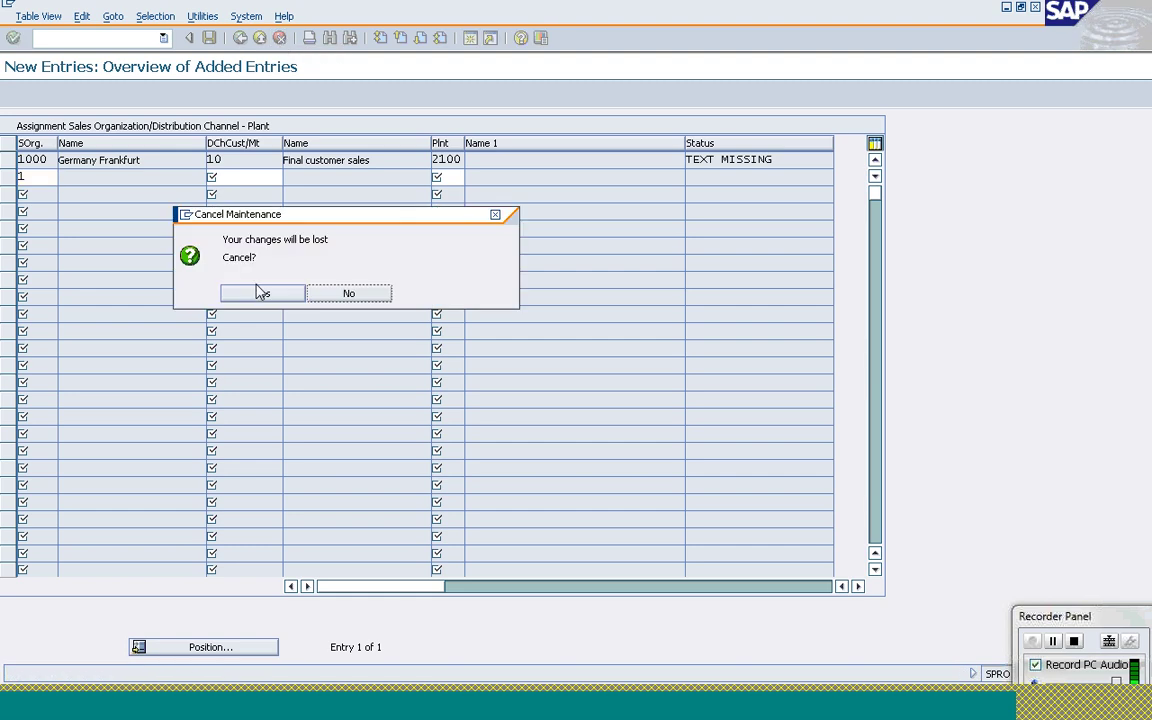
{"action": "left_click", "coordinate": [246, 297]}
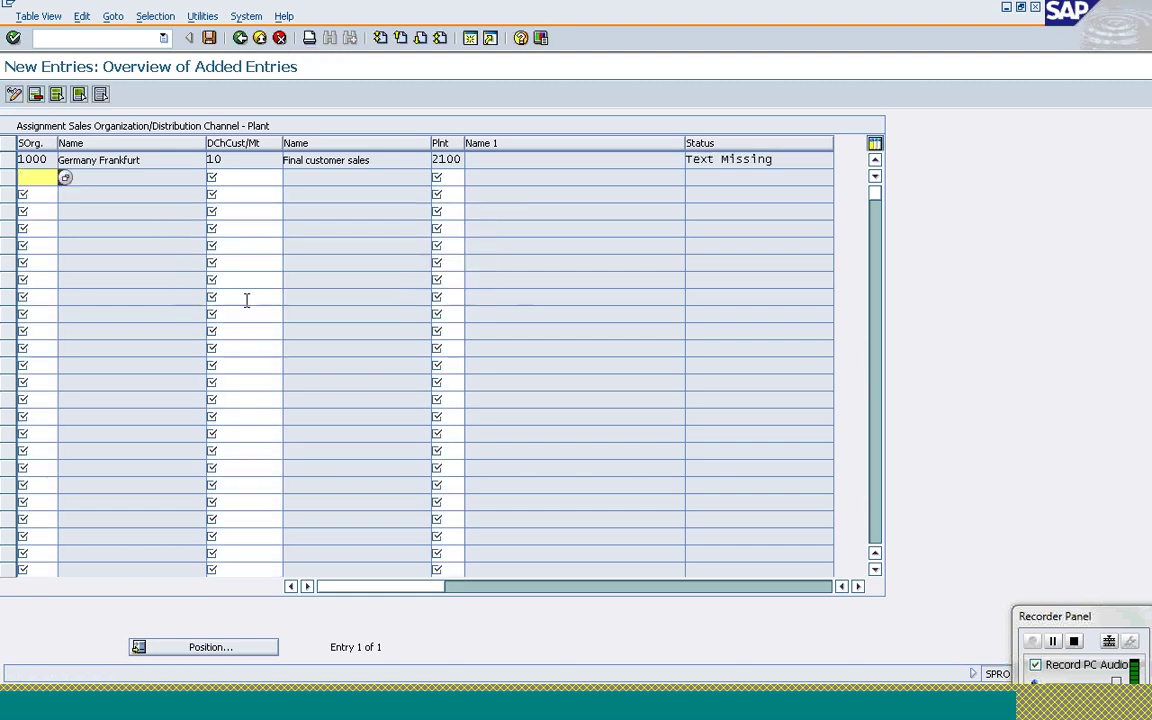
{"action": "left_click", "coordinate": [241, 38]}
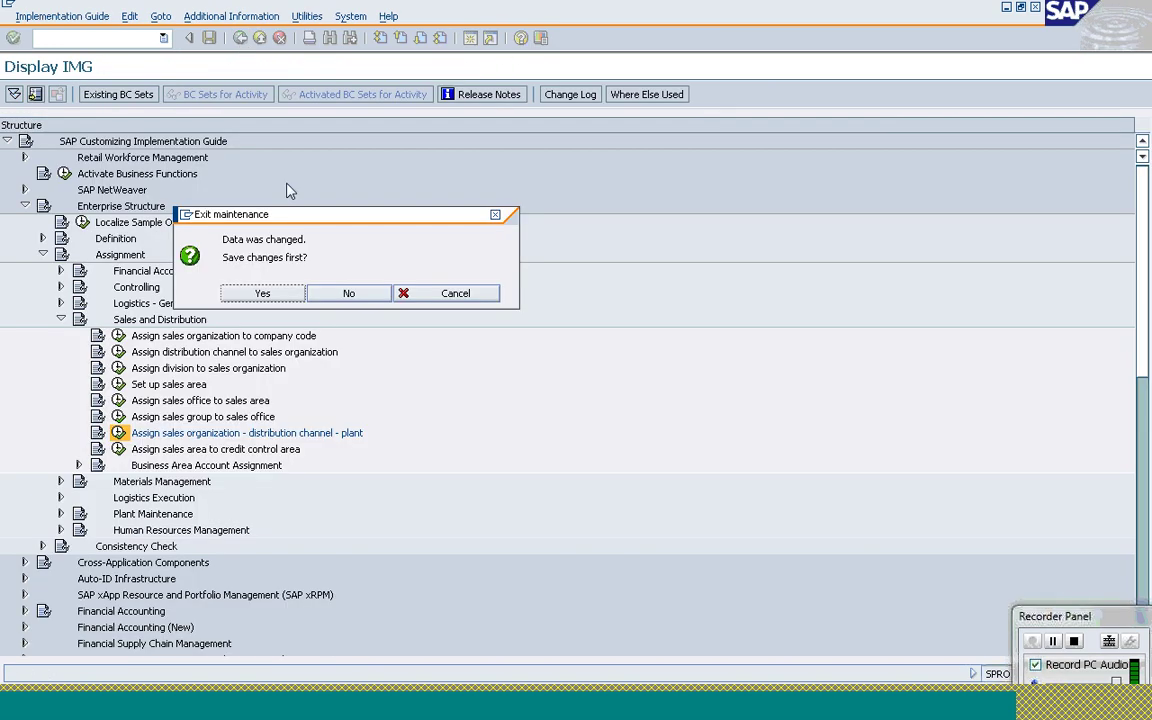
{"action": "left_click", "coordinate": [340, 293]}
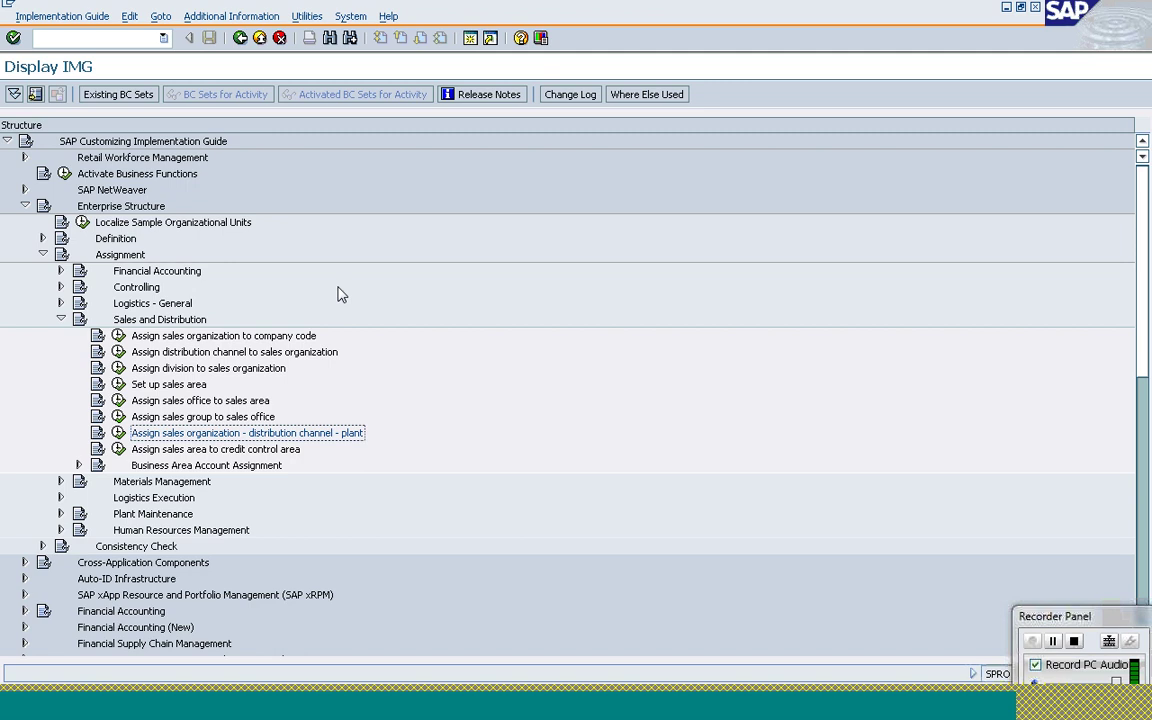
Expand Definition > Logistics - General to find Define divisions, then collapse it and Assignment's Sales and Distribution.
{"action": "left_click", "coordinate": [248, 712]}
{"action": "left_click", "coordinate": [60, 304]}
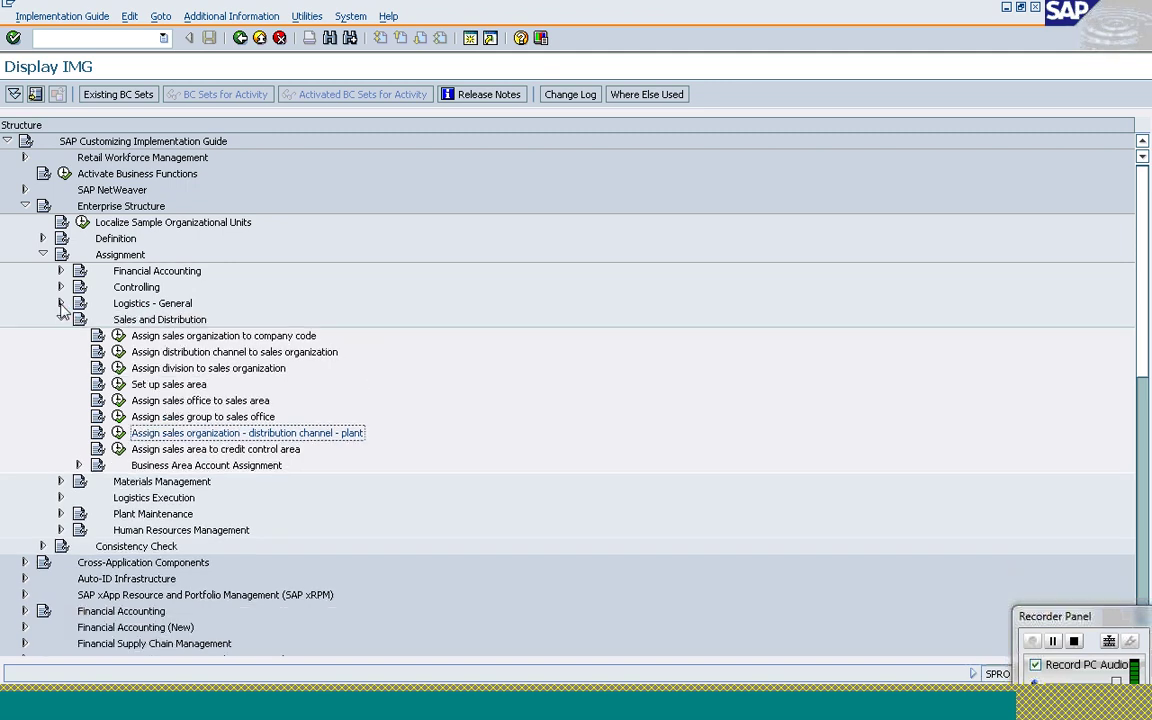
{"action": "left_click", "coordinate": [43, 239]}
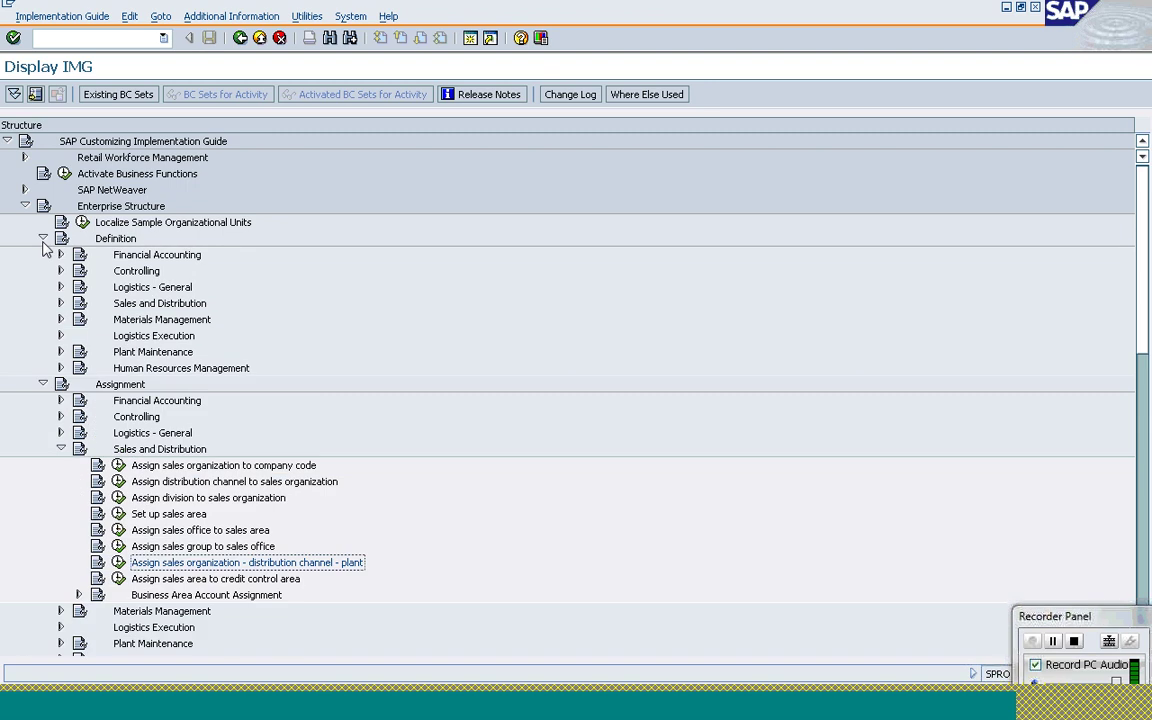
{"action": "left_click", "coordinate": [61, 287]}
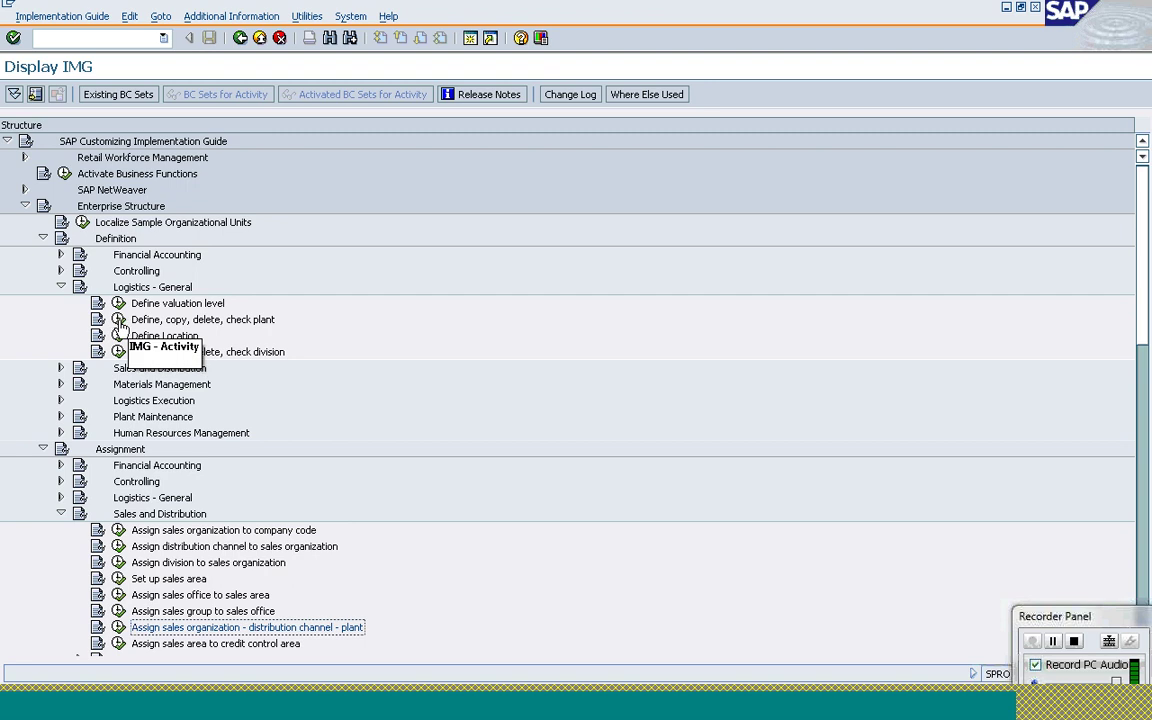
{"action": "left_click", "coordinate": [240, 352]}
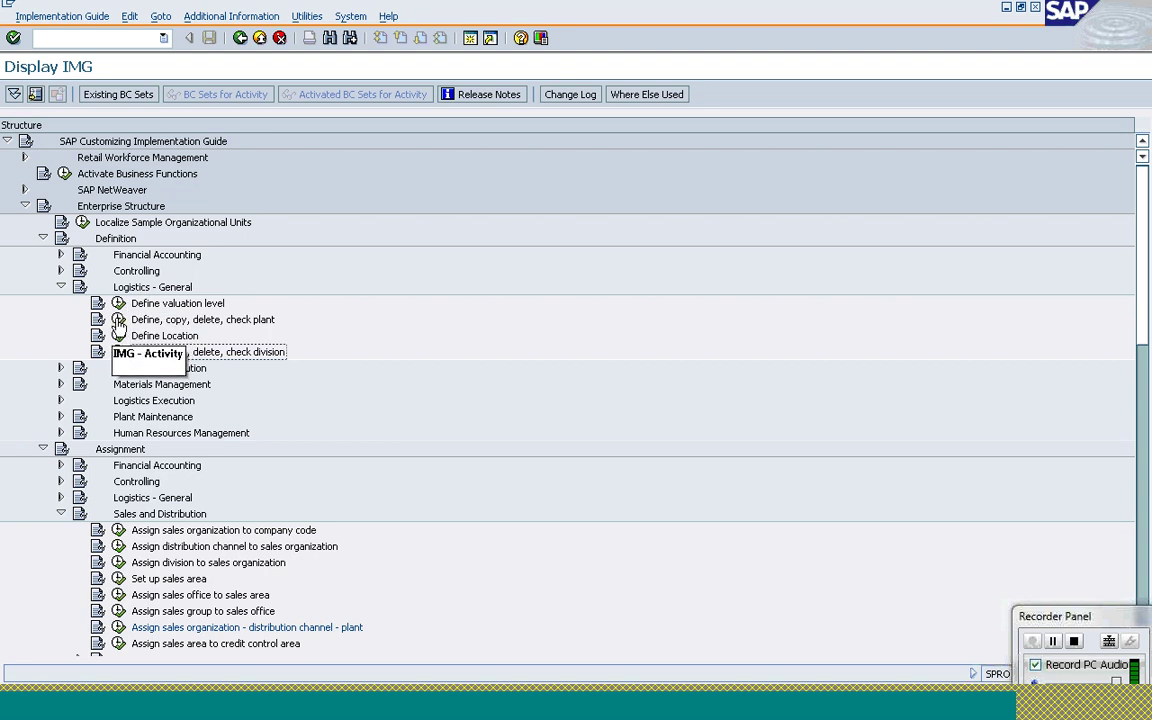
{"action": "left_click", "coordinate": [60, 287]}
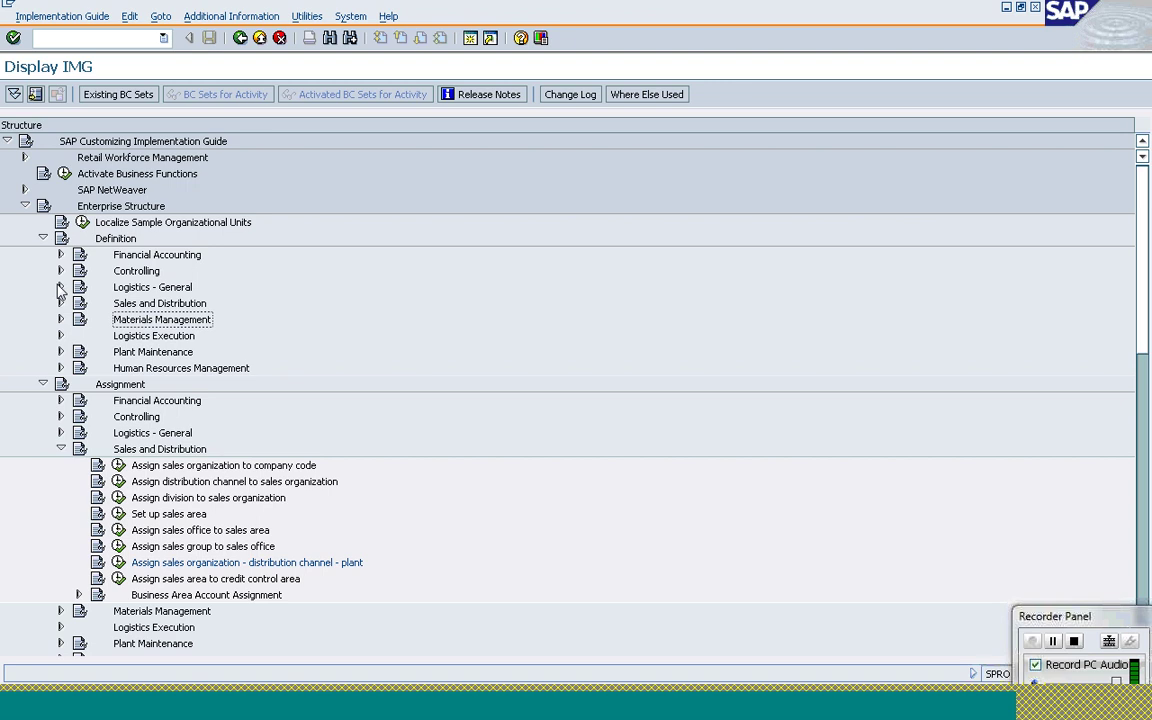
{"action": "left_click", "coordinate": [60, 450]}
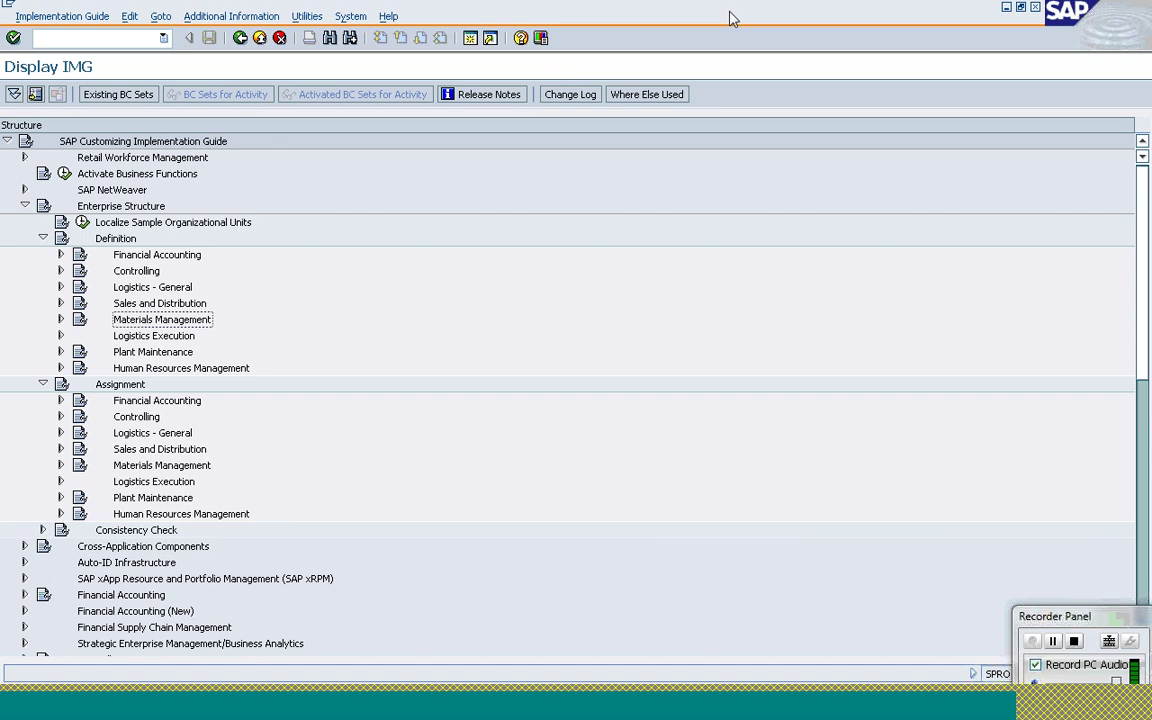
Collapse the IMG Definition node and Alt+Tab to the 'Organizational Units in Sales and Distribution' slide.
{"action": "left_click", "coordinate": [43, 239]}
{"action": "left_click", "coordinate": [43, 239]}
{"action": "left_click", "coordinate": [43, 239]}
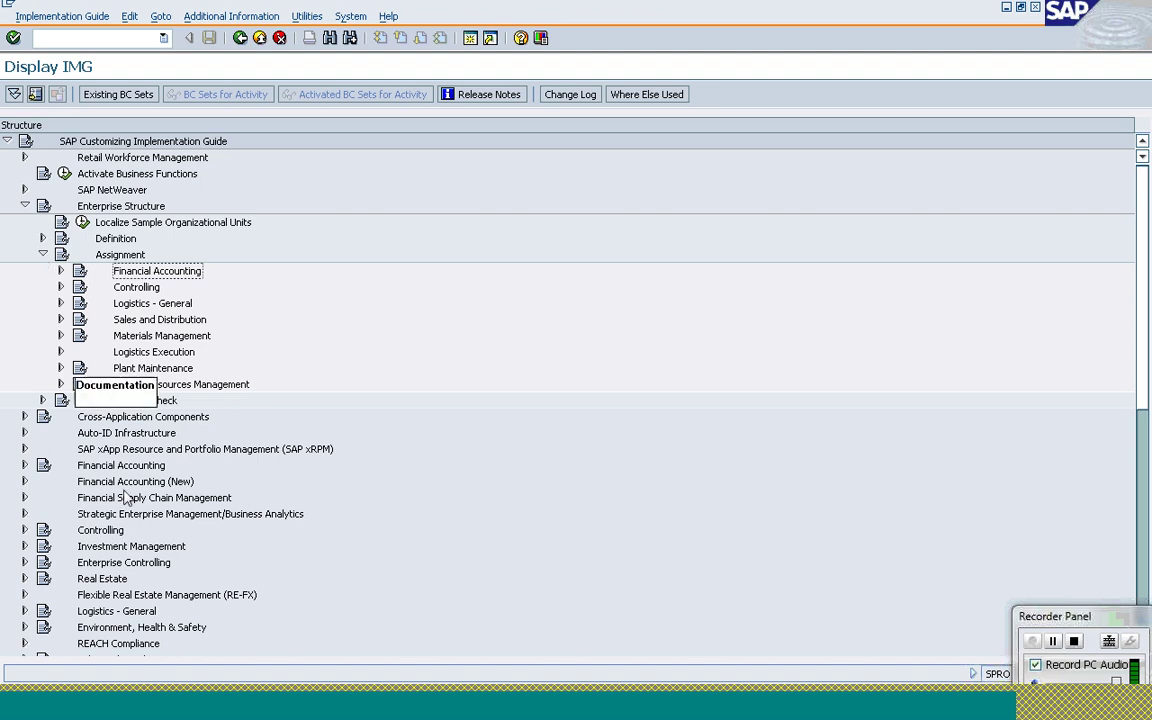
{"action": "key", "text": "alt+Tab"}
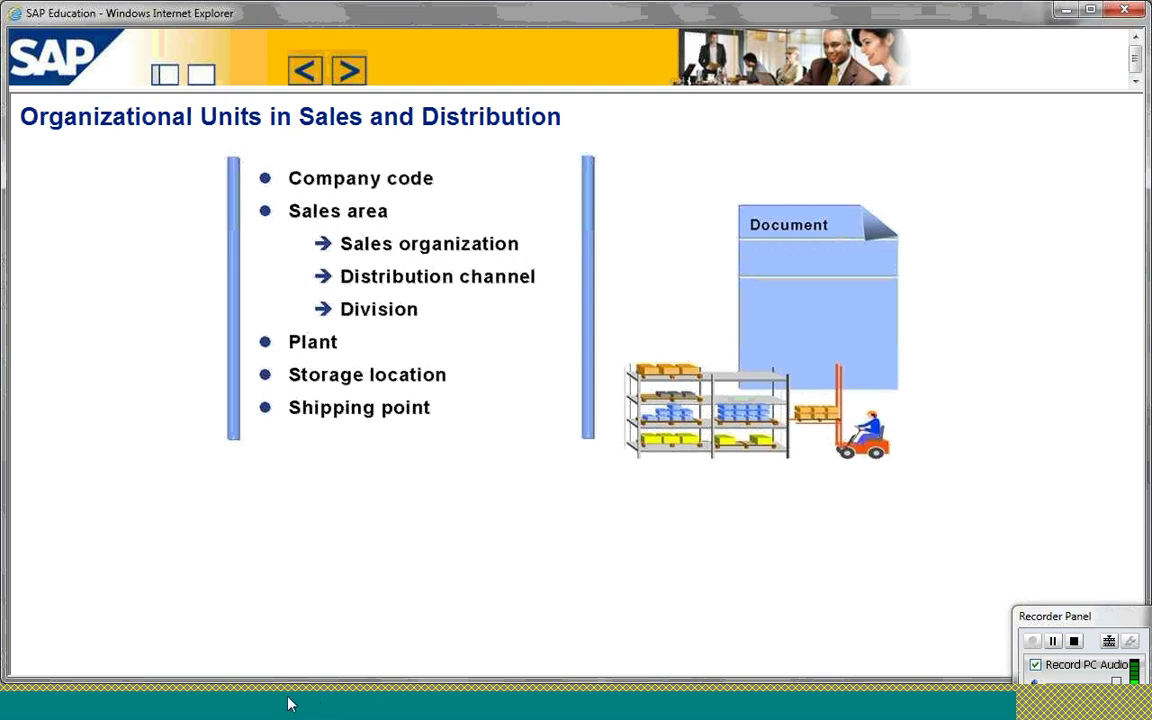
Bring the SAP GUI Display IMG window back in front from the taskbar.
{"action": "mouse_move", "coordinate": [288, 705]}
{"action": "left_click", "coordinate": [460, 608]}
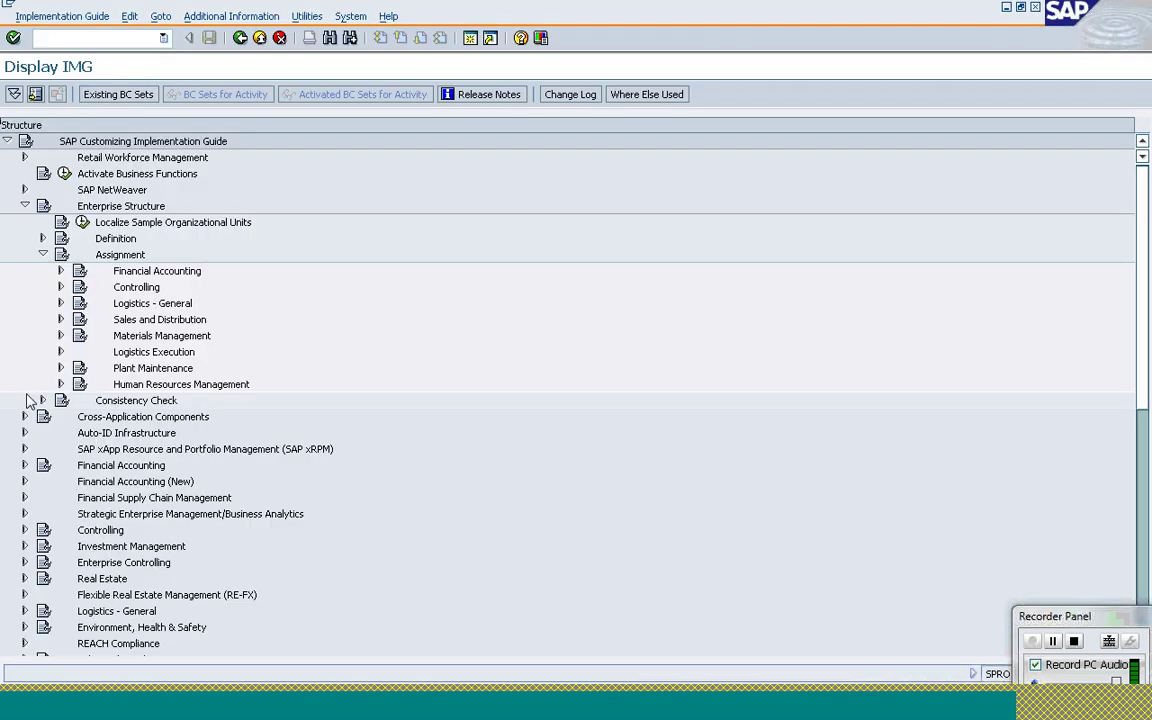
Expand Assignment > Sales and Distribution, select 'Assign division to sales organization', then return to the slide.
{"action": "left_click", "coordinate": [60, 319]}
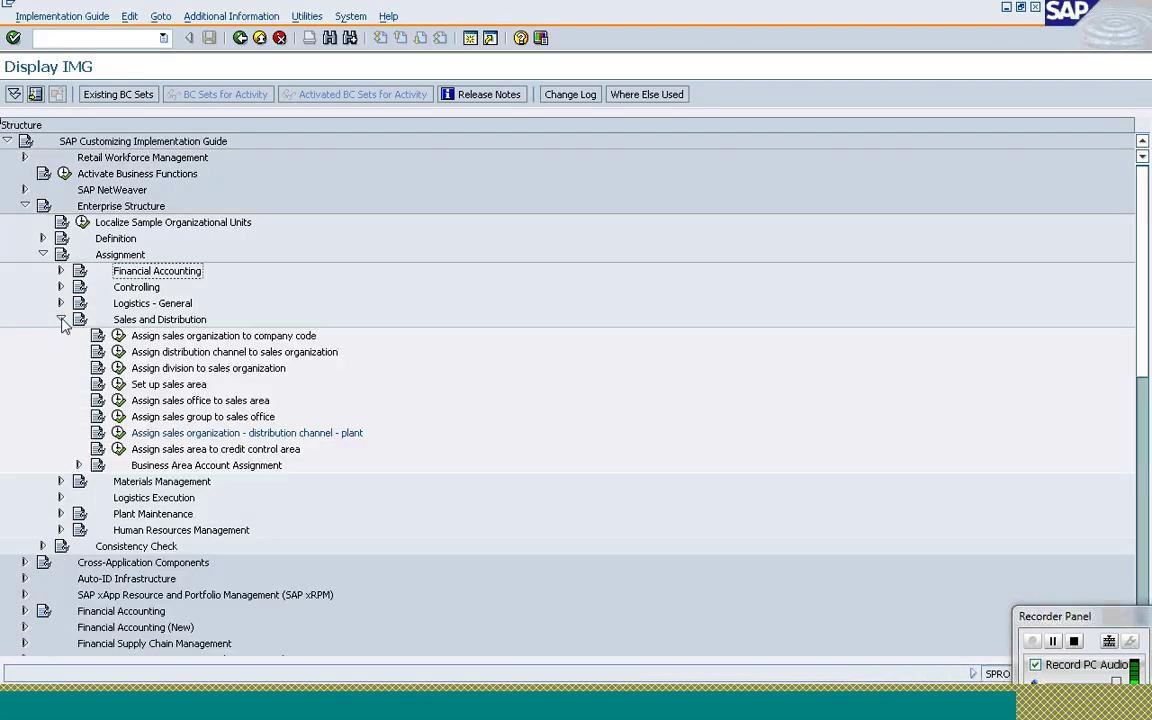
{"action": "left_click", "coordinate": [183, 370]}
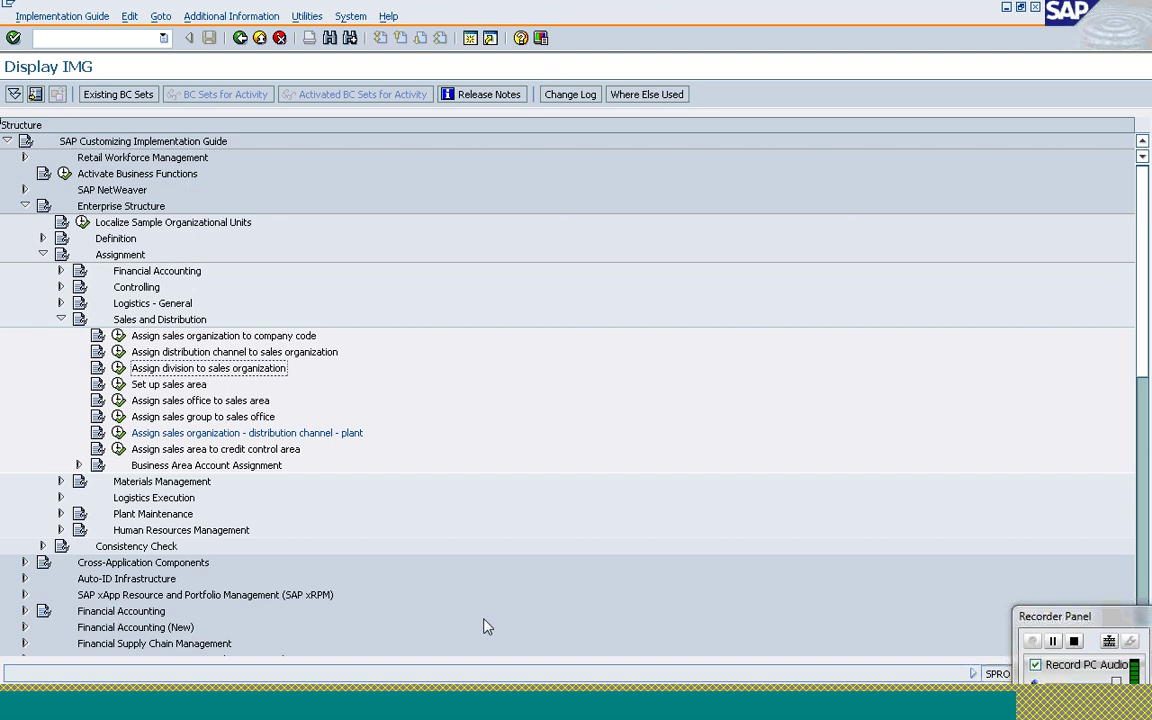
{"action": "left_click", "coordinate": [253, 703]}
{"action": "left_click", "coordinate": [237, 699]}
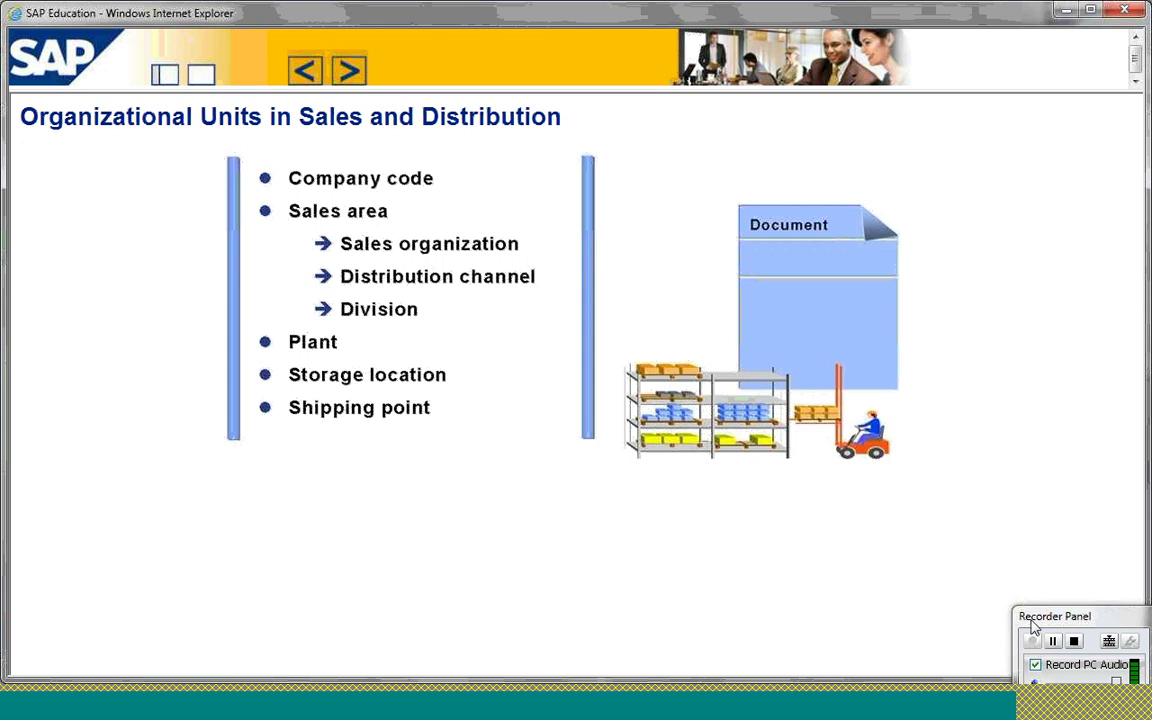
Bring up the SAP Education 'Organizational Units in Sales and Distribution' slide with company code through shipping point.
{"action": "left_click_drag", "start_coordinate": [1033, 625], "coordinate": [1019, 570]}
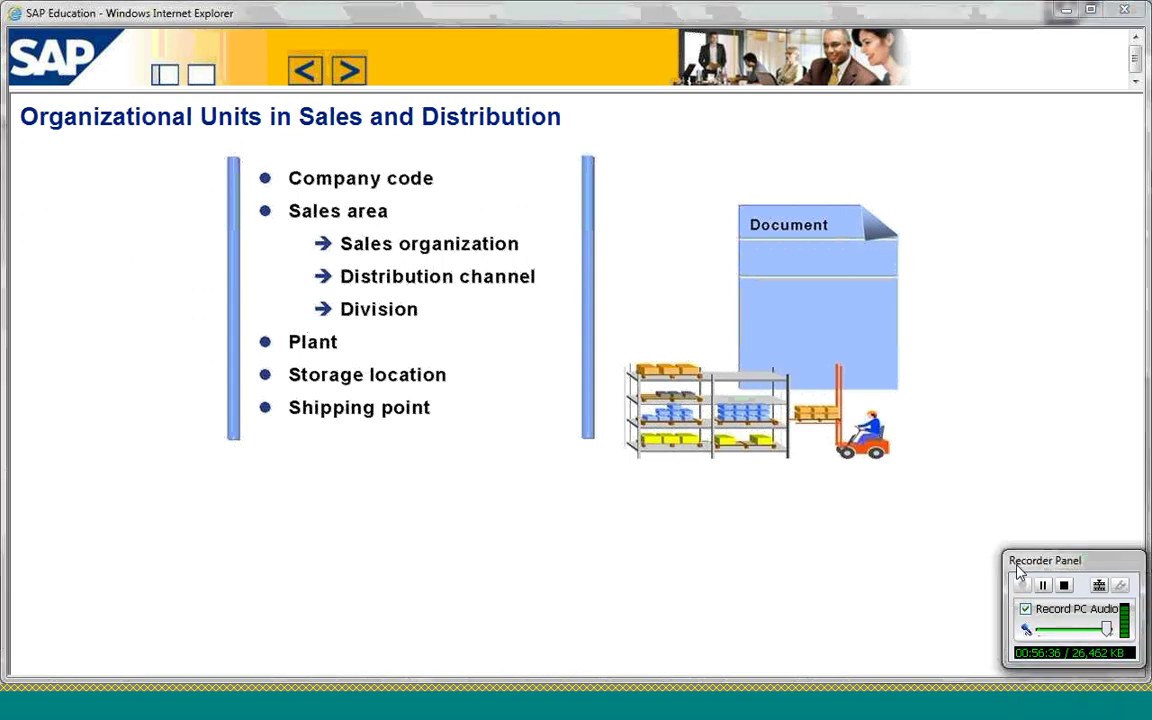